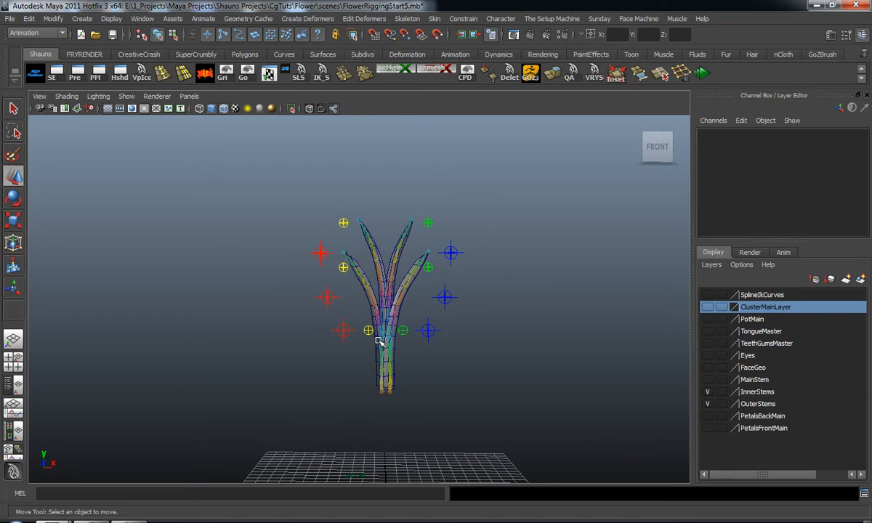
Step: Turn on visibility of the MainStem layer alongside the inner and outer stems
{"action": "left_click", "coordinate": [707, 379]}
{"action": "left_click_drag", "start_coordinate": [502, 359], "coordinate": [362, 370], "text": "alt"}
{"action": "middle_click_drag", "start_coordinate": [360, 369], "coordinate": [378, 336], "text": "alt"}
{"action": "right_click_drag", "start_coordinate": [378, 337], "coordinate": [396, 347], "text": "alt"}
{"action": "middle_click_drag", "start_coordinate": [371, 349], "coordinate": [383, 320], "text": "alt"}
{"action": "right_click_drag", "start_coordinate": [357, 345], "coordinate": [377, 357], "text": "alt"}
{"action": "left_click_drag", "start_coordinate": [377, 356], "coordinate": [403, 364], "text": "alt"}
{"action": "left_click_drag", "start_coordinate": [391, 224], "coordinate": [369, 216], "text": "alt"}
Step: Start the IK Handle Tool with the current solver set to ikRPsolver and close its settings
{"action": "left_click", "coordinate": [454, 54]}
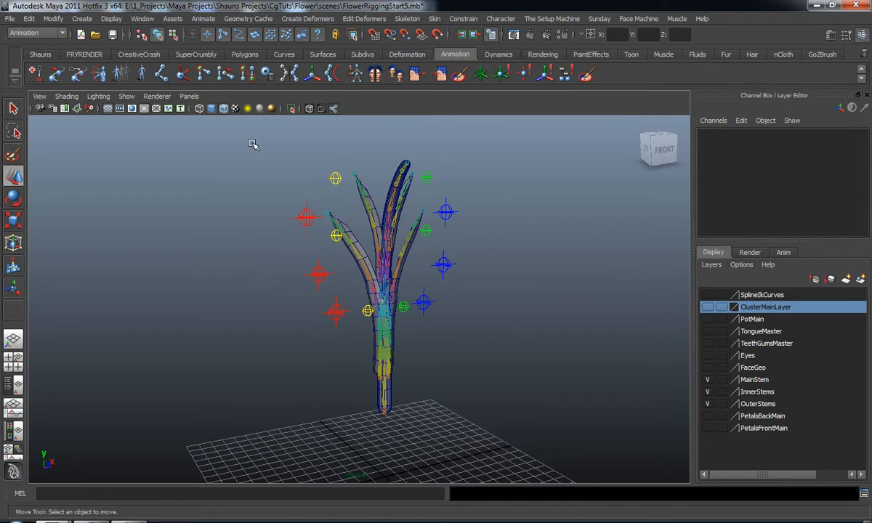
{"action": "double_click", "coordinate": [177, 73]}
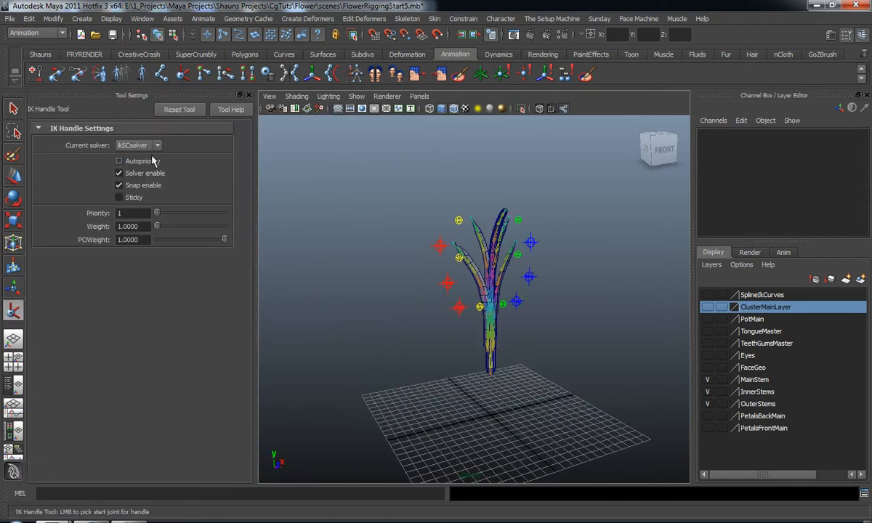
{"action": "left_click", "coordinate": [146, 149]}
{"action": "left_click", "coordinate": [134, 157]}
{"action": "left_click_drag", "start_coordinate": [492, 260], "coordinate": [508, 263], "text": "alt"}
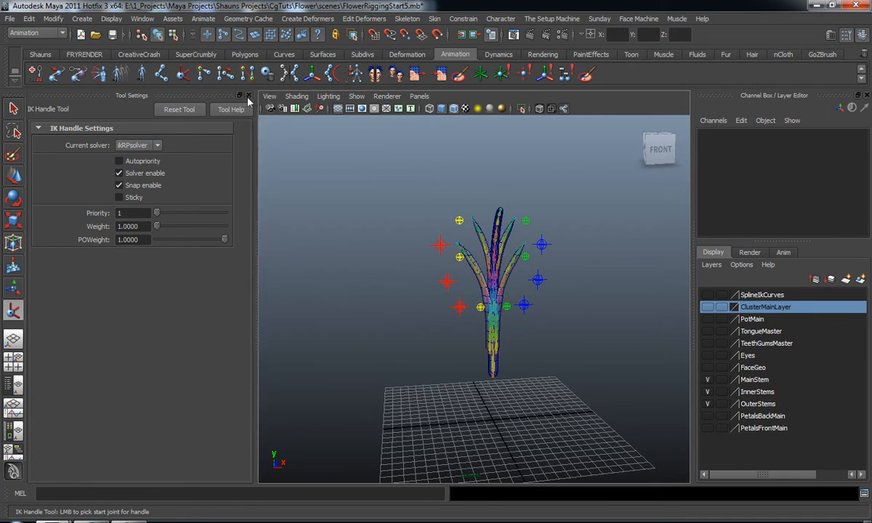
{"action": "left_click", "coordinate": [248, 96]}
Step: Create an IK handle on the main stem from the joint just above the base joint to the tip joint
{"action": "left_click_drag", "start_coordinate": [305, 299], "coordinate": [268, 308], "text": "alt"}
{"action": "middle_click_drag", "start_coordinate": [267, 308], "coordinate": [270, 210], "text": "alt"}
{"action": "scroll", "coordinate": [296, 305], "scroll_direction": "up", "scroll_amount": 5}
{"action": "scroll", "coordinate": [271, 298], "scroll_direction": "up", "scroll_amount": 5}
{"action": "middle_click_drag", "start_coordinate": [309, 319], "coordinate": [282, 289], "text": "alt"}
{"action": "scroll", "coordinate": [282, 289], "scroll_direction": "up", "scroll_amount": 5}
{"action": "left_click_drag", "start_coordinate": [298, 305], "coordinate": [279, 303], "text": "alt"}
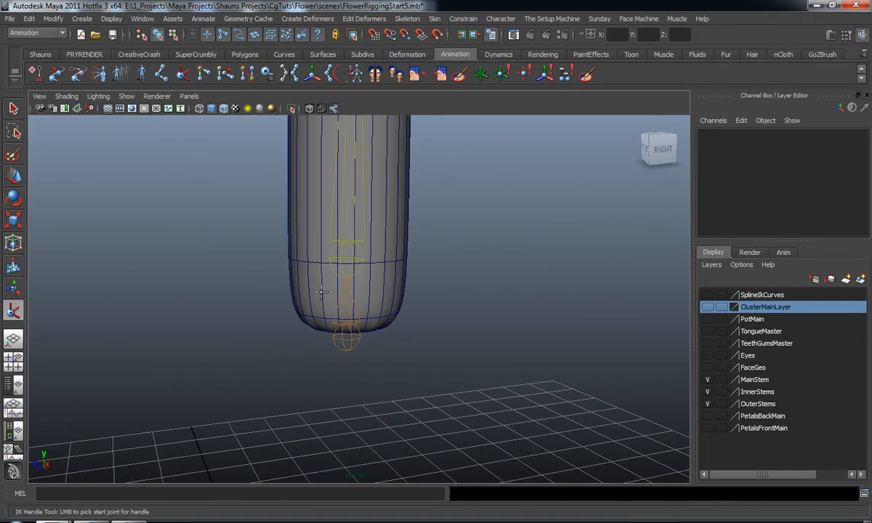
{"action": "left_click", "coordinate": [355, 250]}
{"action": "left_click", "coordinate": [350, 256]}
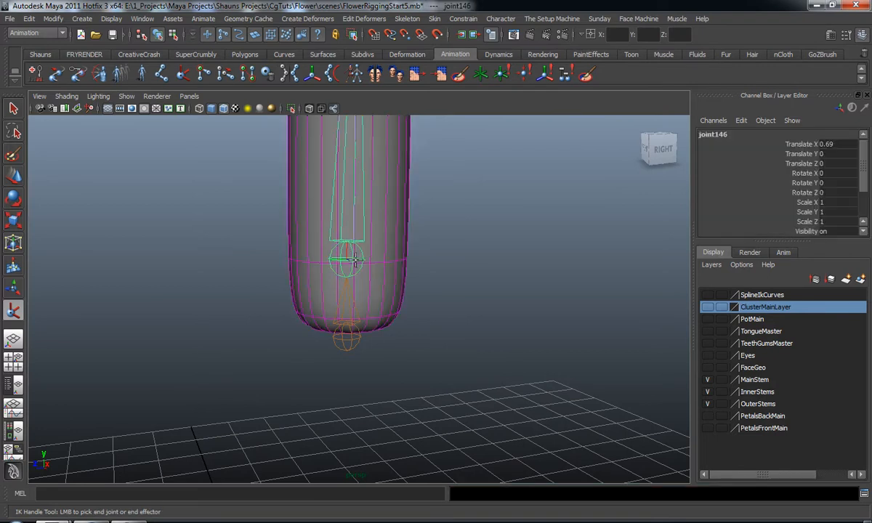
{"action": "scroll", "coordinate": [335, 251], "scroll_direction": "down", "scroll_amount": 5}
{"action": "middle_click_drag", "start_coordinate": [319, 218], "coordinate": [318, 321], "text": "alt"}
{"action": "middle_click_drag", "start_coordinate": [309, 275], "coordinate": [303, 315], "text": "alt"}
{"action": "scroll", "coordinate": [305, 316], "scroll_direction": "up", "scroll_amount": 4}
{"action": "scroll", "coordinate": [277, 294], "scroll_direction": "up", "scroll_amount": 2}
{"action": "left_click", "coordinate": [270, 265]}
Step: Test the main stem's bend by moving its IK handle, undo the moves, and deselect it
{"action": "left_click_drag", "start_coordinate": [267, 315], "coordinate": [435, 296], "text": "alt"}
{"action": "left_click_drag", "start_coordinate": [392, 126], "coordinate": [406, 279]}
{"action": "left_click_drag", "start_coordinate": [461, 305], "coordinate": [496, 327]}
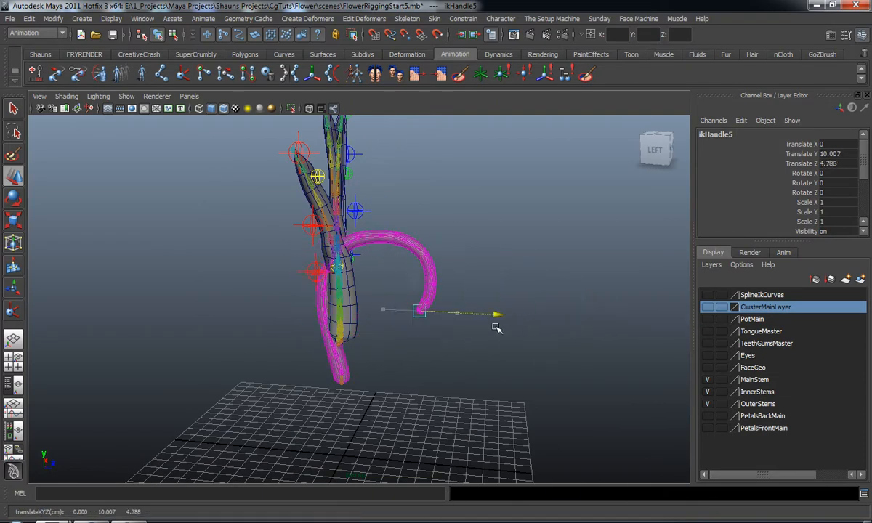
{"action": "left_click_drag", "start_coordinate": [421, 240], "coordinate": [428, 60]}
{"action": "key", "text": "ctrl+z"}
{"action": "key", "text": "ctrl+z"}
{"action": "key", "text": "ctrl+z"}
{"action": "left_click", "coordinate": [442, 348]}
{"action": "left_click_drag", "start_coordinate": [443, 349], "coordinate": [375, 330], "text": "alt"}
{"action": "middle_click_drag", "start_coordinate": [375, 329], "coordinate": [373, 332], "text": "alt"}
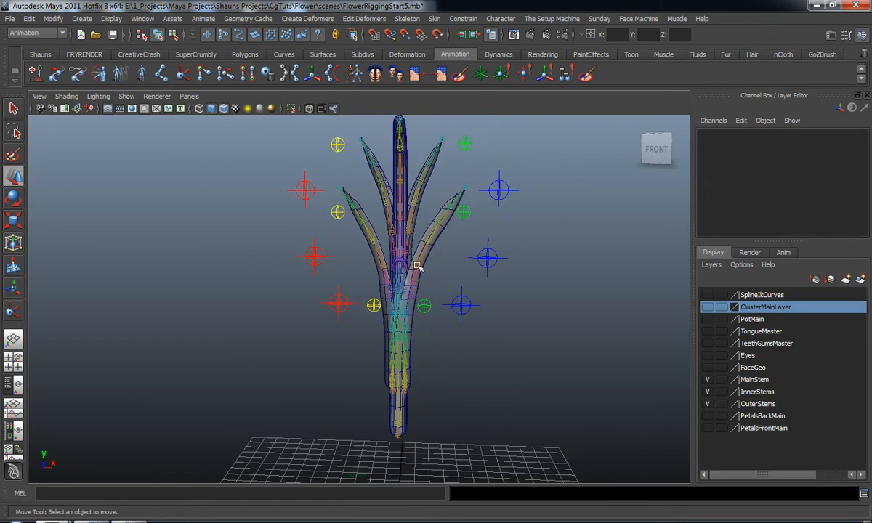
Step: Turn on the display of IK handles in the viewport
{"action": "left_click_drag", "start_coordinate": [402, 222], "coordinate": [363, 175], "text": "alt"}
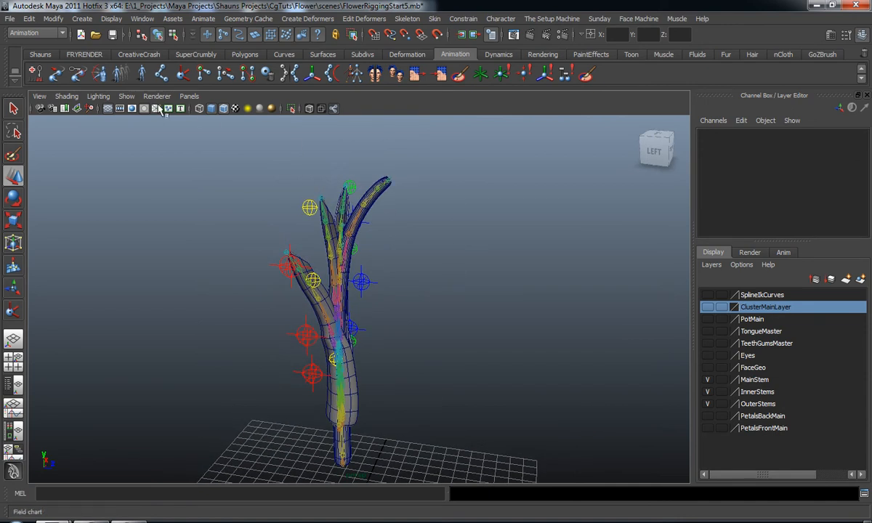
{"action": "left_click", "coordinate": [127, 96]}
{"action": "left_click", "coordinate": [142, 240]}
{"action": "left_click_drag", "start_coordinate": [273, 245], "coordinate": [181, 241], "text": "alt"}
{"action": "left_click_drag", "start_coordinate": [385, 199], "coordinate": [240, 208], "text": "alt"}
{"action": "middle_click_drag", "start_coordinate": [257, 213], "coordinate": [260, 201], "text": "alt"}
Step: Examine the IK handles on the main, inner and outer stems from several angles
{"action": "left_click", "coordinate": [336, 172]}
{"action": "left_click_drag", "start_coordinate": [322, 189], "coordinate": [357, 193], "text": "alt"}
{"action": "left_click_drag", "start_coordinate": [312, 247], "coordinate": [473, 328], "text": "alt"}
{"action": "left_click", "coordinate": [468, 328]}
{"action": "scroll", "coordinate": [429, 330], "scroll_direction": "up", "scroll_amount": 5}
{"action": "middle_click_drag", "start_coordinate": [386, 297], "coordinate": [384, 329], "text": "alt"}
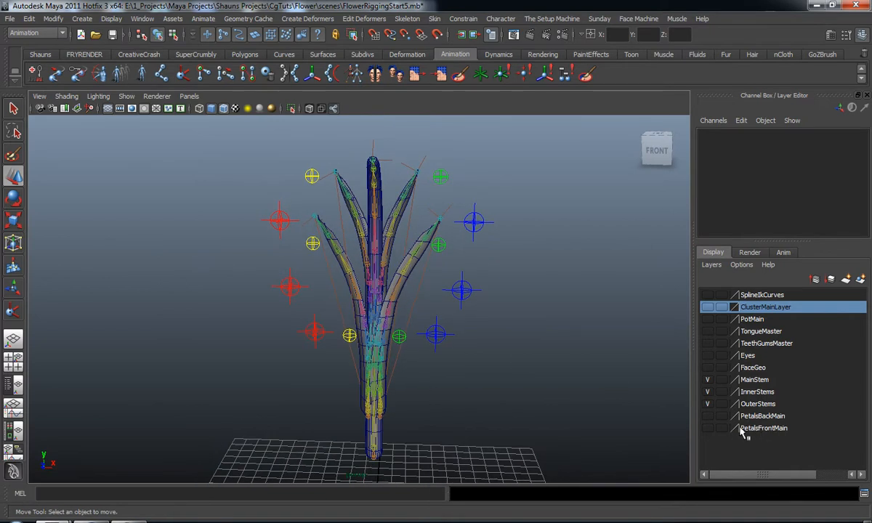
{"action": "left_click_drag", "start_coordinate": [480, 361], "coordinate": [407, 333], "text": "alt"}
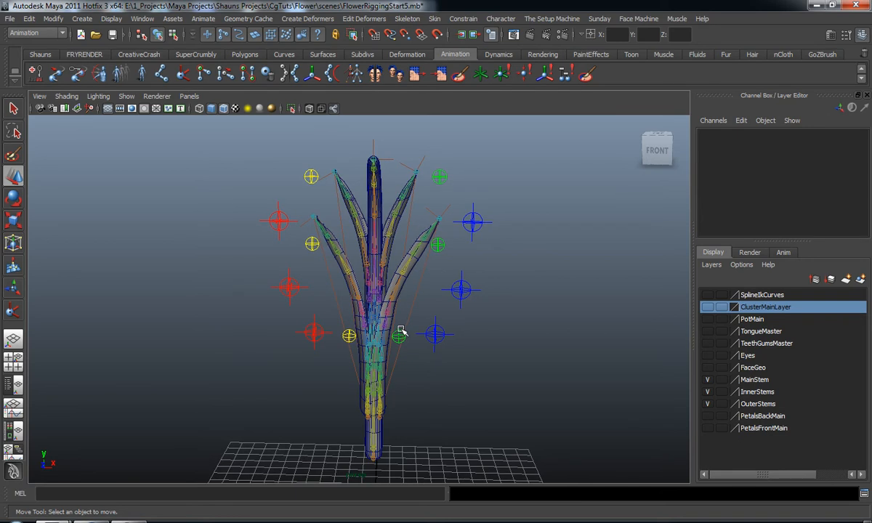
{"action": "middle_click_drag", "start_coordinate": [302, 246], "coordinate": [319, 272], "text": "alt"}
{"action": "middle_click_drag", "start_coordinate": [391, 307], "coordinate": [384, 288], "text": "alt"}
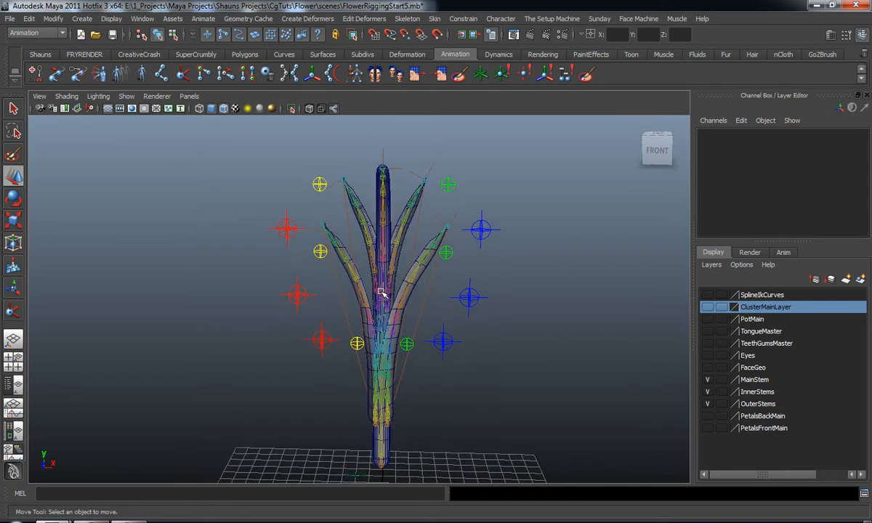
{"action": "scroll", "coordinate": [390, 293], "scroll_direction": "down", "scroll_amount": 4}
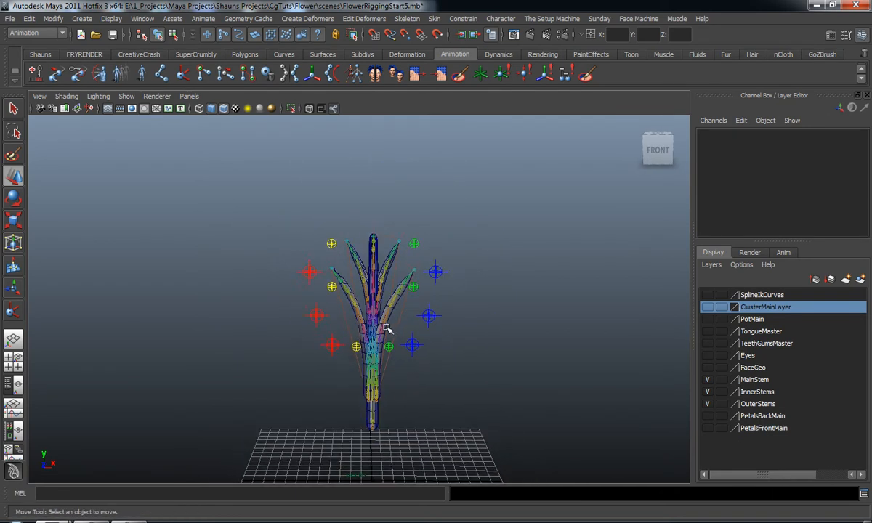
{"action": "left_click_drag", "start_coordinate": [386, 327], "coordinate": [356, 317], "text": "alt"}
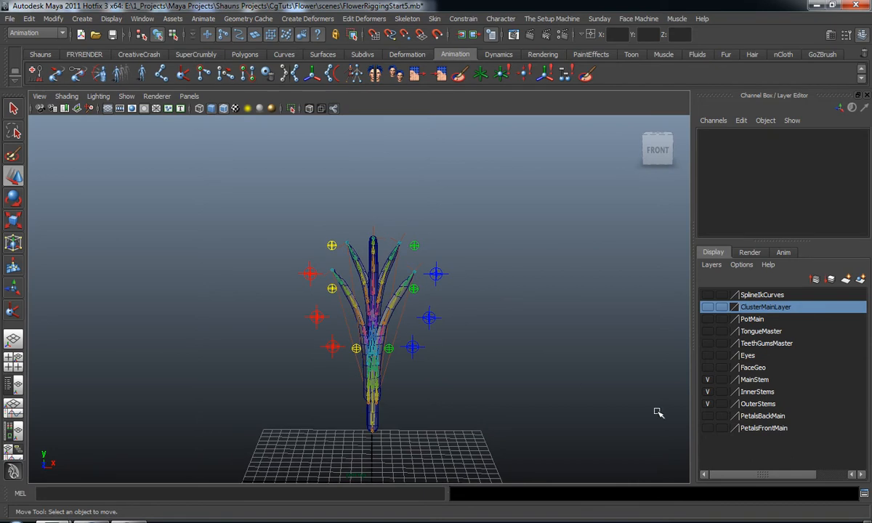
Step: Show the PetalsFrontMain layer and hide the MainStem, InnerStems and OuterStems layers
{"action": "left_click", "coordinate": [707, 428]}
{"action": "left_click_drag", "start_coordinate": [329, 264], "coordinate": [345, 247], "text": "alt"}
{"action": "middle_click_drag", "start_coordinate": [321, 286], "coordinate": [322, 310], "text": "alt"}
{"action": "left_click_drag", "start_coordinate": [322, 310], "coordinate": [334, 282], "text": "alt"}
{"action": "middle_click_drag", "start_coordinate": [343, 256], "coordinate": [343, 276], "text": "alt"}
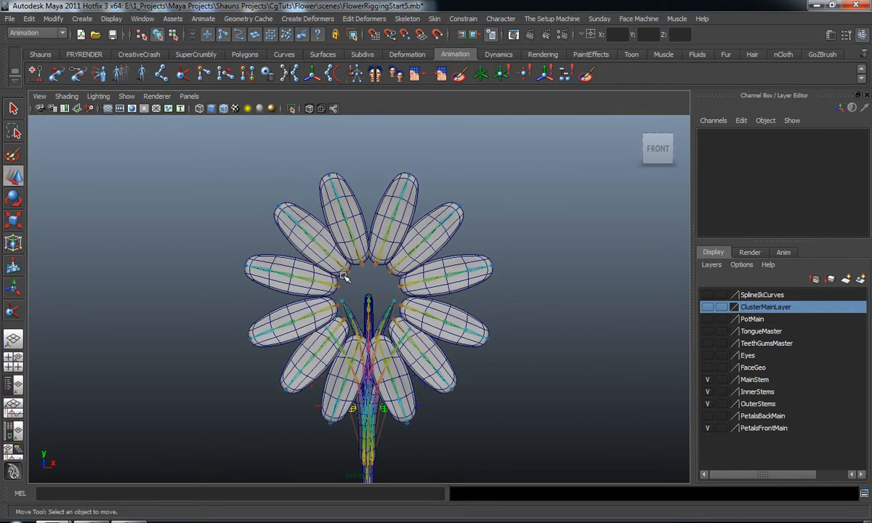
{"action": "left_click_drag", "start_coordinate": [349, 258], "coordinate": [507, 343], "text": "alt"}
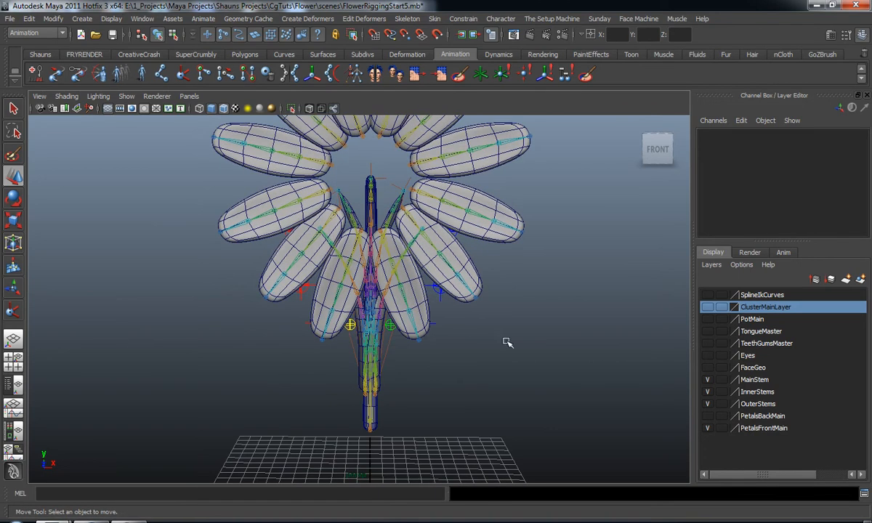
{"action": "left_click", "coordinate": [708, 391]}
{"action": "left_click", "coordinate": [709, 404]}
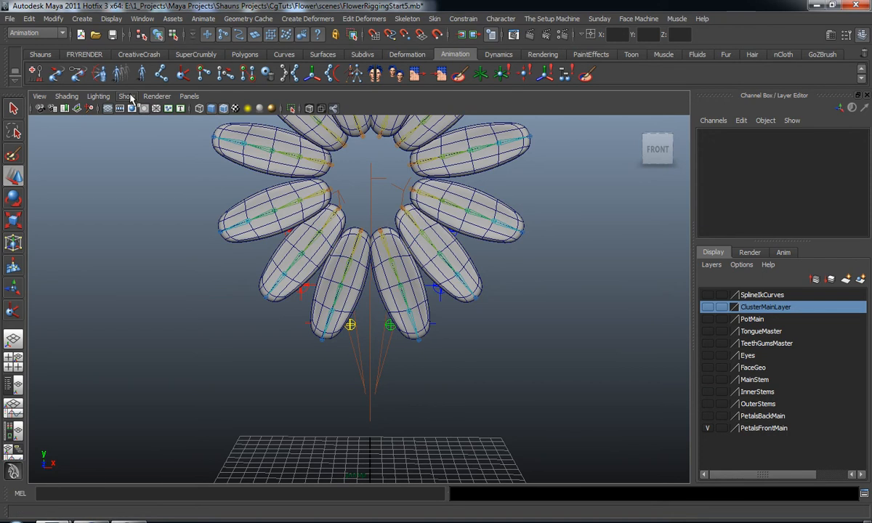
Step: Select all the stem IK handles together behind the front petals
{"action": "left_click_drag", "start_coordinate": [349, 343], "coordinate": [332, 366], "text": "alt"}
{"action": "left_click_drag", "start_coordinate": [416, 409], "coordinate": [366, 356], "text": "alt"}
{"action": "left_click", "coordinate": [333, 250]}
{"action": "left_click_drag", "start_coordinate": [410, 303], "coordinate": [449, 289], "text": "alt"}
{"action": "left_click", "coordinate": [411, 271]}
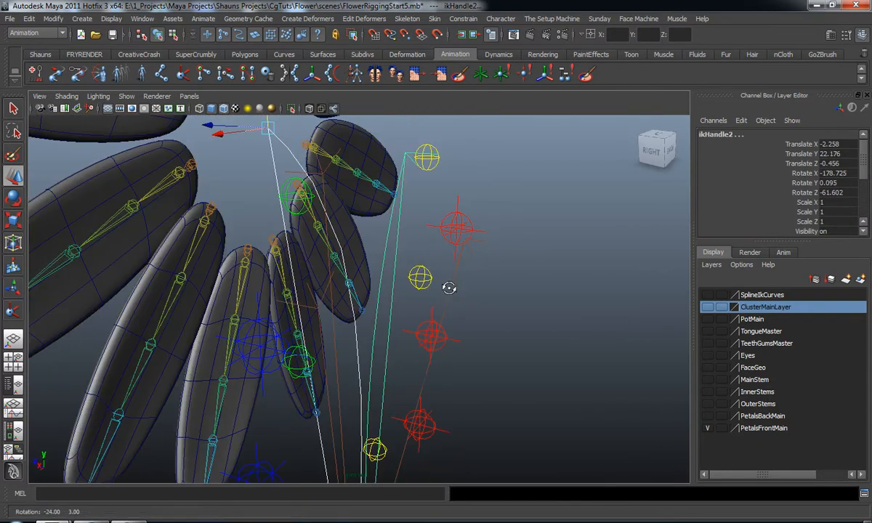
{"action": "left_click", "coordinate": [485, 246]}
{"action": "left_click_drag", "start_coordinate": [486, 246], "coordinate": [302, 263], "text": "alt"}
{"action": "left_click", "coordinate": [277, 169]}
{"action": "left_click", "coordinate": [227, 229], "text": "shift"}
{"action": "left_click_drag", "start_coordinate": [243, 249], "coordinate": [423, 286], "text": "alt"}
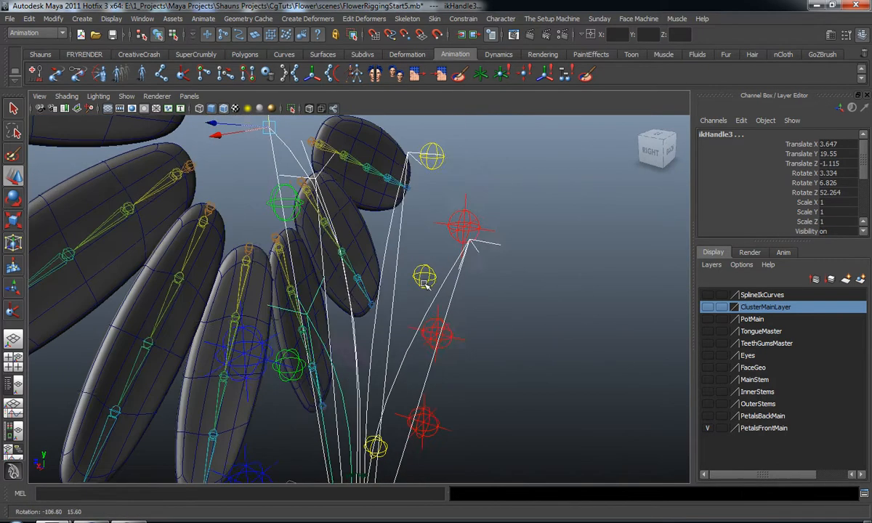
Step: Put the selected IK handles in a new display layer named IkHandlesHides, hide the layer, and clear the selection
{"action": "left_click", "coordinate": [815, 279]}
{"action": "double_click", "coordinate": [737, 294]}
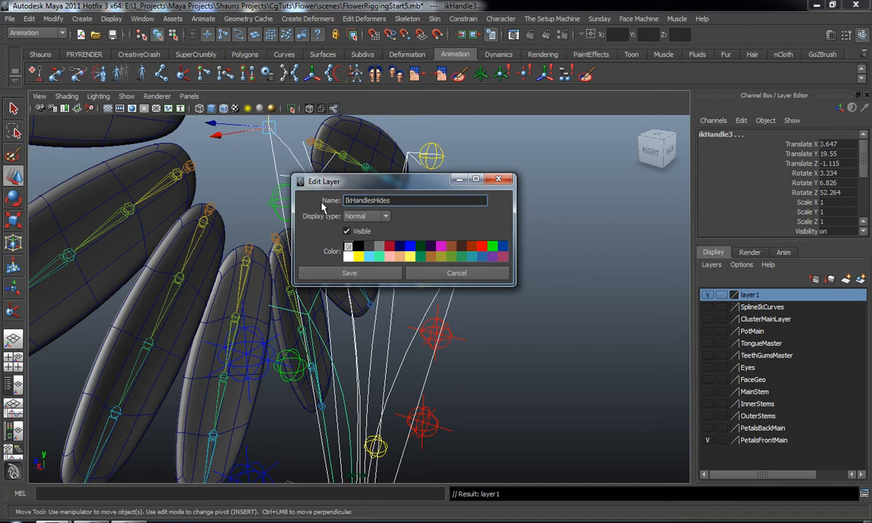
{"action": "left_click", "coordinate": [363, 274]}
{"action": "left_click", "coordinate": [708, 296]}
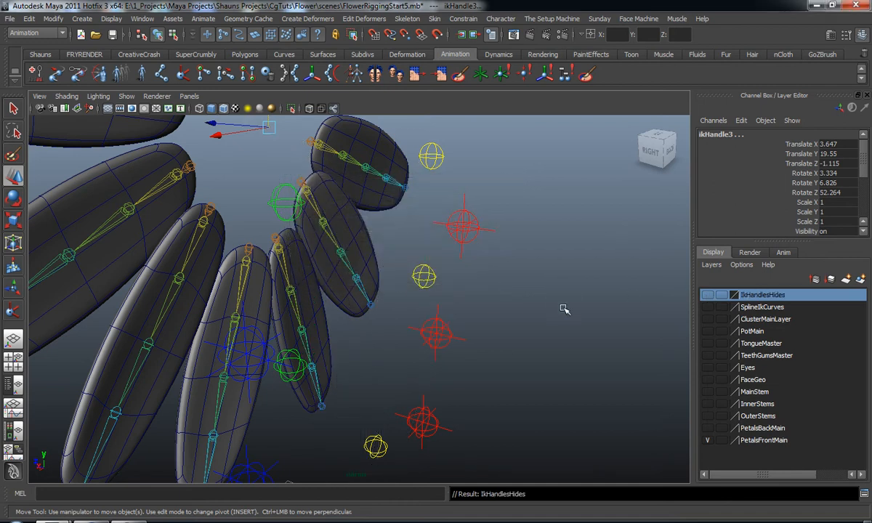
{"action": "left_click", "coordinate": [379, 320]}
Step: Frame the front petals and open the MZPrigCC rig controller window
{"action": "scroll", "coordinate": [380, 320], "scroll_direction": "down", "scroll_amount": 5}
{"action": "left_click_drag", "start_coordinate": [372, 314], "coordinate": [520, 282], "text": "alt"}
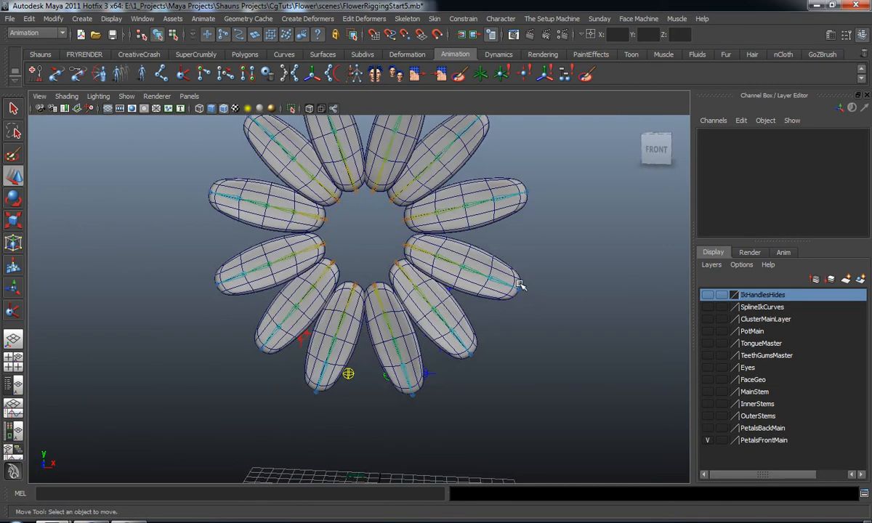
{"action": "middle_click_drag", "start_coordinate": [441, 276], "coordinate": [450, 330], "text": "alt"}
{"action": "middle_click_drag", "start_coordinate": [447, 295], "coordinate": [445, 317], "text": "alt"}
{"action": "mouse_move", "coordinate": [399, 290]}
{"action": "middle_mouse_down", "text": "alt"}
{"action": "mouse_move", "coordinate": [407, 287]}
{"action": "mouse_move", "coordinate": [393, 305]}
{"action": "middle_mouse_up", "text": "alt"}
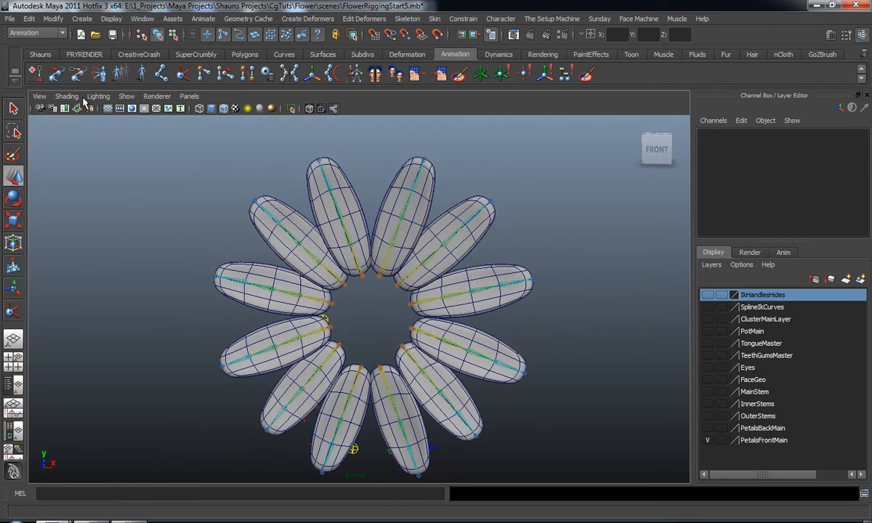
{"action": "left_click", "coordinate": [40, 54]}
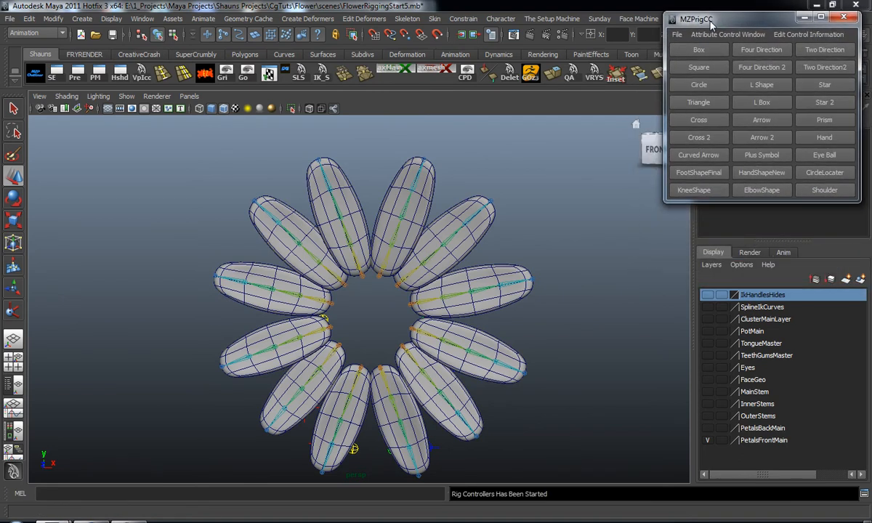
{"action": "left_click_drag", "start_coordinate": [513, 273], "coordinate": [510, 231], "text": "alt"}
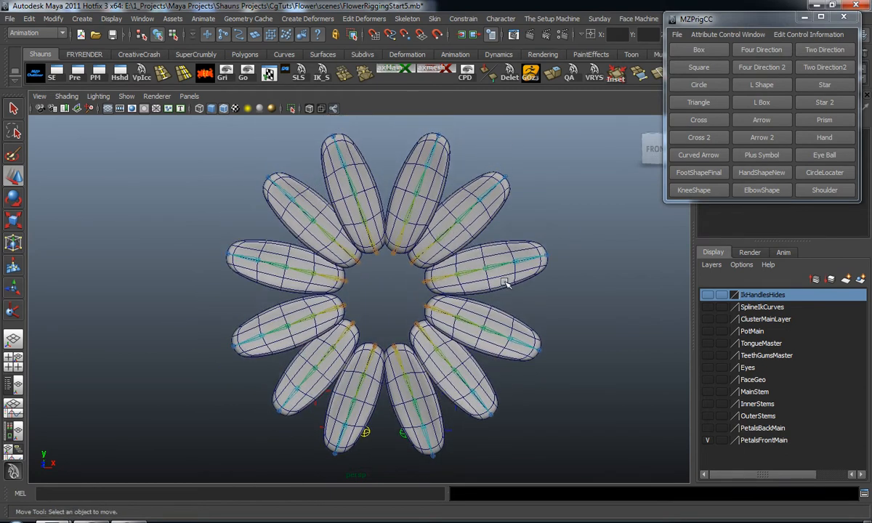
{"action": "left_click", "coordinate": [139, 54]}
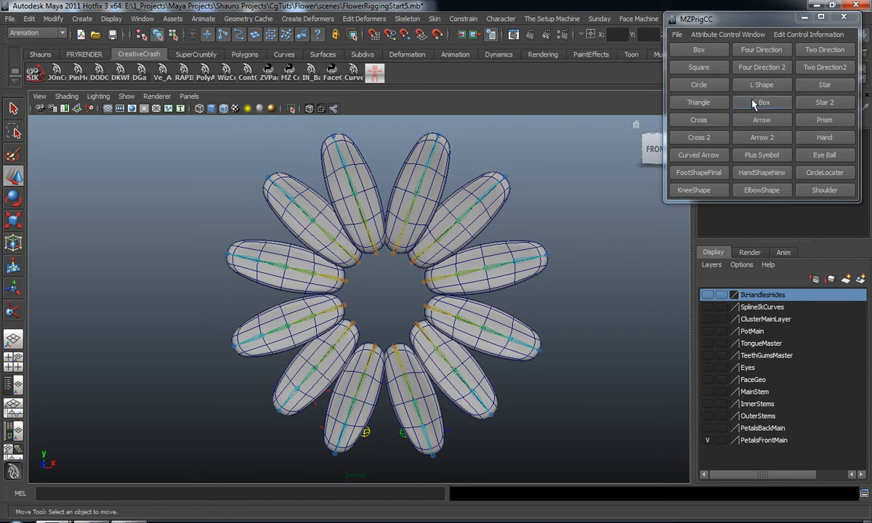
{"action": "left_click_drag", "start_coordinate": [465, 218], "coordinate": [436, 227], "text": "alt"}
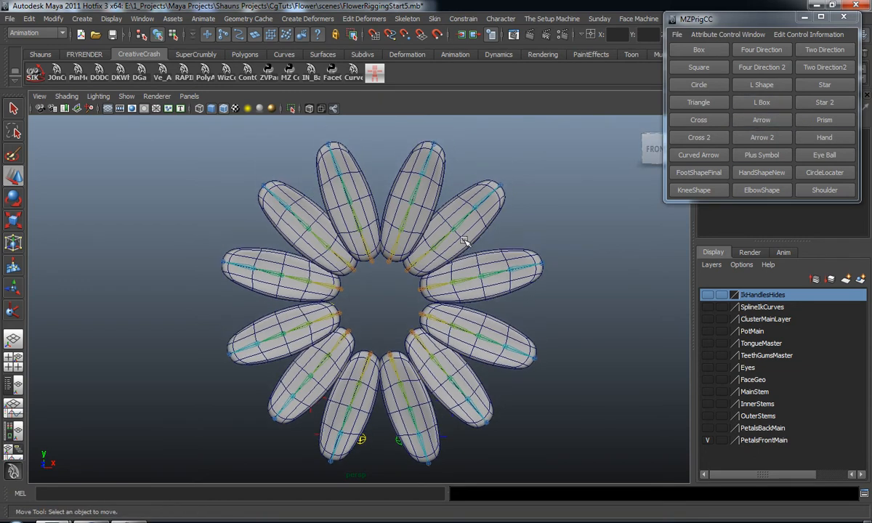
Step: Create an IK spline handle on the first petal clockwise from top centre, from the joint above its base joint to the tip joint
{"action": "left_click", "coordinate": [454, 54]}
{"action": "left_click_drag", "start_coordinate": [368, 191], "coordinate": [392, 161], "text": "alt"}
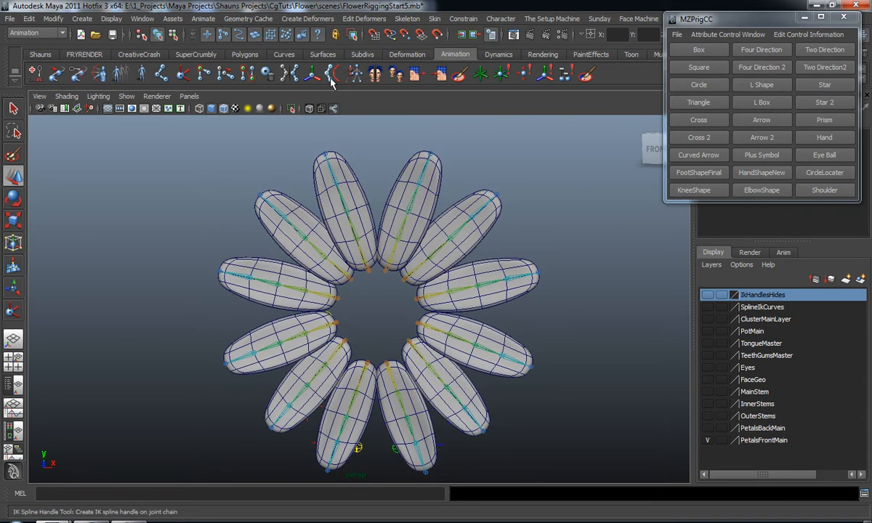
{"action": "left_click", "coordinate": [331, 74]}
{"action": "scroll", "coordinate": [384, 271], "scroll_direction": "up", "scroll_amount": 5}
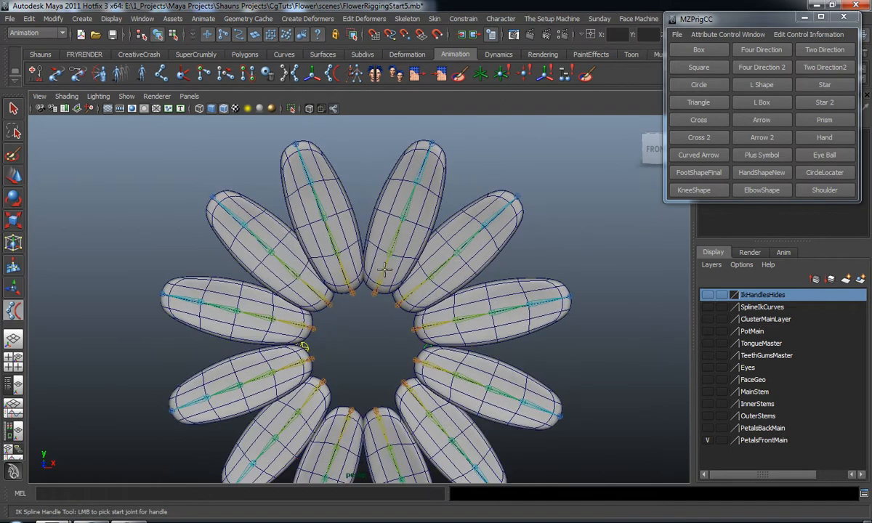
{"action": "scroll", "coordinate": [357, 281], "scroll_direction": "up", "scroll_amount": 6}
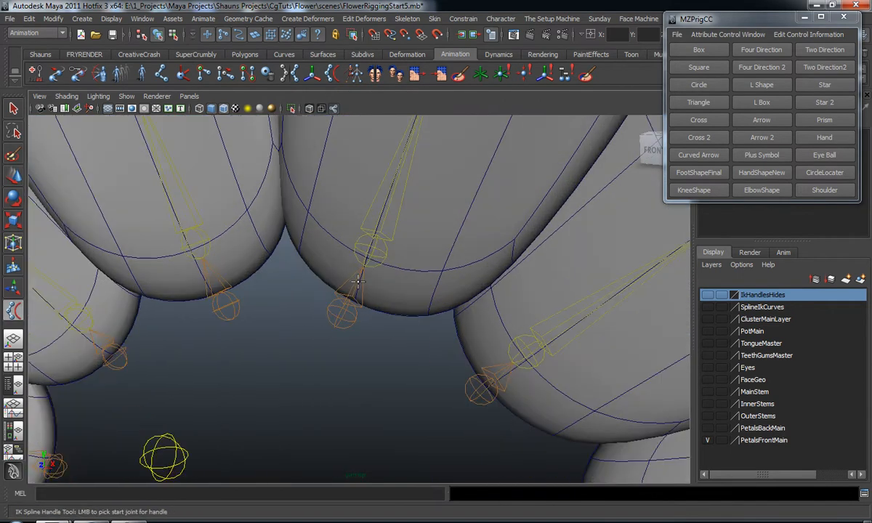
{"action": "left_click", "coordinate": [374, 243]}
{"action": "scroll", "coordinate": [377, 262], "scroll_direction": "down", "scroll_amount": 6}
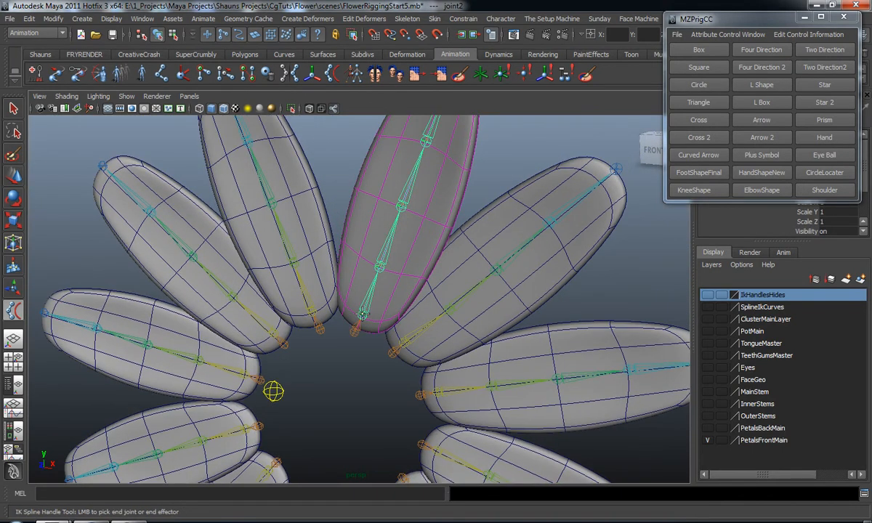
{"action": "left_click", "coordinate": [362, 314]}
{"action": "scroll", "coordinate": [405, 272], "scroll_direction": "down", "scroll_amount": 3}
{"action": "key", "text": "w"}
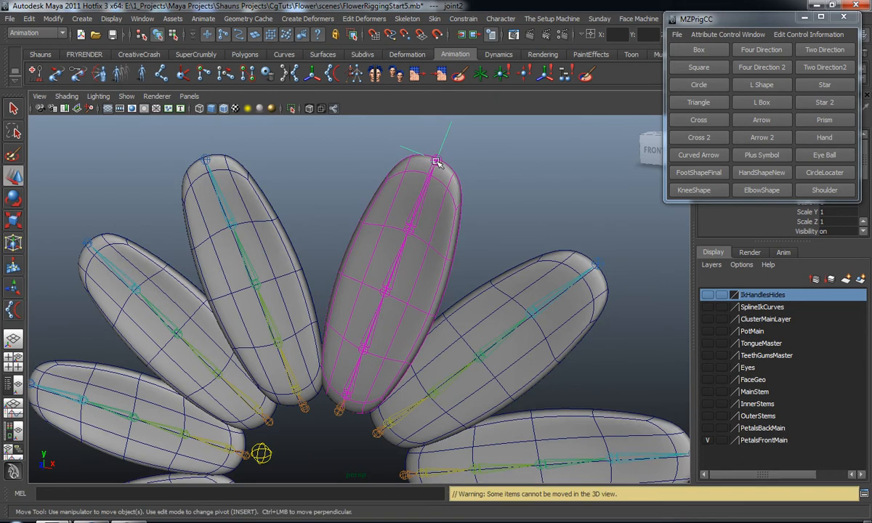
{"action": "scroll", "coordinate": [430, 261], "scroll_direction": "up", "scroll_amount": 2}
{"action": "left_click_drag", "start_coordinate": [430, 261], "coordinate": [418, 289], "text": "alt"}
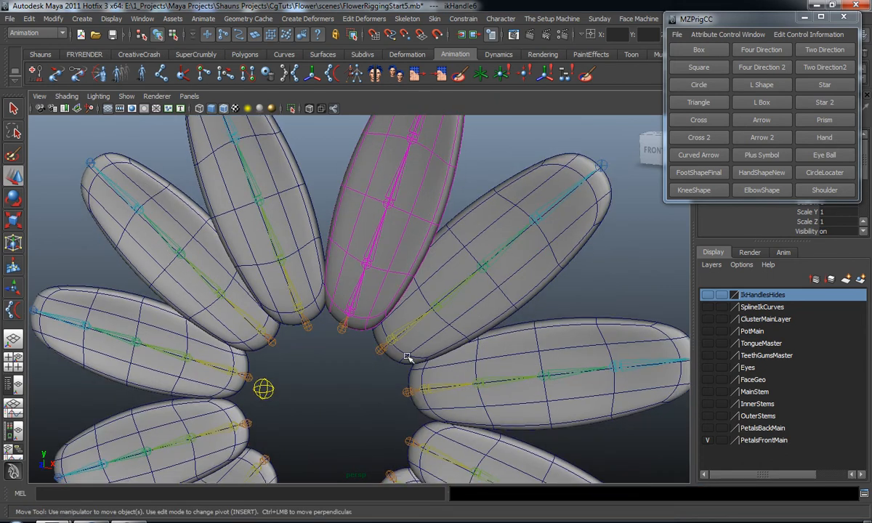
Step: Create an IK spline handle on the second petal clockwise, from the joint above its base joint to the tip joint
{"action": "key", "text": "y"}
{"action": "left_click", "coordinate": [391, 339]}
{"action": "left_click", "coordinate": [600, 166]}
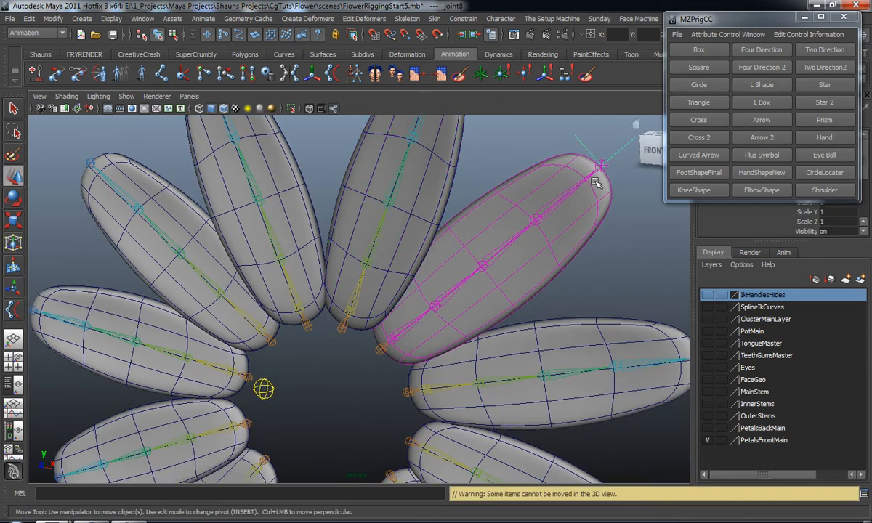
Step: Create an IK spline handle on the third petal clockwise, from the joint above its base joint to the tip joint
{"action": "key", "text": "y"}
{"action": "left_click", "coordinate": [426, 390]}
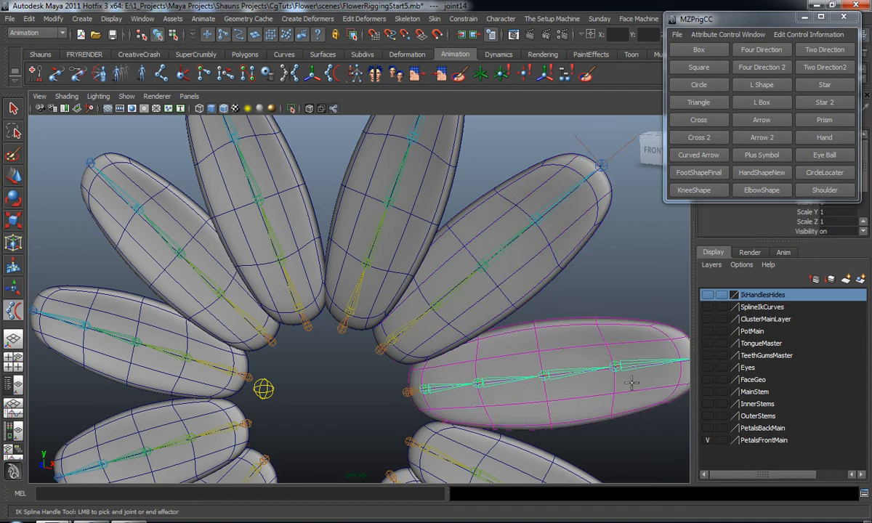
{"action": "scroll", "coordinate": [630, 379], "scroll_direction": "down", "scroll_amount": 2}
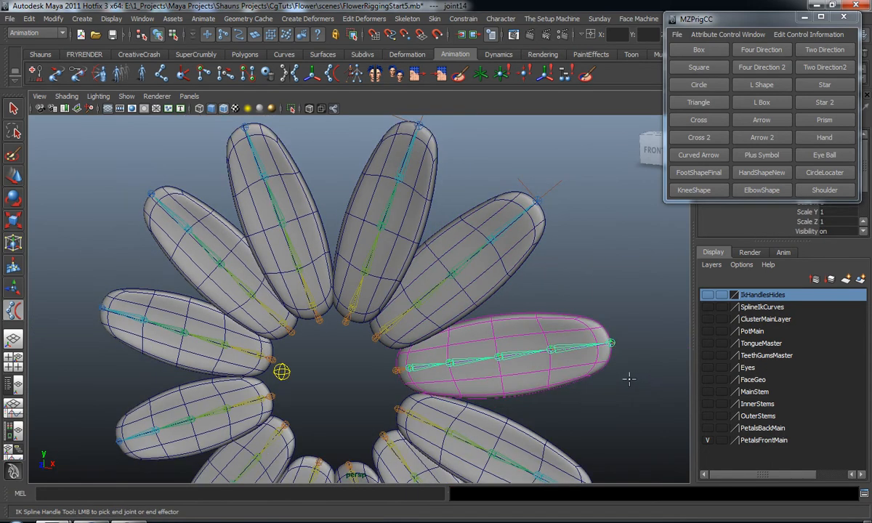
{"action": "left_click", "coordinate": [611, 344]}
Step: Create IK spline handles on the fourth and fifth petals clockwise, each from the joint above the base joint to the tip joint
{"action": "middle_click_drag", "start_coordinate": [478, 386], "coordinate": [471, 276], "text": "alt"}
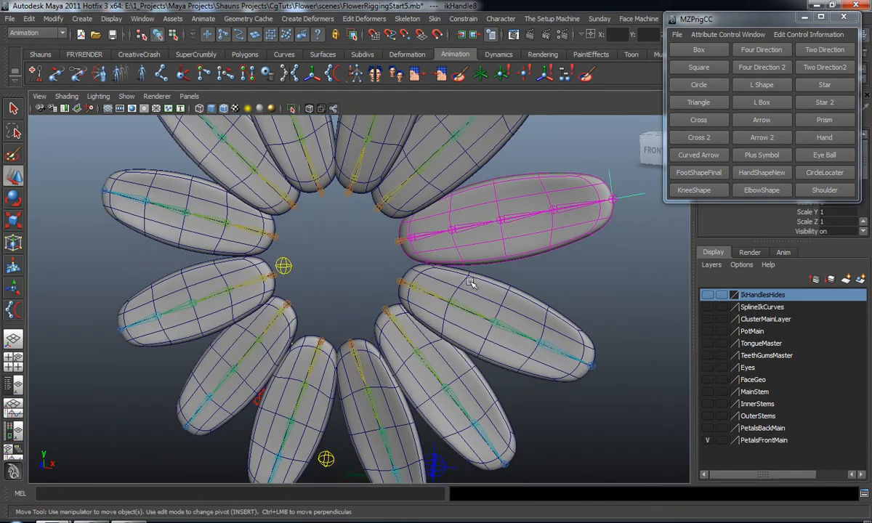
{"action": "key", "text": "y"}
{"action": "left_click", "coordinate": [413, 286]}
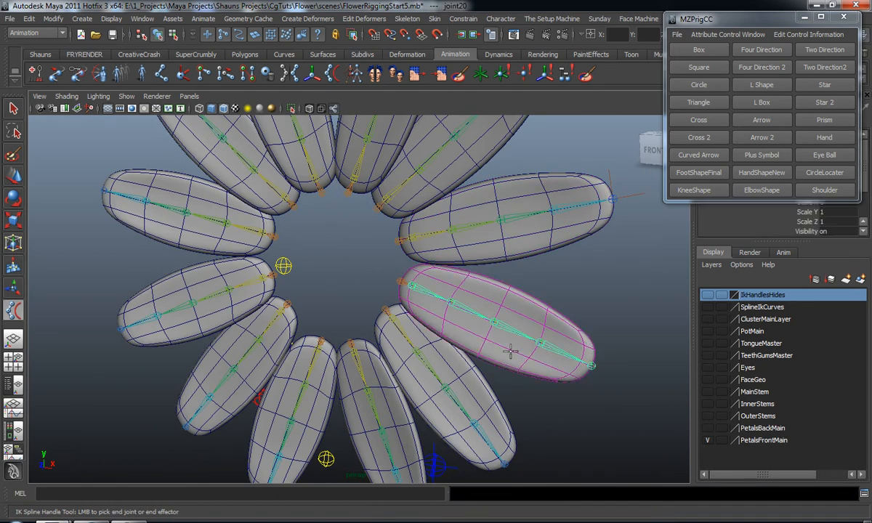
{"action": "left_click", "coordinate": [592, 365]}
{"action": "left_click", "coordinate": [391, 317]}
{"action": "middle_click_drag", "start_coordinate": [502, 443], "coordinate": [501, 370], "text": "alt"}
{"action": "left_click", "coordinate": [505, 379]}
Step: Create an IK spline handle on the sixth petal clockwise, from the joint above its base joint to the tip joint
{"action": "left_click_drag", "start_coordinate": [401, 372], "coordinate": [393, 326], "text": "alt"}
{"action": "scroll", "coordinate": [437, 340], "scroll_direction": "up", "scroll_amount": 5}
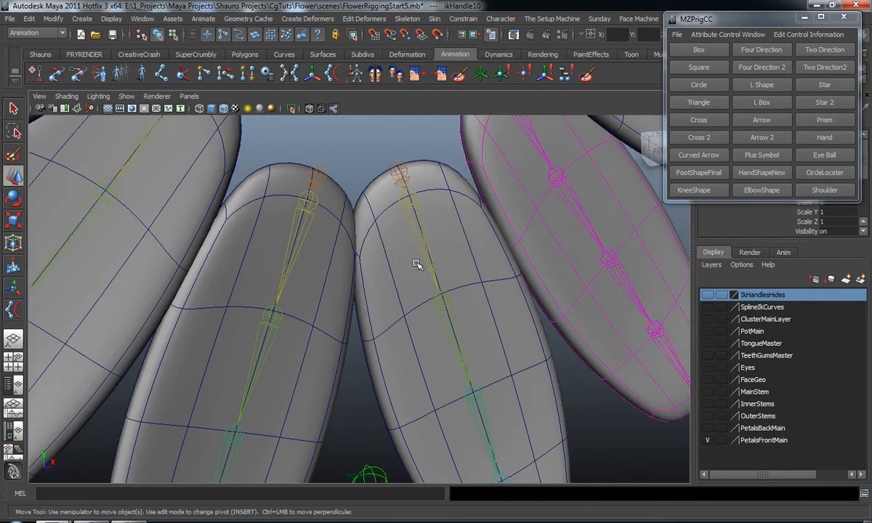
{"action": "key", "text": "g"}
{"action": "left_click", "coordinate": [411, 202]}
{"action": "scroll", "coordinate": [441, 329], "scroll_direction": "down", "scroll_amount": 5}
{"action": "middle_click_drag", "start_coordinate": [447, 397], "coordinate": [431, 312], "text": "alt"}
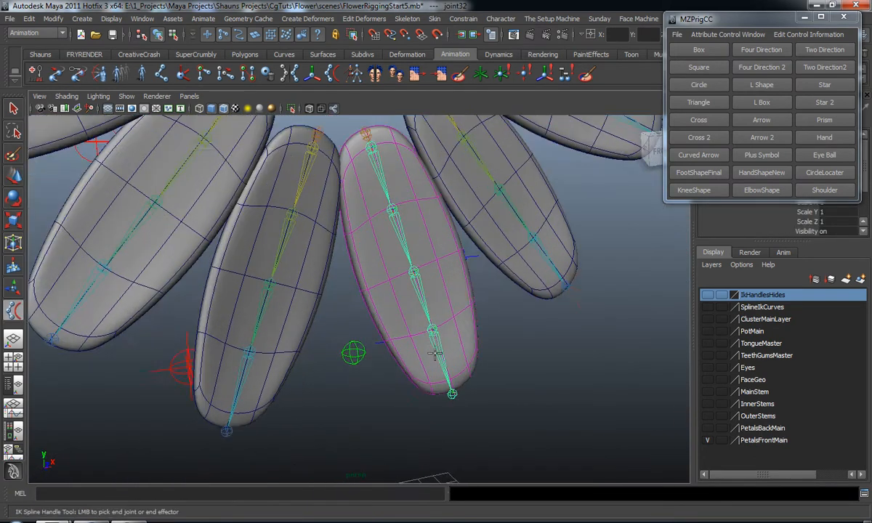
{"action": "scroll", "coordinate": [431, 312], "scroll_direction": "down", "scroll_amount": 3}
{"action": "left_click", "coordinate": [437, 379]}
{"action": "left_click_drag", "start_coordinate": [437, 378], "coordinate": [395, 350], "text": "alt"}
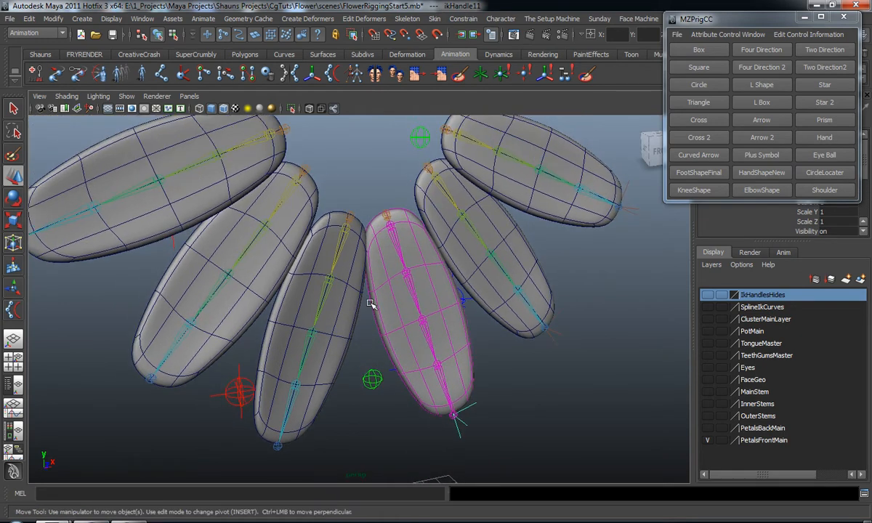
Step: Create IK spline handles on the seventh and eighth petals clockwise, each from the joint above the base joint to the tip joint
{"action": "key", "text": "g"}
{"action": "left_click", "coordinate": [346, 227]}
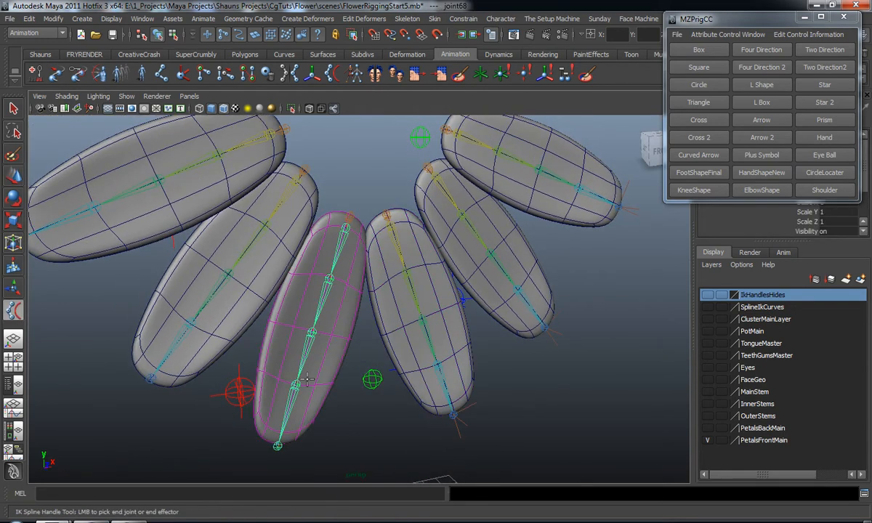
{"action": "left_click", "coordinate": [278, 445]}
{"action": "key", "text": "g"}
{"action": "left_click", "coordinate": [272, 169]}
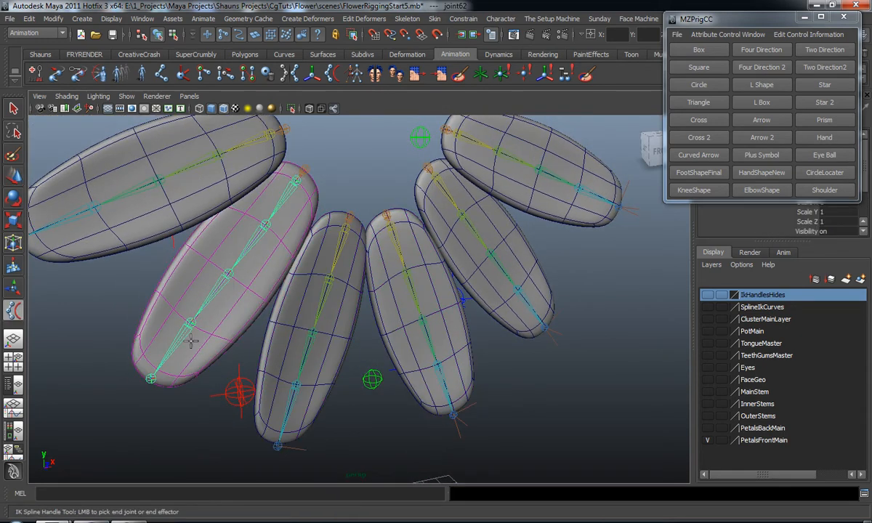
{"action": "left_click", "coordinate": [151, 378]}
Step: Create IK spline handles on the ninth and tenth petals clockwise, each from the joint above the base joint to the tip joint
{"action": "left_click_drag", "start_coordinate": [209, 325], "coordinate": [325, 342], "text": "alt"}
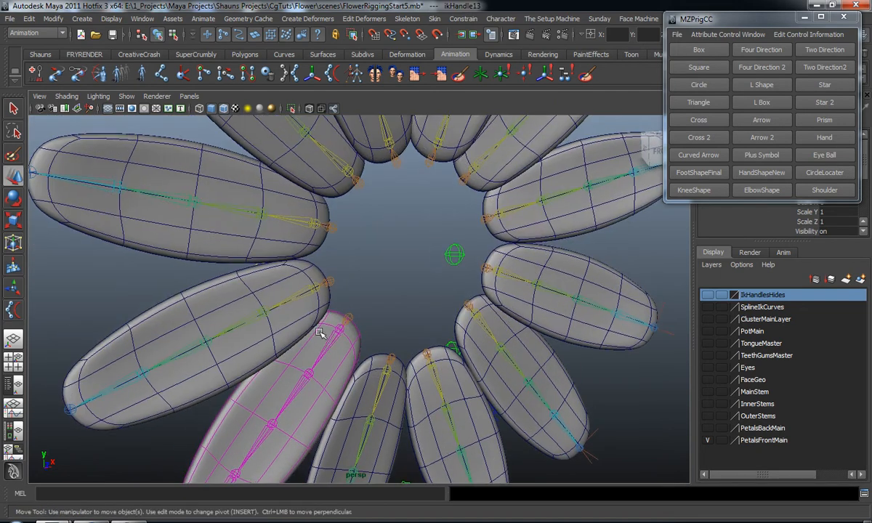
{"action": "key", "text": "g"}
{"action": "left_click", "coordinate": [293, 273]}
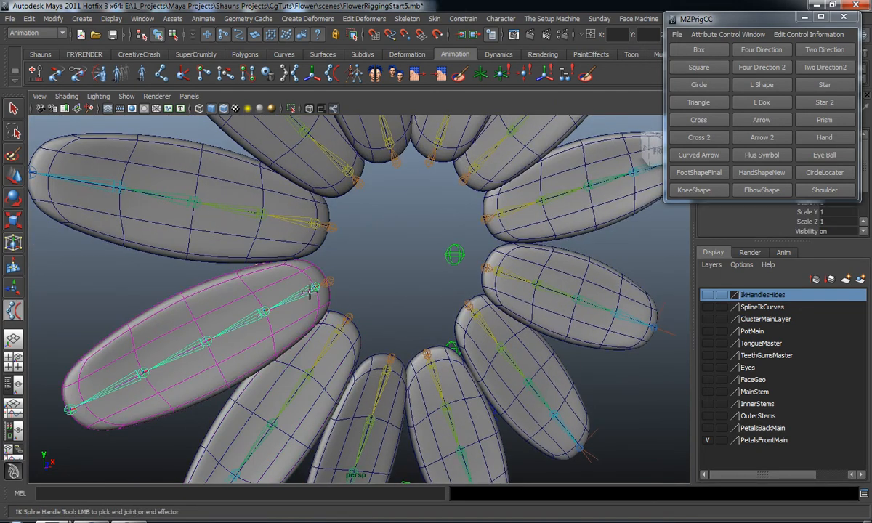
{"action": "left_click", "coordinate": [70, 408]}
{"action": "key", "text": "g"}
{"action": "left_click", "coordinate": [296, 211]}
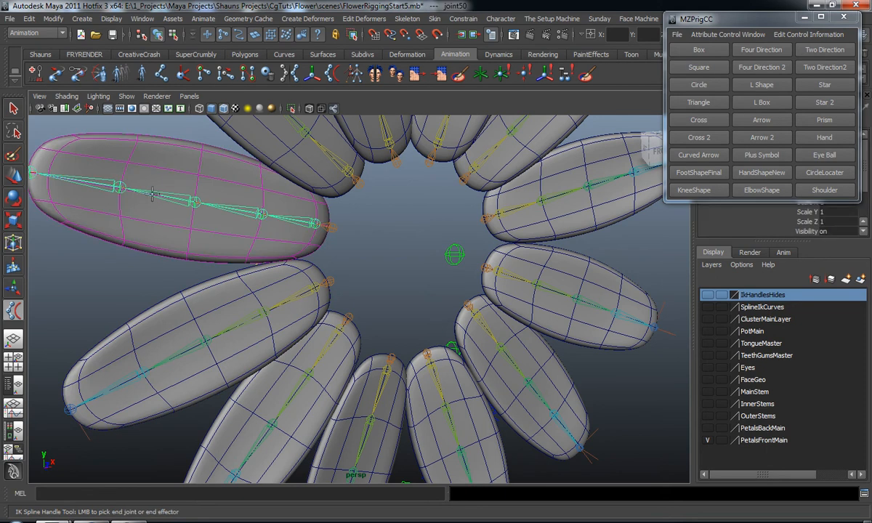
{"action": "middle_click_drag", "start_coordinate": [139, 202], "coordinate": [159, 216], "text": "alt"}
{"action": "left_click", "coordinate": [57, 195]}
Step: Create an IK spline handle on the eleventh petal clockwise, from the joint above its base joint to the tip joint
{"action": "middle_click_drag", "start_coordinate": [343, 173], "coordinate": [333, 292], "text": "alt"}
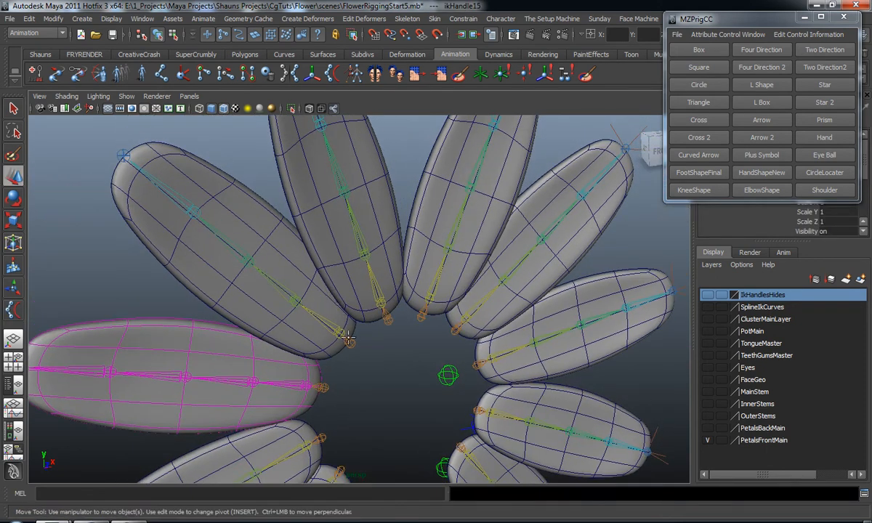
{"action": "key", "text": "g"}
{"action": "left_click", "coordinate": [171, 196]}
{"action": "left_click", "coordinate": [339, 332]}
Step: Create an IK spline handle on the twelfth petal, from the joint above its base joint to the tip joint, and clear the selection
{"action": "key", "text": "g"}
{"action": "left_click", "coordinate": [387, 291]}
{"action": "middle_click_drag", "start_coordinate": [410, 314], "coordinate": [410, 315], "text": "alt"}
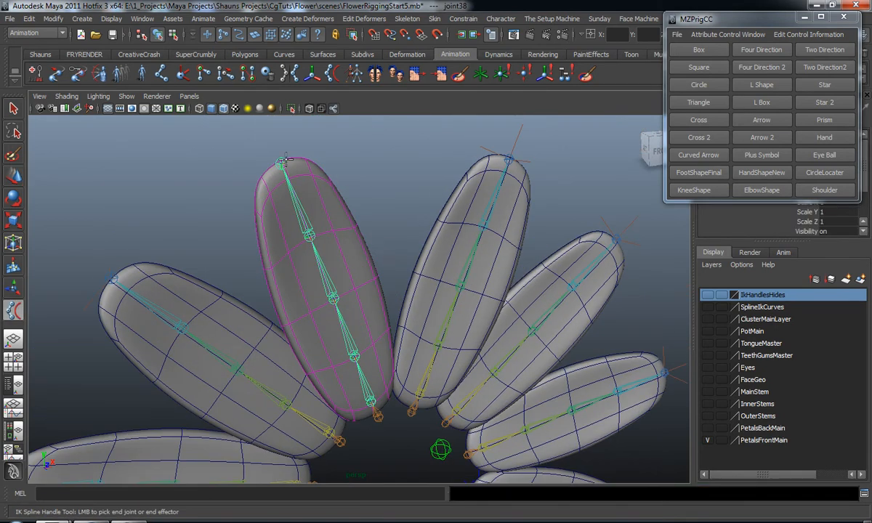
{"action": "left_click", "coordinate": [281, 159]}
{"action": "left_click_drag", "start_coordinate": [418, 311], "coordinate": [407, 311], "text": "alt"}
{"action": "middle_click_drag", "start_coordinate": [406, 312], "coordinate": [405, 284], "text": "alt"}
{"action": "right_click_drag", "start_coordinate": [405, 284], "coordinate": [281, 315], "text": "alt"}
{"action": "left_click", "coordinate": [111, 276]}
{"action": "left_click_drag", "start_coordinate": [175, 331], "coordinate": [330, 288], "text": "alt"}
{"action": "middle_click_drag", "start_coordinate": [332, 288], "coordinate": [353, 257], "text": "alt"}
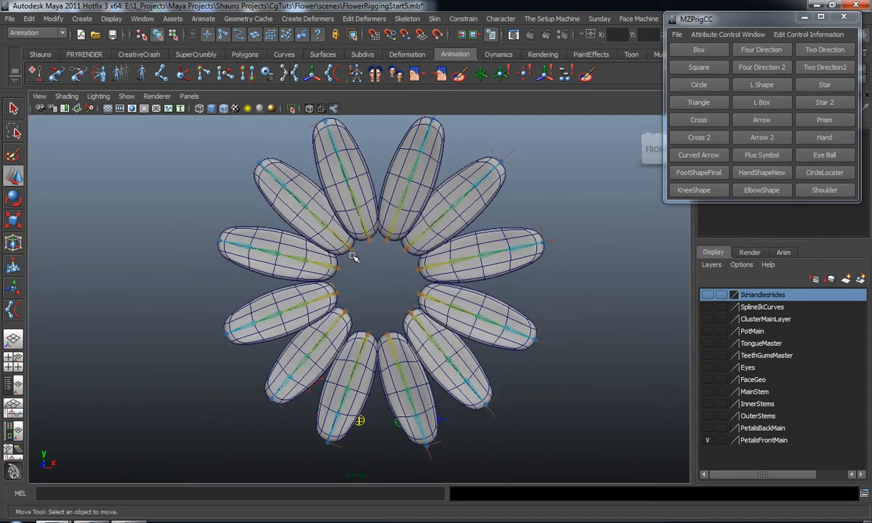
Step: Hide the PetalsFrontMain layer to view the IK handles without the petals, and show the layer again
{"action": "left_click", "coordinate": [707, 440]}
{"action": "left_click_drag", "start_coordinate": [445, 363], "coordinate": [424, 323], "text": "alt"}
{"action": "scroll", "coordinate": [424, 323], "scroll_direction": "down", "scroll_amount": 2}
{"action": "middle_click_drag", "start_coordinate": [424, 323], "coordinate": [407, 342], "text": "alt"}
{"action": "scroll", "coordinate": [425, 391], "scroll_direction": "up", "scroll_amount": 8}
{"action": "mouse_move", "coordinate": [316, 385]}
{"action": "middle_mouse_down", "text": "alt"}
{"action": "mouse_move", "coordinate": [335, 318]}
{"action": "mouse_move", "coordinate": [327, 224]}
{"action": "middle_mouse_up", "text": "alt"}
{"action": "middle_click_drag", "start_coordinate": [352, 287], "coordinate": [325, 221], "text": "alt"}
{"action": "mouse_move", "coordinate": [316, 258]}
{"action": "left_mouse_down", "text": "alt"}
{"action": "mouse_move", "coordinate": [357, 278]}
{"action": "mouse_move", "coordinate": [421, 284]}
{"action": "mouse_move", "coordinate": [437, 262]}
{"action": "mouse_move", "coordinate": [335, 269]}
{"action": "left_mouse_up", "text": "alt"}
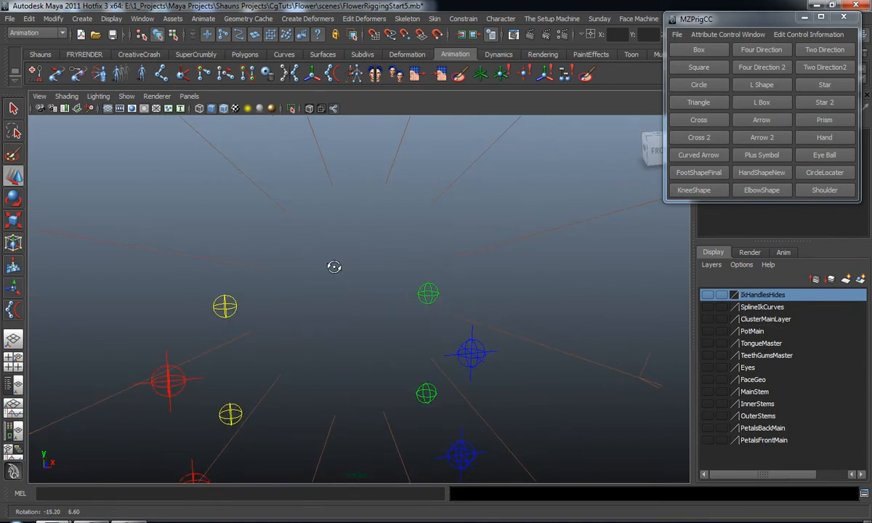
{"action": "left_click", "coordinate": [708, 440]}
Step: Turn off the display of polygons and joints in the viewport and frame the petal IK handles
{"action": "scroll", "coordinate": [385, 301], "scroll_direction": "up", "scroll_amount": 4}
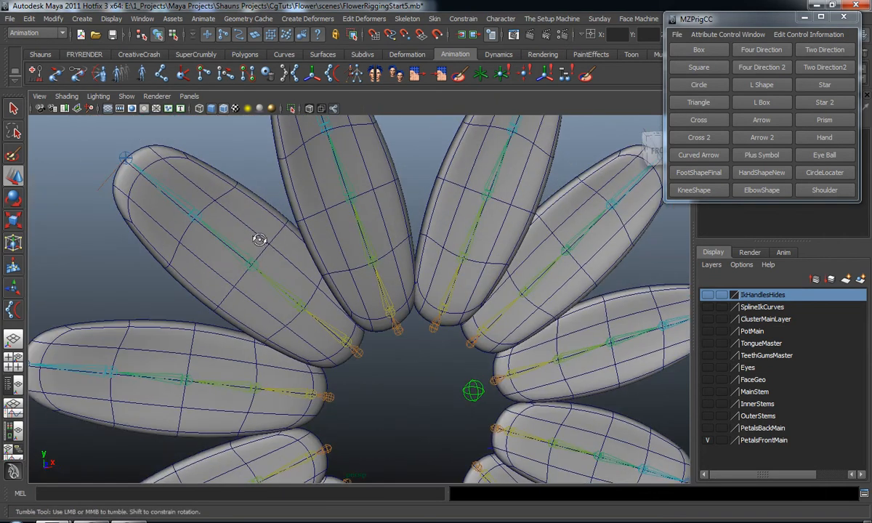
{"action": "scroll", "coordinate": [263, 241], "scroll_direction": "up", "scroll_amount": 1}
{"action": "left_click", "coordinate": [128, 97]}
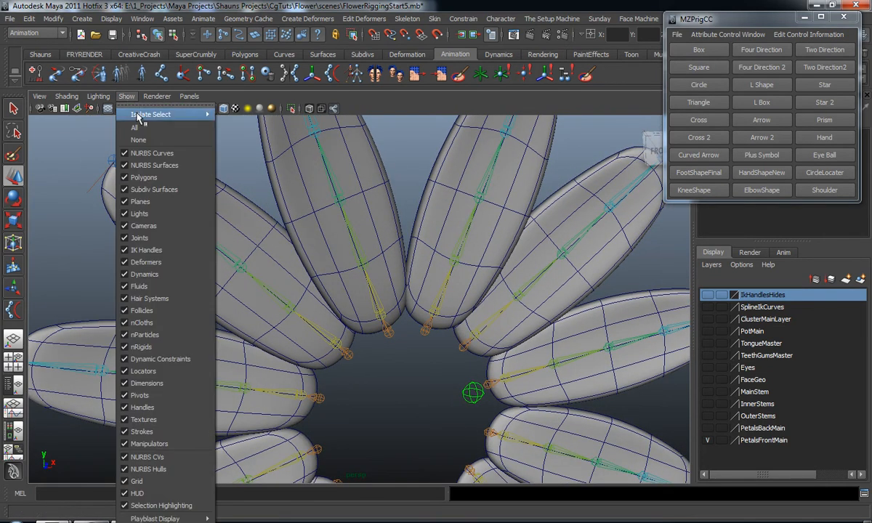
{"action": "left_click", "coordinate": [144, 168]}
{"action": "middle_click_drag", "start_coordinate": [283, 262], "coordinate": [251, 242], "text": "alt"}
{"action": "left_click", "coordinate": [127, 96]}
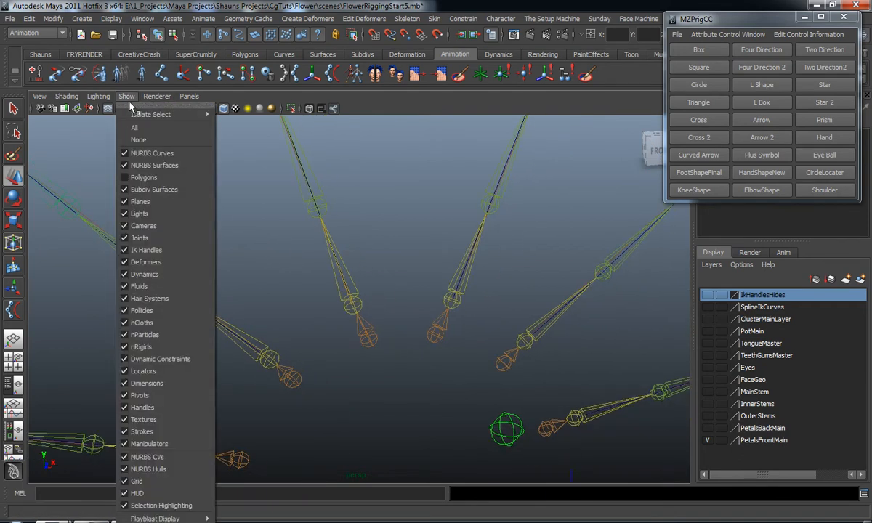
{"action": "left_click", "coordinate": [141, 249]}
{"action": "scroll", "coordinate": [181, 253], "scroll_direction": "down", "scroll_amount": 10}
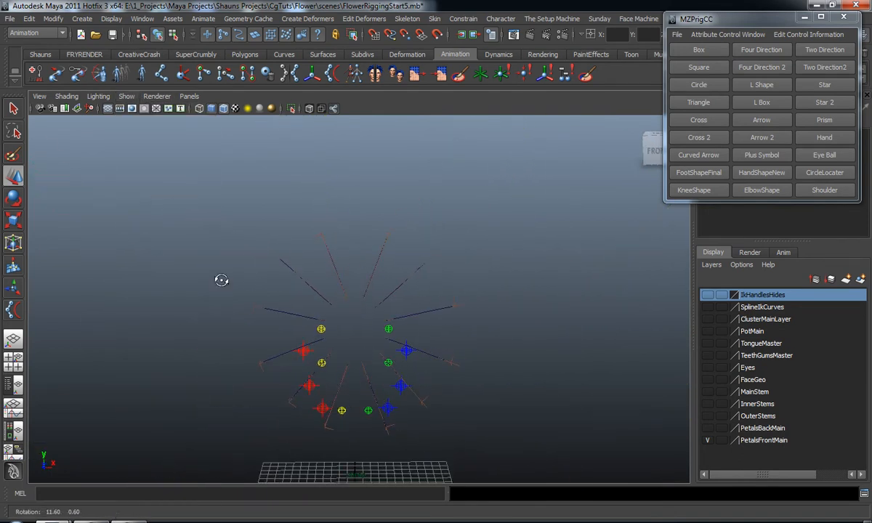
{"action": "scroll", "coordinate": [232, 262], "scroll_direction": "up", "scroll_amount": 4}
Step: Select the IK spline handles of all twelve front petals
{"action": "left_click", "coordinate": [230, 217]}
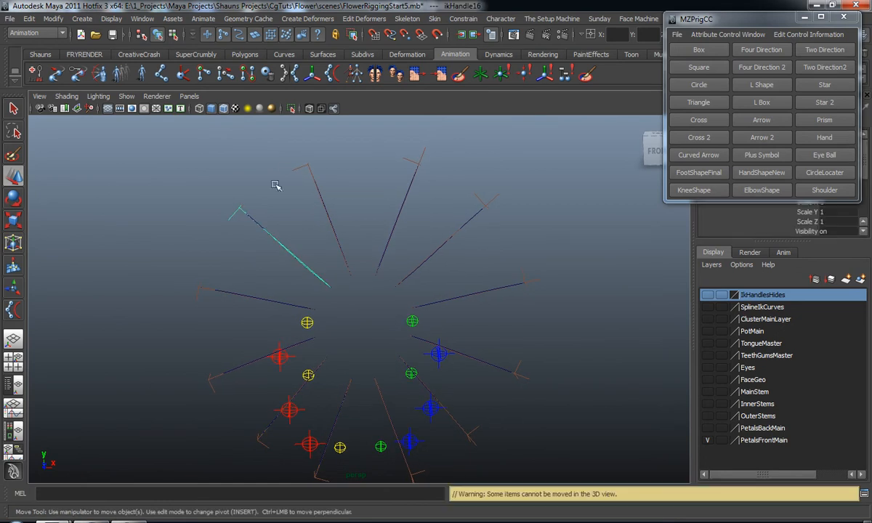
{"action": "left_click", "coordinate": [307, 169], "text": "shift"}
{"action": "left_click", "coordinate": [483, 205], "text": "shift"}
{"action": "left_click", "coordinate": [522, 280], "text": "shift"}
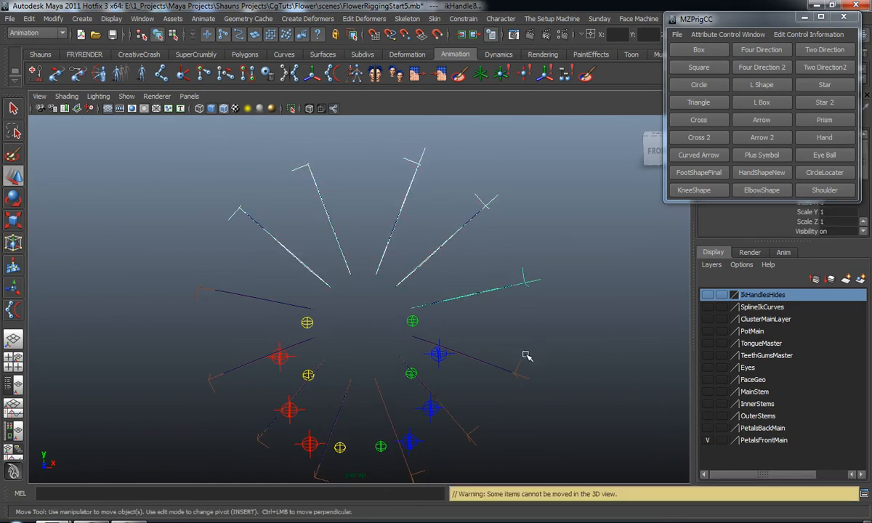
{"action": "left_click", "coordinate": [474, 432], "text": "shift"}
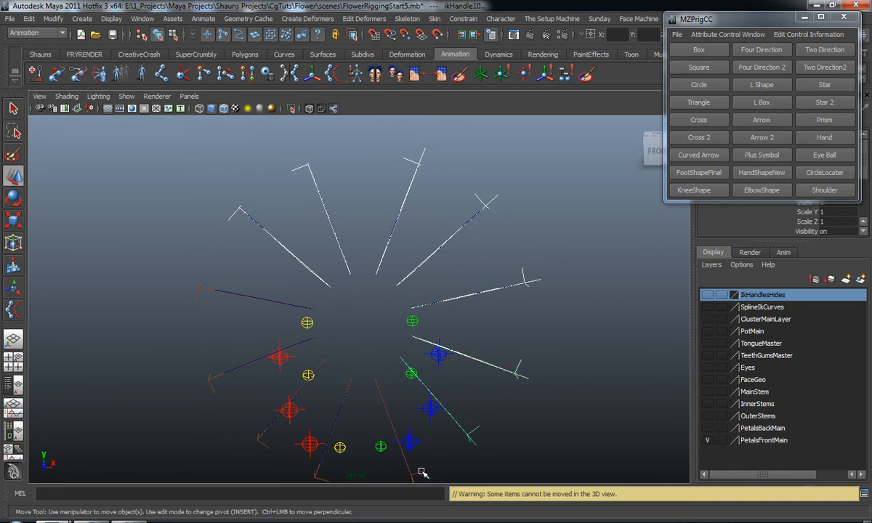
{"action": "middle_click_drag", "start_coordinate": [464, 420], "coordinate": [502, 343], "text": "alt"}
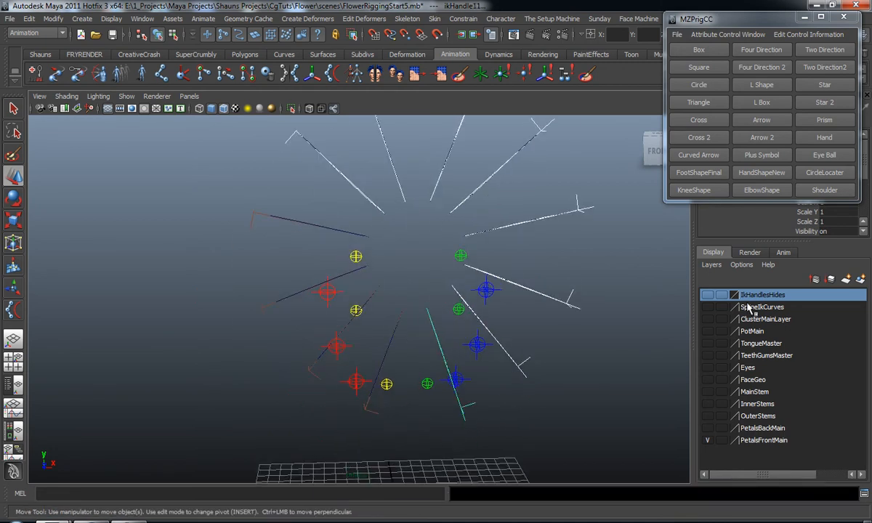
{"action": "left_click", "coordinate": [367, 409], "text": "shift"}
{"action": "left_click", "coordinate": [312, 369], "text": "shift"}
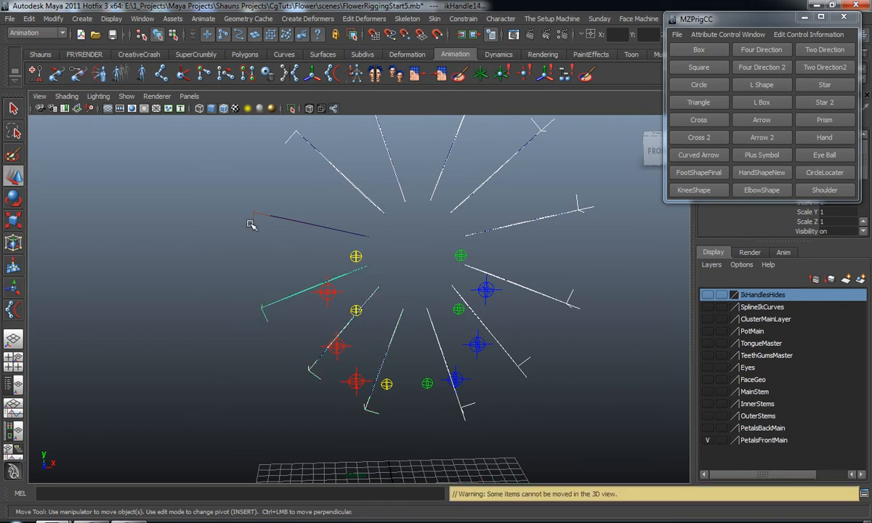
{"action": "middle_click_drag", "start_coordinate": [286, 216], "coordinate": [309, 254], "text": "alt"}
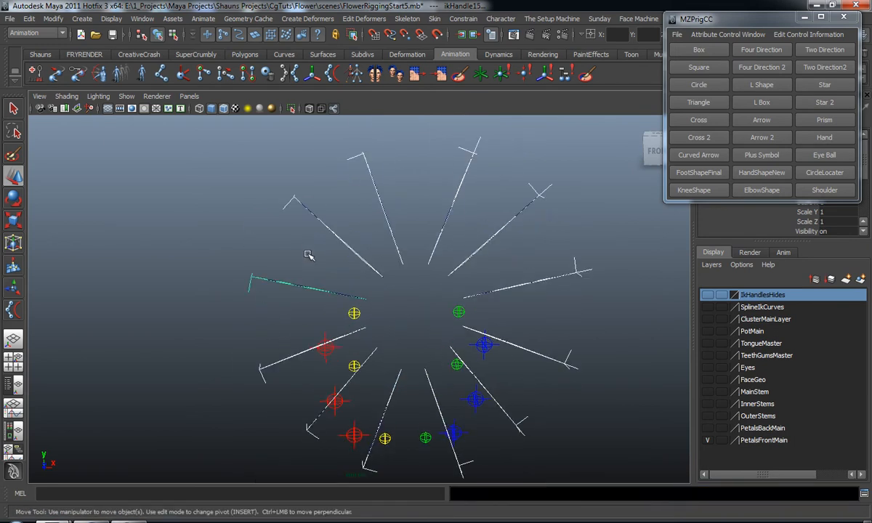
Step: Add the selected petal IK handles to the hidden IkHandlesHides layer
{"action": "right_click", "coordinate": [761, 299]}
{"action": "left_click", "coordinate": [727, 311]}
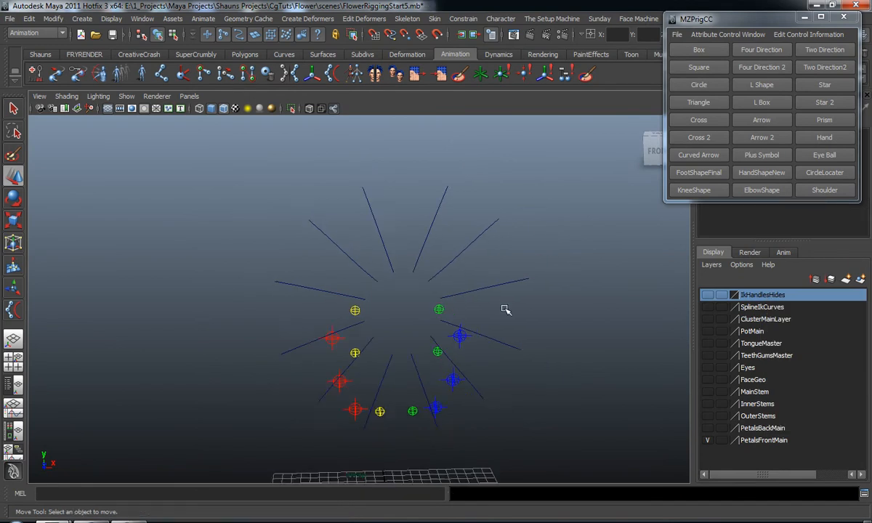
{"action": "middle_click_drag", "start_coordinate": [506, 311], "coordinate": [483, 292], "text": "alt"}
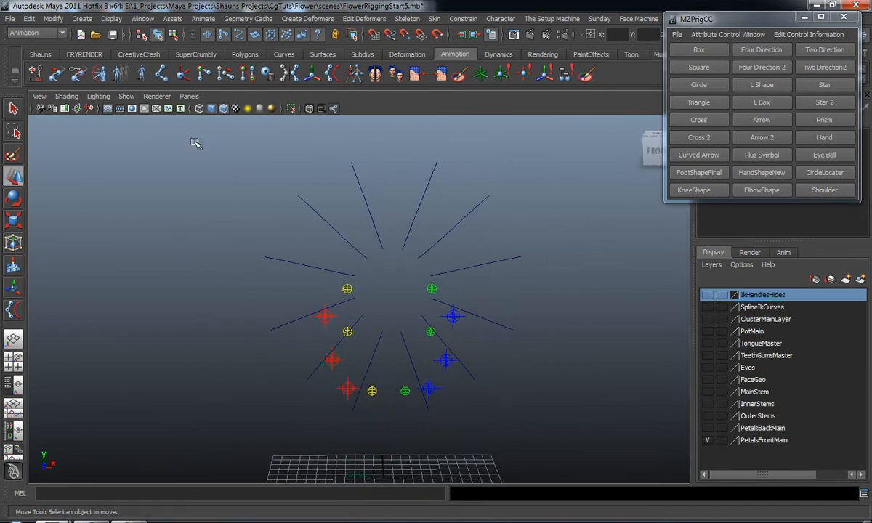
Step: Show the joints in the viewport to check the petal chains, and hide them again
{"action": "left_click", "coordinate": [125, 96]}
{"action": "left_click", "coordinate": [135, 219]}
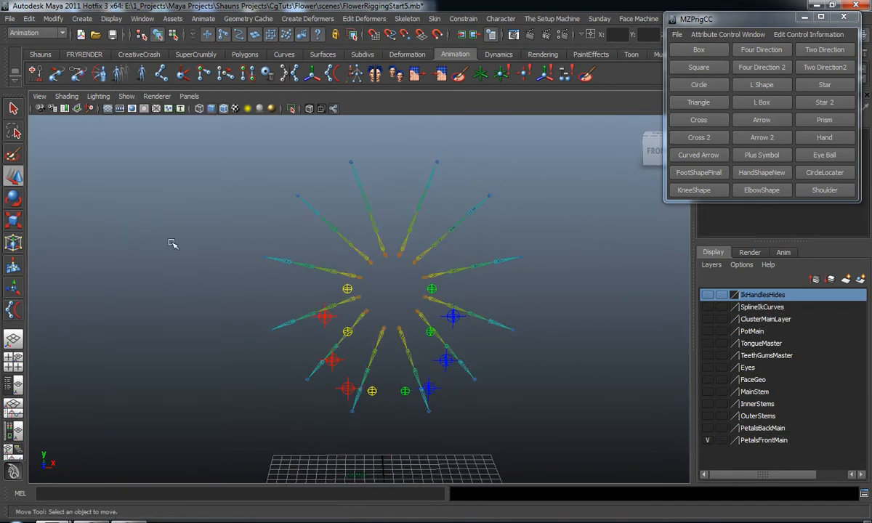
{"action": "middle_click_drag", "start_coordinate": [287, 231], "coordinate": [303, 270], "text": "alt"}
{"action": "left_click_drag", "start_coordinate": [302, 270], "coordinate": [286, 256], "text": "alt"}
{"action": "left_click", "coordinate": [125, 97]}
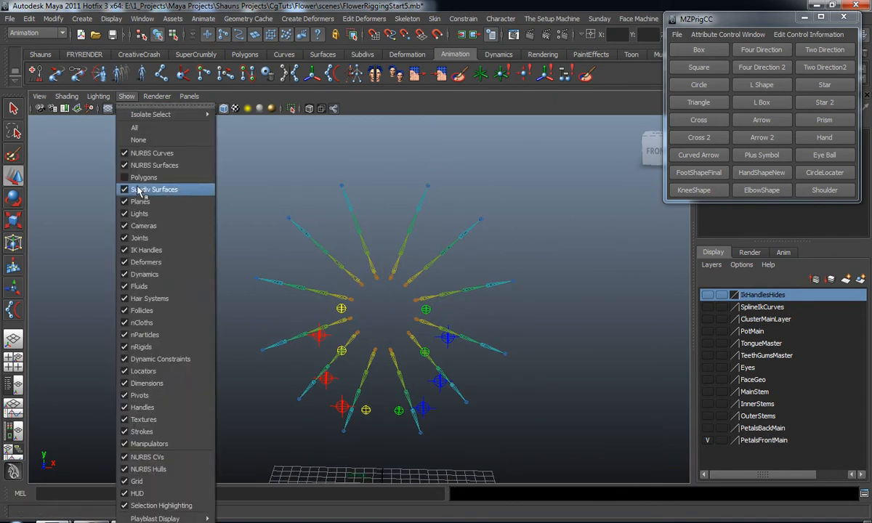
{"action": "left_click", "coordinate": [138, 237]}
Step: Turn the display of polygons back on in the viewport
{"action": "left_click", "coordinate": [135, 98]}
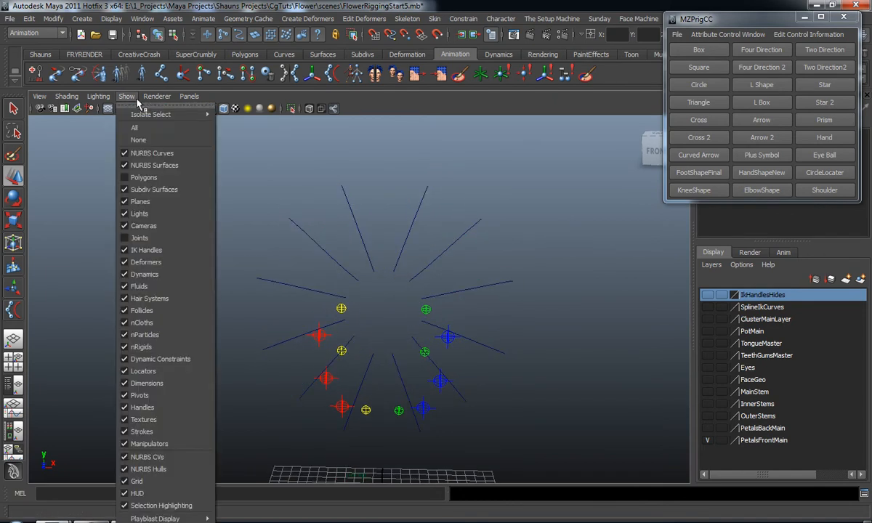
{"action": "left_click", "coordinate": [143, 177]}
{"action": "left_click_drag", "start_coordinate": [285, 249], "coordinate": [341, 260], "text": "alt"}
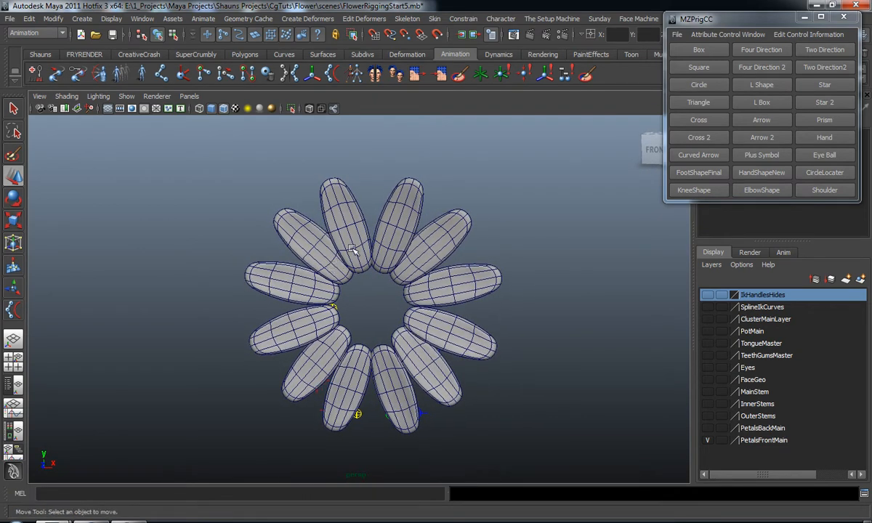
Step: Create a Cross control curve from the MZPrigCC window and set its Rotate X to 90
{"action": "left_click_drag", "start_coordinate": [726, 23], "coordinate": [680, 51]}
{"action": "left_click_drag", "start_coordinate": [389, 263], "coordinate": [473, 270], "text": "alt"}
{"action": "left_click_drag", "start_coordinate": [418, 234], "coordinate": [351, 271], "text": "alt"}
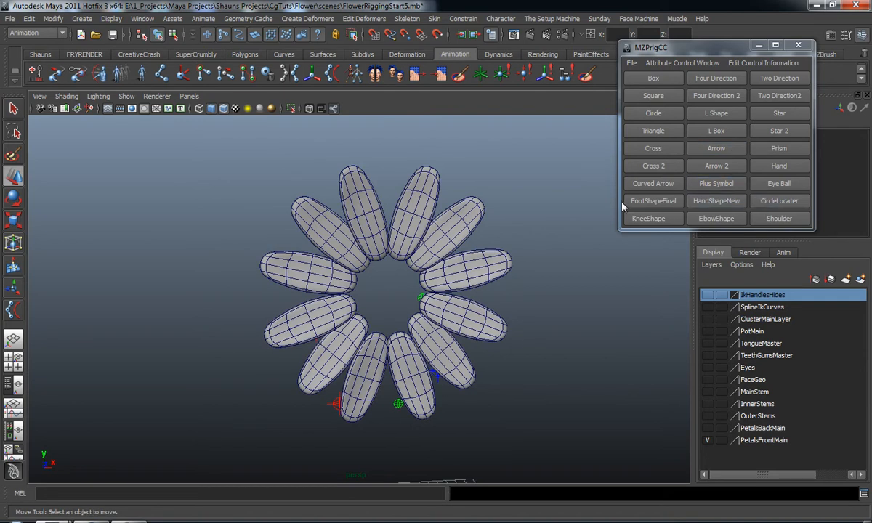
{"action": "left_click", "coordinate": [657, 147]}
{"action": "scroll", "coordinate": [400, 348], "scroll_direction": "down", "scroll_amount": 4}
{"action": "middle_click_drag", "start_coordinate": [400, 356], "coordinate": [396, 276], "text": "alt"}
{"action": "left_click_drag", "start_coordinate": [397, 276], "coordinate": [407, 367], "text": "alt"}
{"action": "key", "text": "e"}
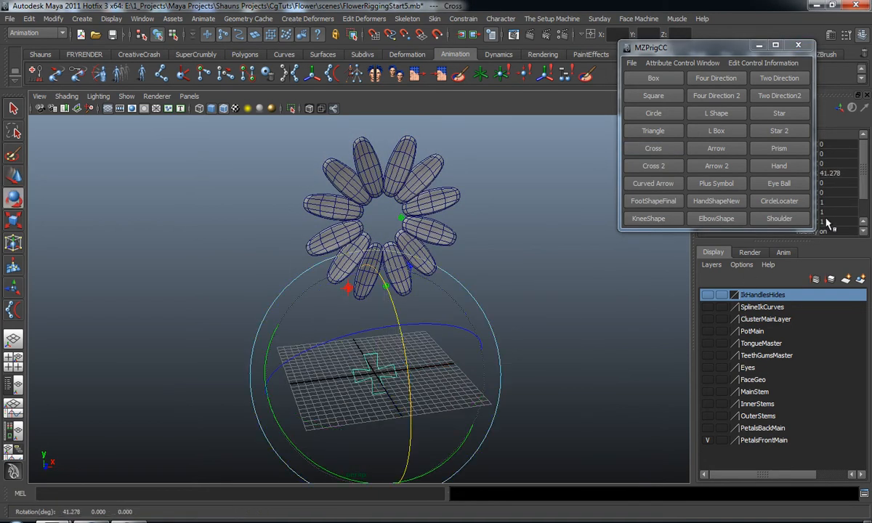
{"action": "key", "text": "Return"}
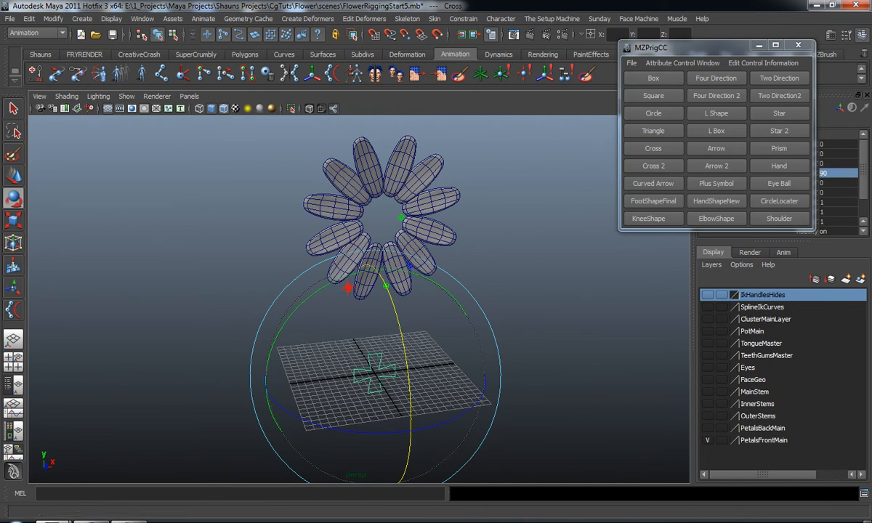
Step: Rename the Cross control curve as cc_FP1 in the Outliner
{"action": "key", "text": "o"}
{"action": "left_click_drag", "start_coordinate": [630, 61], "coordinate": [500, 53]}
{"action": "scroll", "coordinate": [553, 327], "scroll_direction": "down", "scroll_amount": 15}
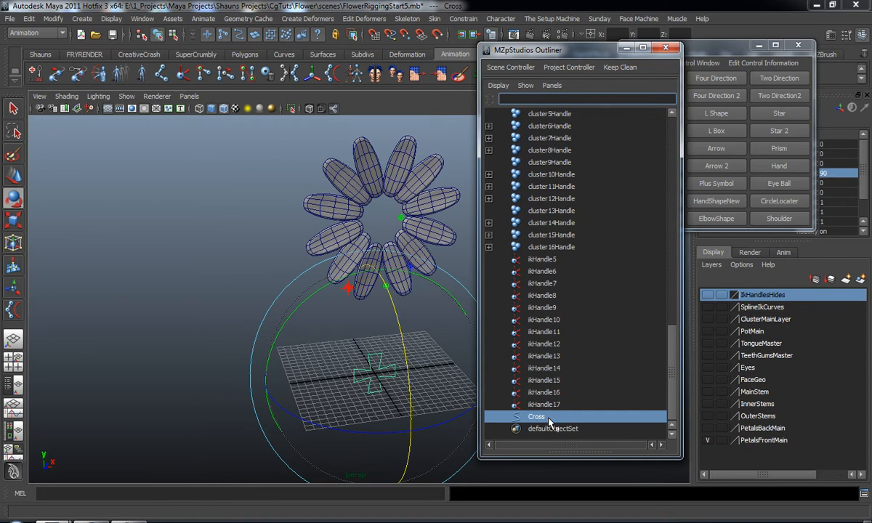
{"action": "left_click_drag", "start_coordinate": [578, 55], "coordinate": [871, 69]}
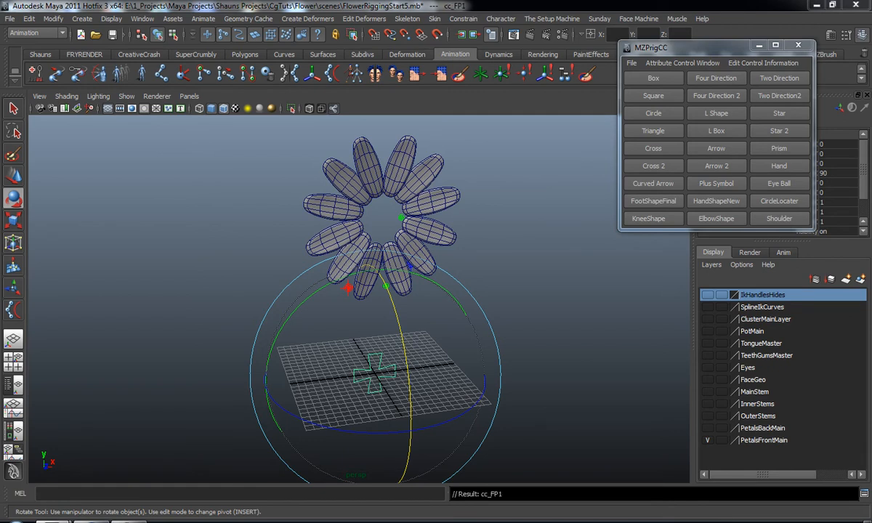
Step: Show the joints in the perspective view and raise the cc_FP1 control from the grid up to the petals
{"action": "left_click_drag", "start_coordinate": [407, 298], "coordinate": [340, 304], "text": "alt"}
{"action": "middle_click_drag", "start_coordinate": [359, 234], "coordinate": [363, 268], "text": "alt"}
{"action": "right_click_drag", "start_coordinate": [363, 268], "coordinate": [342, 236], "text": "alt"}
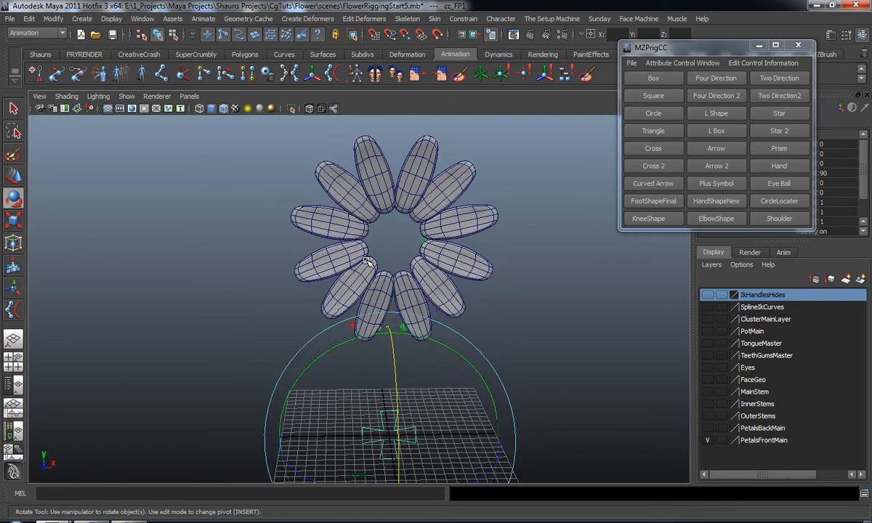
{"action": "left_click_drag", "start_coordinate": [342, 236], "coordinate": [312, 233], "text": "alt"}
{"action": "left_click", "coordinate": [125, 97]}
{"action": "left_click", "coordinate": [139, 238]}
{"action": "key", "text": "w"}
{"action": "left_click_drag", "start_coordinate": [386, 353], "coordinate": [402, 99]}
{"action": "middle_click_drag", "start_coordinate": [389, 140], "coordinate": [388, 205], "text": "alt"}
{"action": "right_click_drag", "start_coordinate": [389, 204], "coordinate": [452, 222], "text": "alt"}
{"action": "middle_click_drag", "start_coordinate": [452, 222], "coordinate": [437, 269], "text": "alt"}
Step: In the front view, scale the cc_FP1 control down uniformly to about 0.223
{"action": "key", "text": "space"}
{"action": "key", "text": "space"}
{"action": "scroll", "coordinate": [213, 374], "scroll_direction": "down", "scroll_amount": 2}
{"action": "middle_click_drag", "start_coordinate": [308, 291], "coordinate": [292, 377], "text": "alt"}
{"action": "middle_click_drag", "start_coordinate": [329, 280], "coordinate": [315, 354], "text": "alt"}
{"action": "scroll", "coordinate": [316, 354], "scroll_direction": "up", "scroll_amount": 5}
{"action": "key", "text": "r"}
{"action": "left_click_drag", "start_coordinate": [317, 308], "coordinate": [191, 309]}
Step: Place cc_FP1 over the petal just right of the top center, at about X 1.609, Y 28.498, and rotate it to Z -18.772
{"action": "middle_click_drag", "start_coordinate": [328, 321], "coordinate": [345, 360], "text": "alt"}
{"action": "key", "text": "w"}
{"action": "left_click_drag", "start_coordinate": [346, 362], "coordinate": [396, 244]}
{"action": "key", "text": "e"}
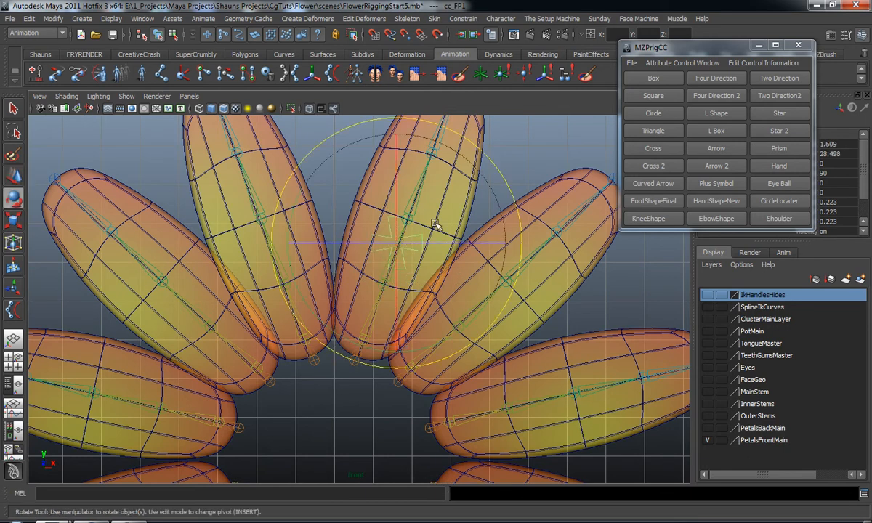
{"action": "left_click_drag", "start_coordinate": [494, 178], "coordinate": [518, 216]}
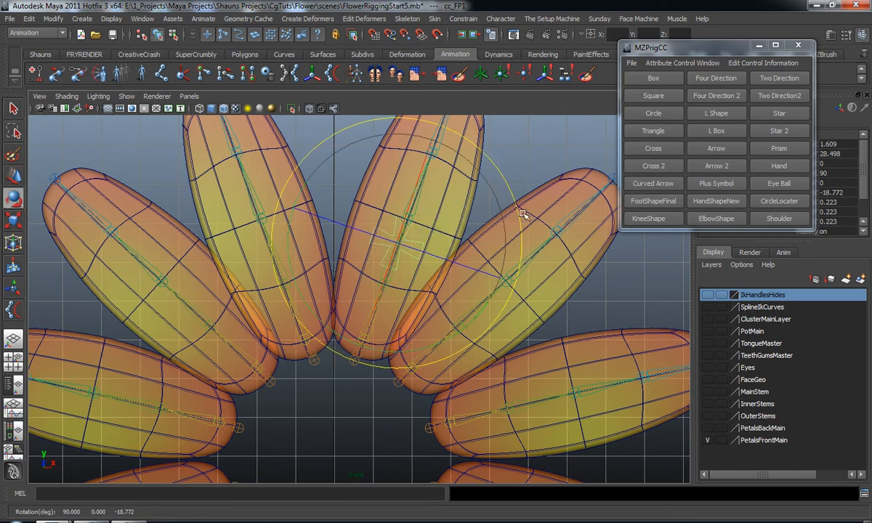
Step: In the perspective view, move cc_FP1 out in front of its petal to about Z 4.217 and deselect it
{"action": "key", "text": "space"}
{"action": "key", "text": "space"}
{"action": "mouse_move", "coordinate": [490, 273]}
{"action": "left_mouse_down", "text": "alt"}
{"action": "mouse_move", "coordinate": [514, 309]}
{"action": "mouse_move", "coordinate": [472, 311]}
{"action": "left_mouse_up", "text": "alt"}
{"action": "middle_click_drag", "start_coordinate": [472, 311], "coordinate": [425, 288], "text": "alt"}
{"action": "key", "text": "w"}
{"action": "left_click_drag", "start_coordinate": [408, 264], "coordinate": [517, 341]}
{"action": "left_click", "coordinate": [601, 354]}
{"action": "left_click_drag", "start_coordinate": [602, 354], "coordinate": [569, 345], "text": "alt"}
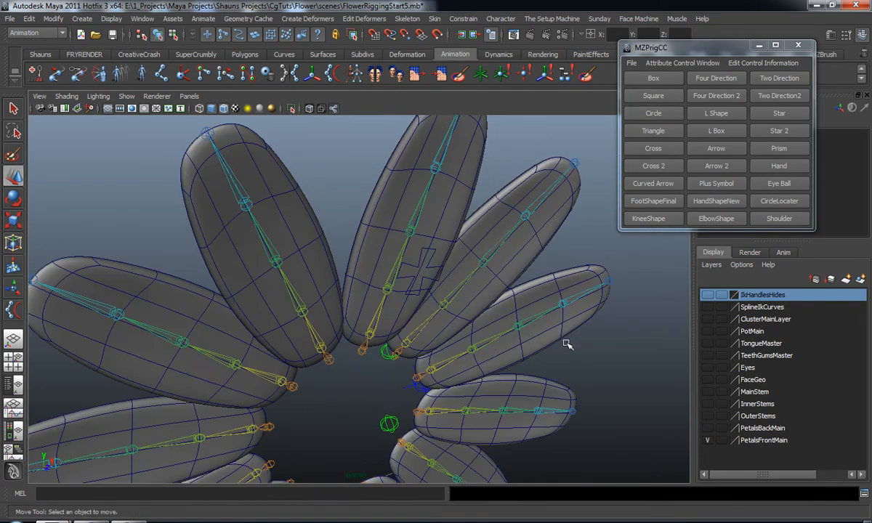
Step: Hide the polygons in the perspective view, leaving the joint chains and curves displayed
{"action": "left_click", "coordinate": [135, 99]}
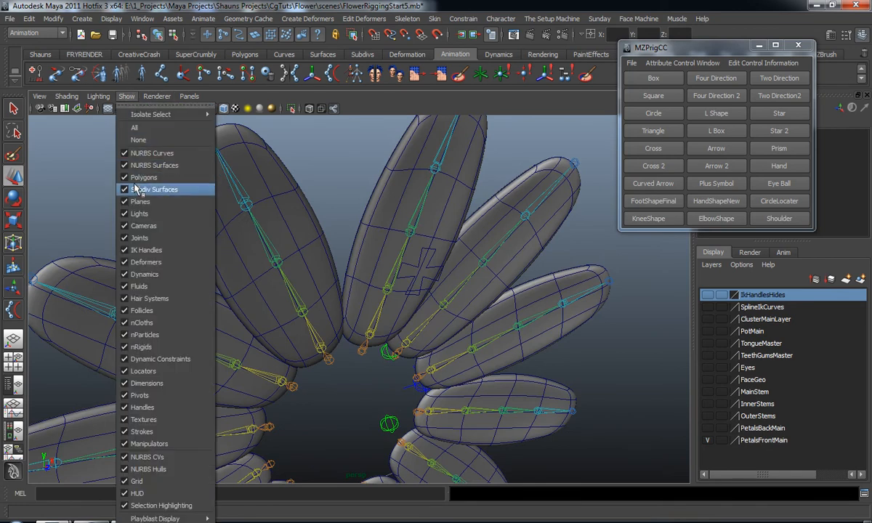
{"action": "left_click", "coordinate": [138, 180]}
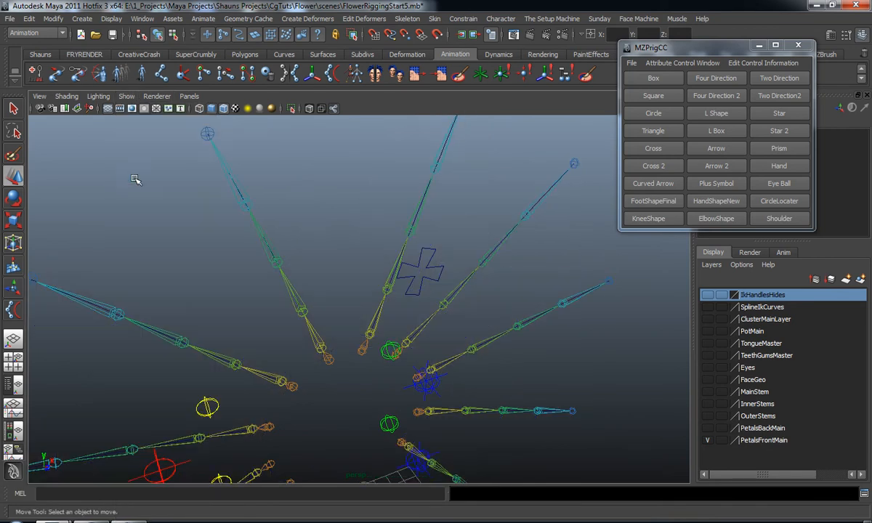
{"action": "right_click_drag", "start_coordinate": [383, 255], "coordinate": [298, 282], "text": "alt"}
Step: Apply Cluster Curve to the spline curve of the petal with the cc_FP1 control, using the Surfaces menu set
{"action": "left_click", "coordinate": [327, 298]}
{"action": "left_click_drag", "start_coordinate": [305, 206], "coordinate": [316, 299], "text": "alt"}
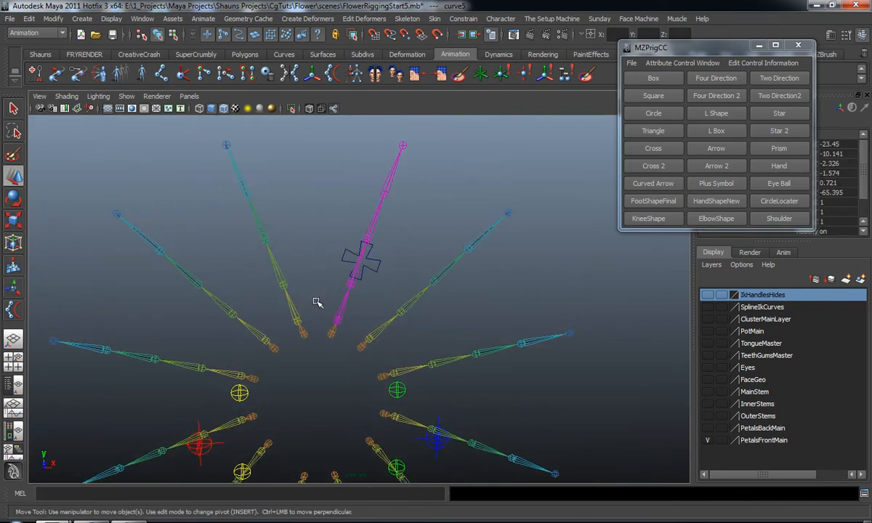
{"action": "key", "text": "F4"}
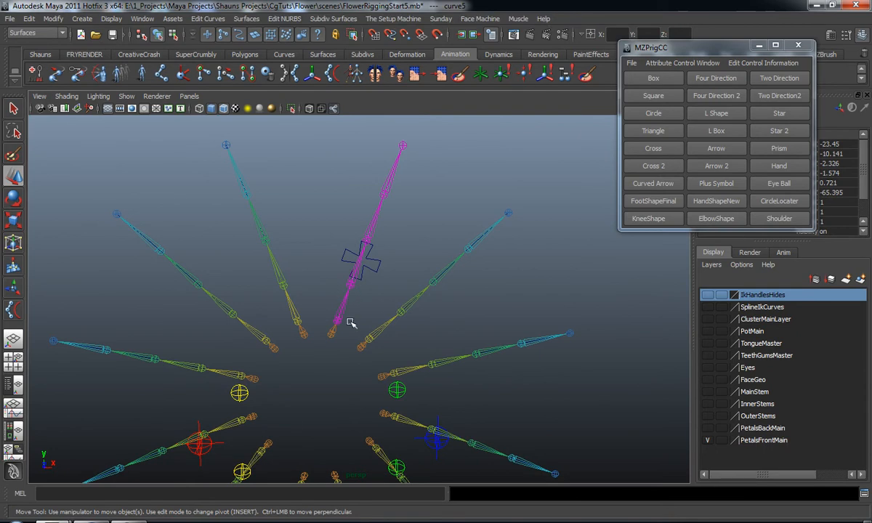
{"action": "scroll", "coordinate": [348, 315], "scroll_direction": "up", "scroll_amount": 5}
{"action": "scroll", "coordinate": [367, 347], "scroll_direction": "down", "scroll_amount": 10}
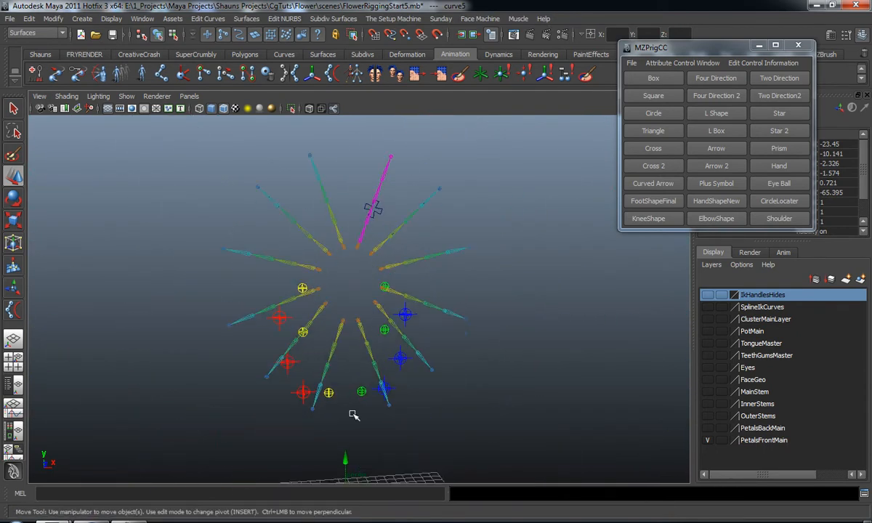
{"action": "scroll", "coordinate": [379, 366], "scroll_direction": "up", "scroll_amount": 6}
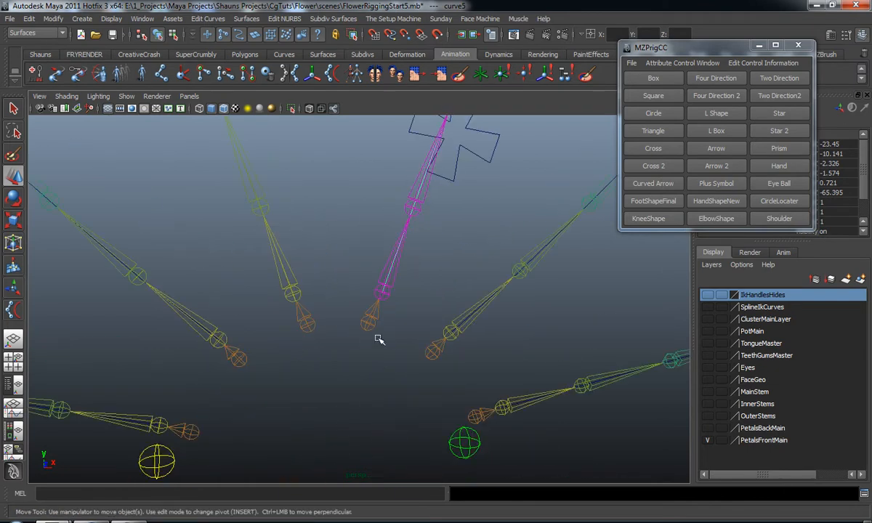
{"action": "left_click", "coordinate": [208, 18]}
{"action": "mouse_move", "coordinate": [280, 313]}
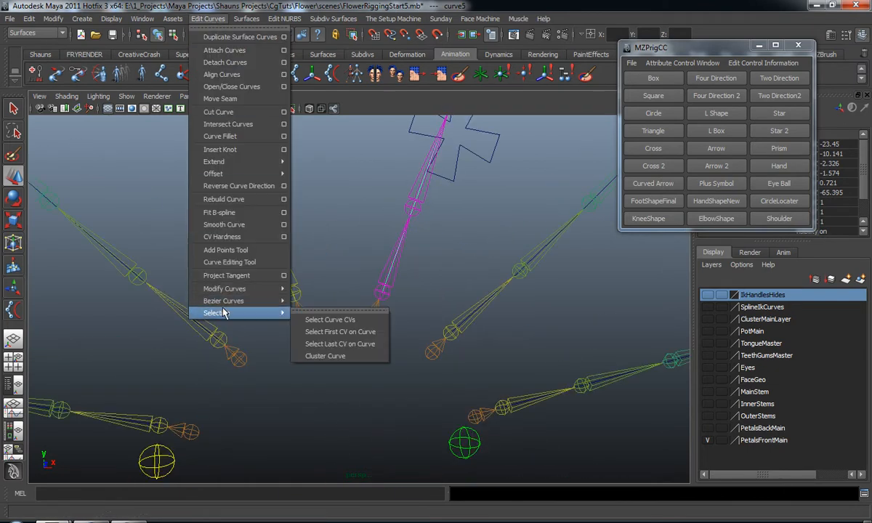
{"action": "left_click", "coordinate": [352, 357]}
Step: Apply Cluster Curve to the spline curve of the next petal clockwise from the cc_FP1 petal
{"action": "left_click_drag", "start_coordinate": [360, 292], "coordinate": [298, 325], "text": "alt"}
{"action": "left_click_drag", "start_coordinate": [367, 220], "coordinate": [370, 293], "text": "alt"}
{"action": "scroll", "coordinate": [352, 282], "scroll_direction": "up", "scroll_amount": 4}
{"action": "scroll", "coordinate": [352, 281], "scroll_direction": "down", "scroll_amount": 5}
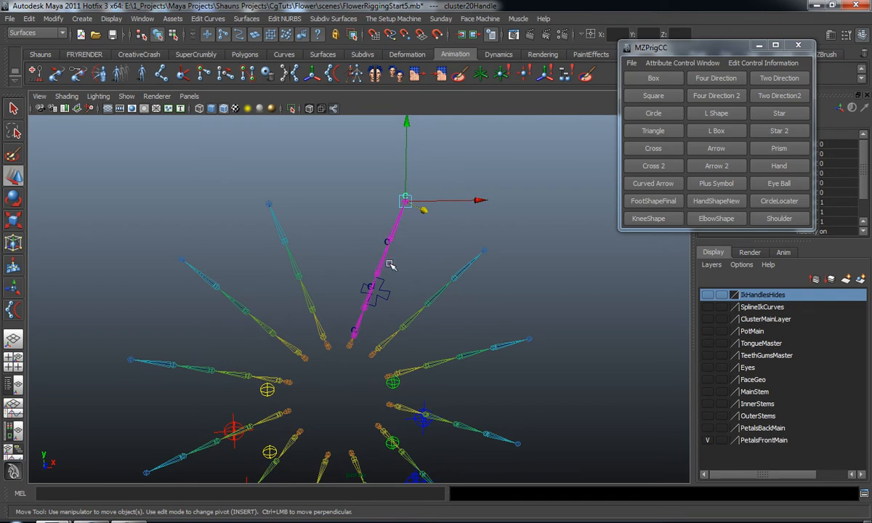
{"action": "left_click", "coordinate": [397, 292]}
{"action": "scroll", "coordinate": [396, 283], "scroll_direction": "up", "scroll_amount": 3}
{"action": "scroll", "coordinate": [387, 266], "scroll_direction": "up", "scroll_amount": 10}
{"action": "scroll", "coordinate": [348, 307], "scroll_direction": "up", "scroll_amount": 8}
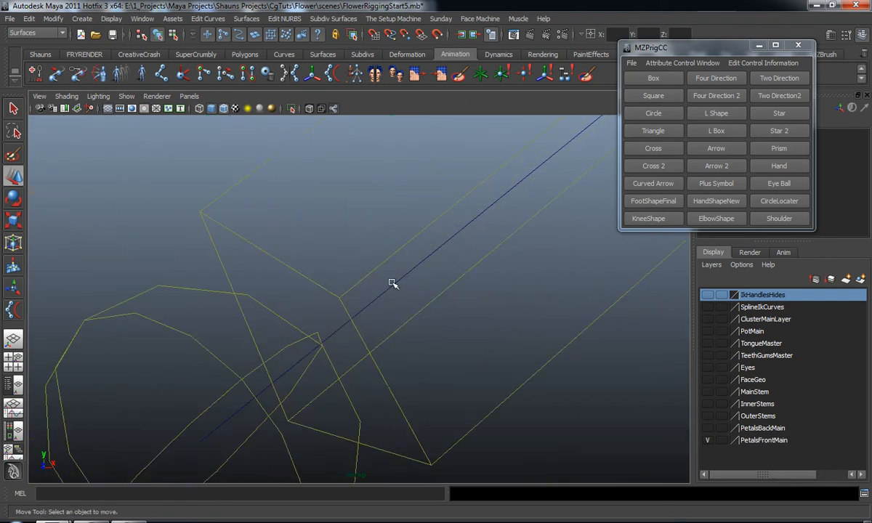
{"action": "left_click", "coordinate": [392, 283]}
{"action": "scroll", "coordinate": [393, 298], "scroll_direction": "down", "scroll_amount": 10}
{"action": "scroll", "coordinate": [388, 252], "scroll_direction": "up", "scroll_amount": 8}
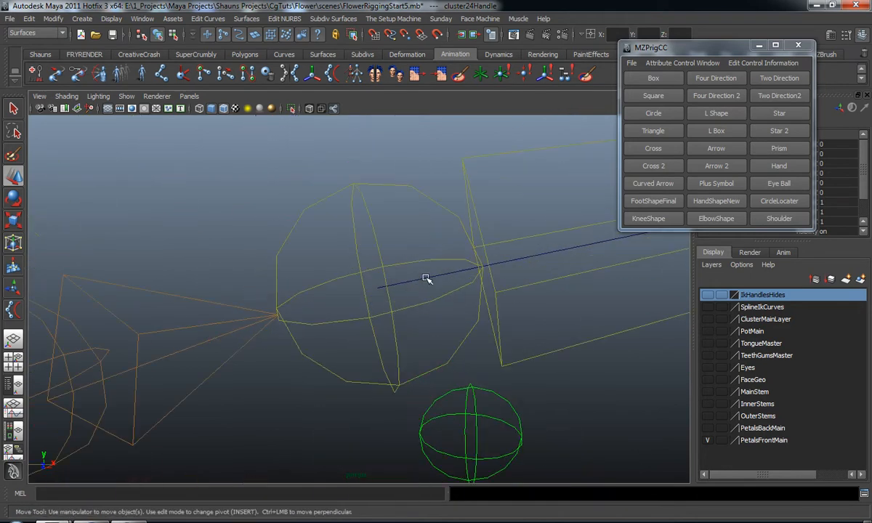
Step: Apply Cluster Curve to the spline curve of the third petal clockwise, the upper of the two side petals
{"action": "left_click", "coordinate": [427, 280]}
{"action": "key", "text": "g"}
{"action": "scroll", "coordinate": [407, 313], "scroll_direction": "down", "scroll_amount": 8}
{"action": "middle_click_drag", "start_coordinate": [399, 322], "coordinate": [398, 210], "text": "alt"}
{"action": "scroll", "coordinate": [396, 247], "scroll_direction": "up", "scroll_amount": 7}
{"action": "middle_click_drag", "start_coordinate": [396, 258], "coordinate": [375, 292], "text": "alt"}
{"action": "right_click_drag", "start_coordinate": [375, 293], "coordinate": [404, 304], "text": "alt"}
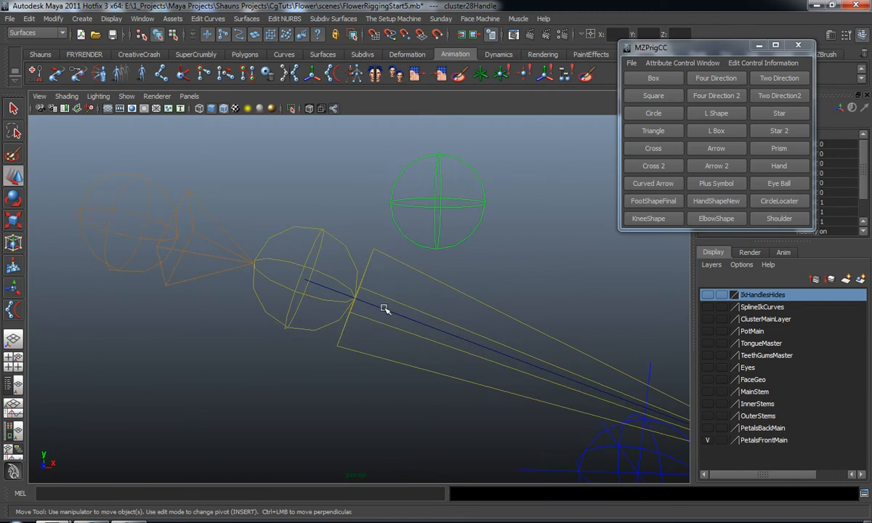
Step: Apply Cluster Curve to the spline curves of the fourth and fifth petals clockwise, on the flower's lower right
{"action": "left_click", "coordinate": [384, 309]}
{"action": "key", "text": "g"}
{"action": "scroll", "coordinate": [385, 308], "scroll_direction": "down", "scroll_amount": 8}
{"action": "middle_click_drag", "start_coordinate": [385, 308], "coordinate": [411, 257], "text": "alt"}
{"action": "scroll", "coordinate": [399, 294], "scroll_direction": "up", "scroll_amount": 4}
{"action": "scroll", "coordinate": [392, 304], "scroll_direction": "up", "scroll_amount": 10}
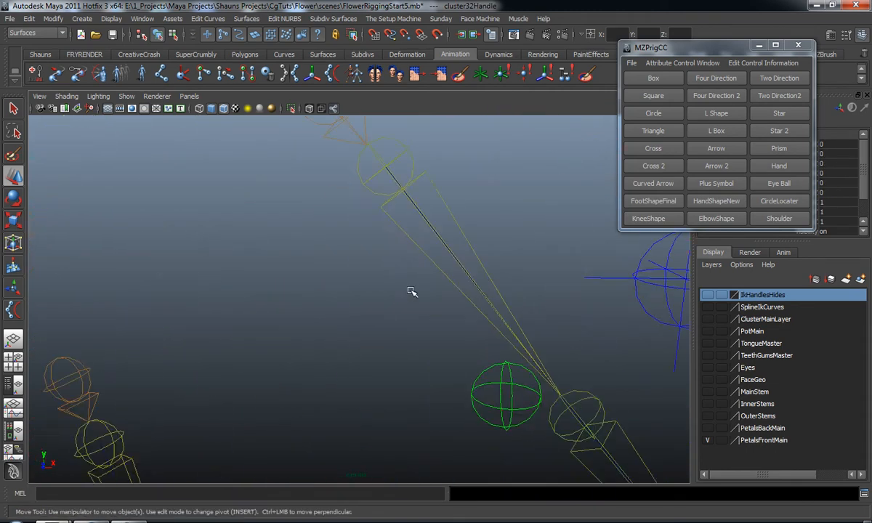
{"action": "left_click", "coordinate": [398, 258]}
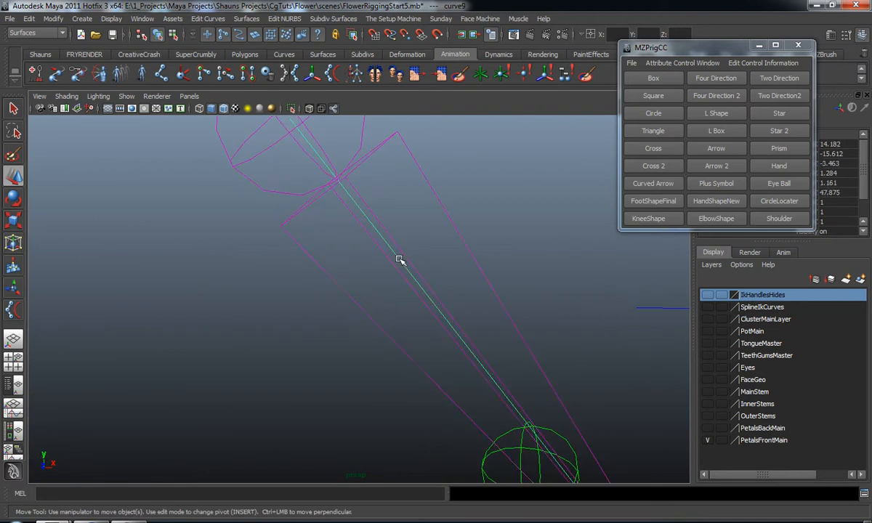
{"action": "key", "text": "g"}
{"action": "scroll", "coordinate": [392, 266], "scroll_direction": "down", "scroll_amount": 10}
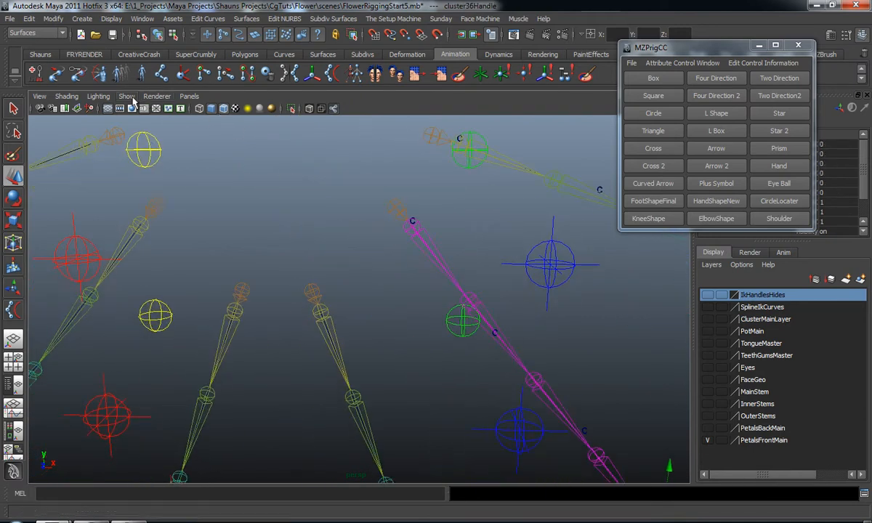
Step: Hide the joints in the perspective view so that only the curves and clusters remain displayed
{"action": "left_click", "coordinate": [127, 96]}
{"action": "left_click", "coordinate": [139, 238]}
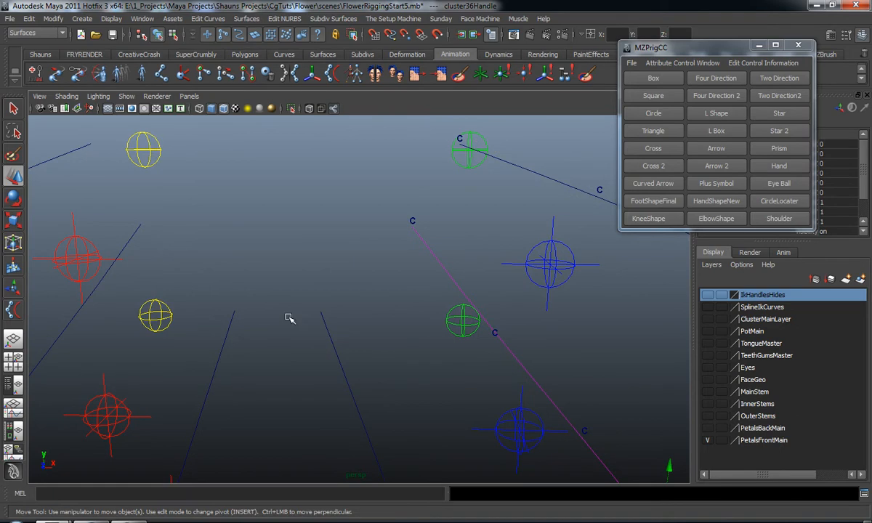
{"action": "scroll", "coordinate": [376, 278], "scroll_direction": "down", "scroll_amount": 5}
Step: Apply Cluster Curve to the spline curves of the two bottom petals and the two lower-left petals
{"action": "left_click", "coordinate": [366, 300]}
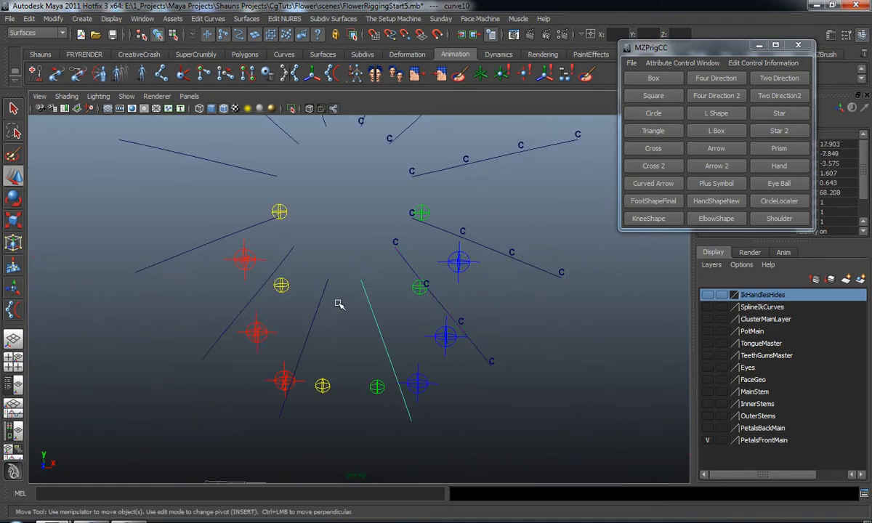
{"action": "key", "text": "g"}
{"action": "left_click", "coordinate": [320, 309]}
{"action": "key", "text": "g"}
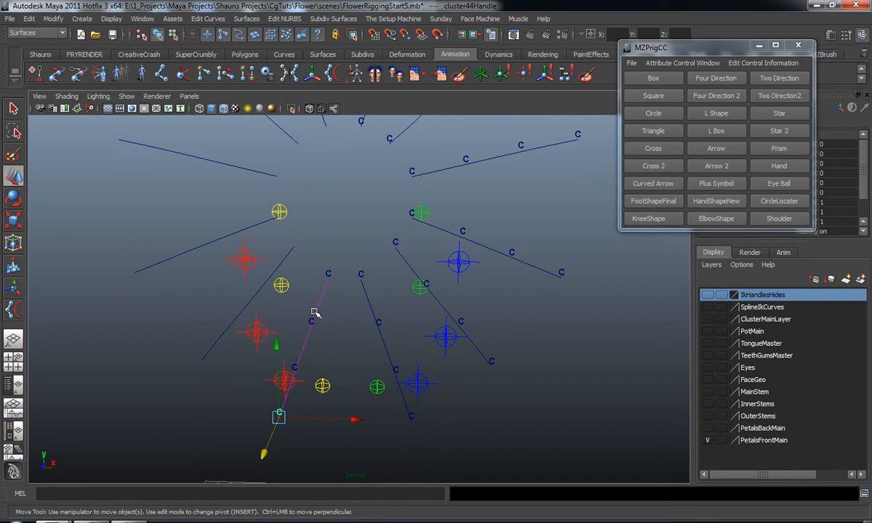
{"action": "left_click", "coordinate": [283, 259]}
{"action": "key", "text": "g"}
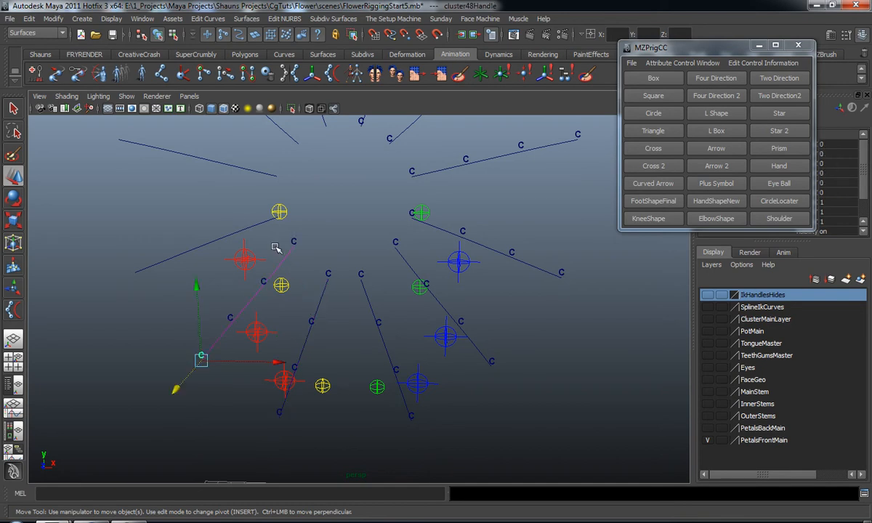
{"action": "left_click", "coordinate": [264, 223]}
{"action": "key", "text": "g"}
{"action": "middle_click_drag", "start_coordinate": [347, 195], "coordinate": [365, 278], "text": "alt"}
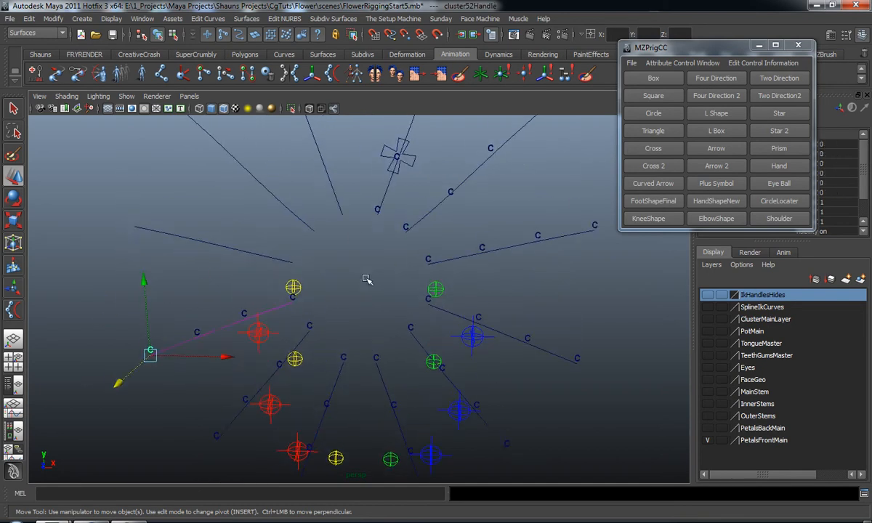
Step: Apply Cluster Curve to the spline curves of the three remaining upper-left petals
{"action": "left_click", "coordinate": [263, 256]}
{"action": "key", "text": "g"}
{"action": "left_click", "coordinate": [286, 208]}
{"action": "left_click", "coordinate": [334, 196]}
{"action": "key", "text": "g"}
Step: Select the cc_FP1 control and turn the display of polygons back on in the perspective view
{"action": "left_click_drag", "start_coordinate": [195, 288], "coordinate": [321, 288], "text": "alt"}
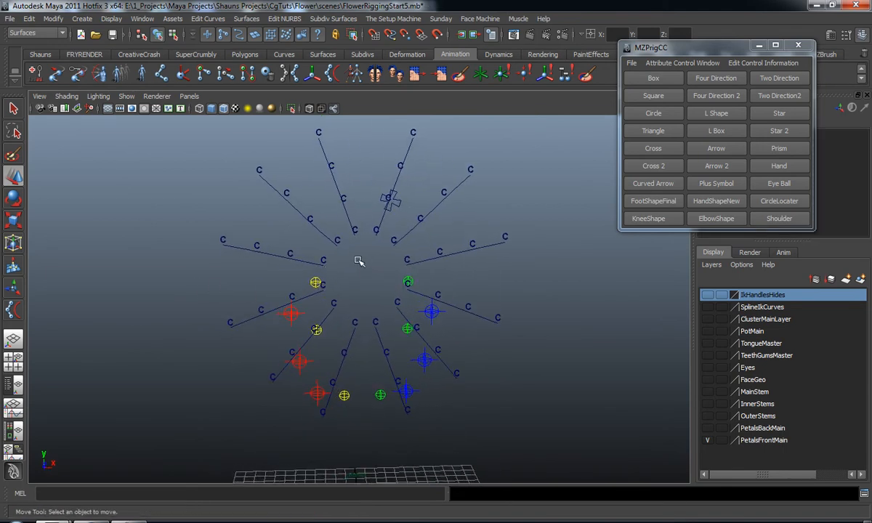
{"action": "left_click_drag", "start_coordinate": [359, 260], "coordinate": [343, 306], "text": "alt"}
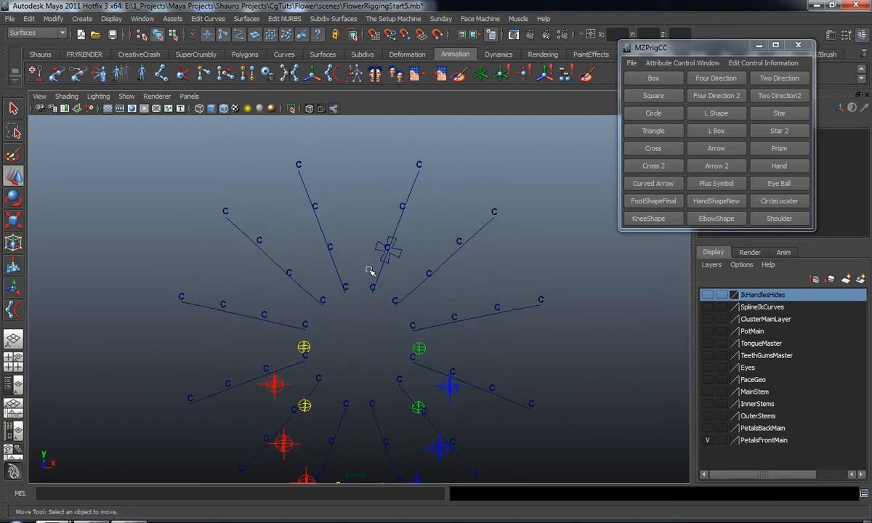
{"action": "left_click_drag", "start_coordinate": [384, 267], "coordinate": [413, 269], "text": "alt"}
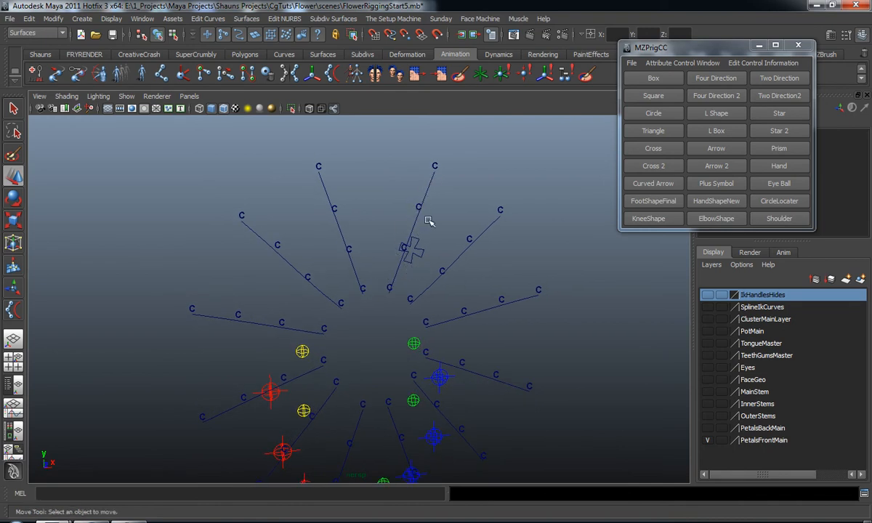
{"action": "left_click_drag", "start_coordinate": [418, 221], "coordinate": [403, 238], "text": "alt"}
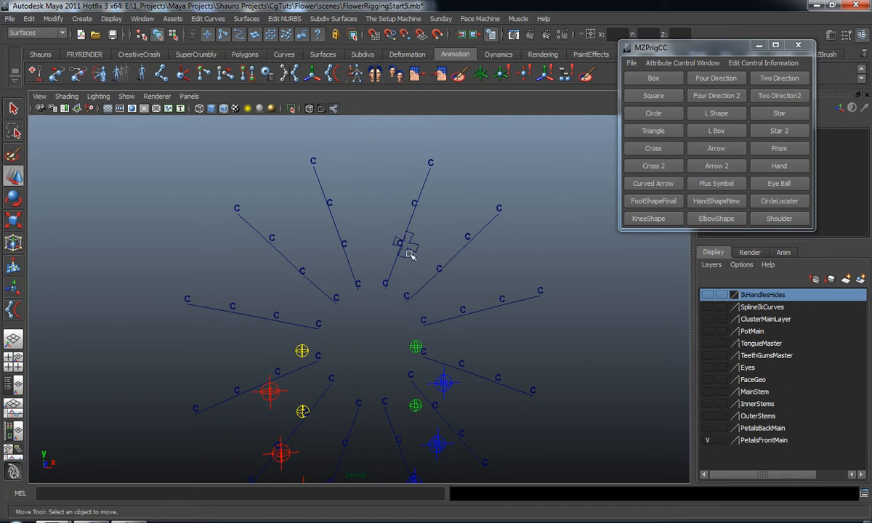
{"action": "left_click", "coordinate": [414, 251]}
{"action": "key", "text": "space"}
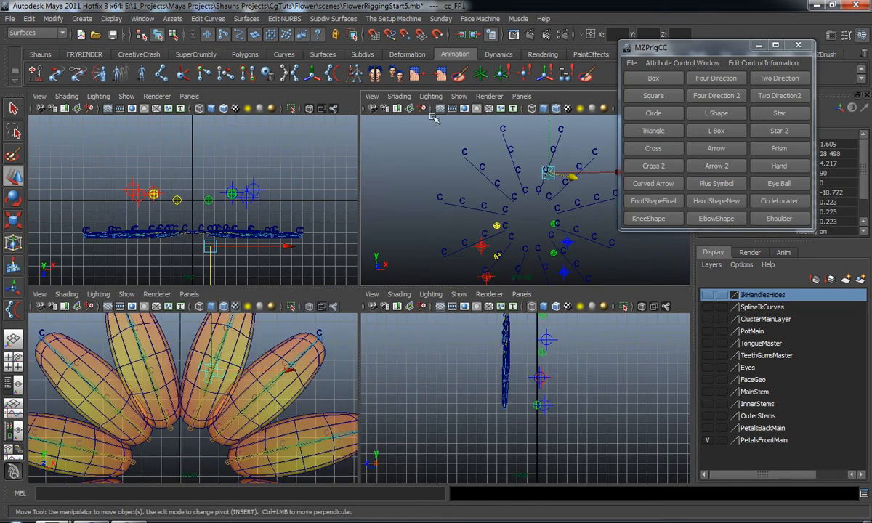
{"action": "left_click", "coordinate": [399, 96]}
{"action": "mouse_move", "coordinate": [429, 98]}
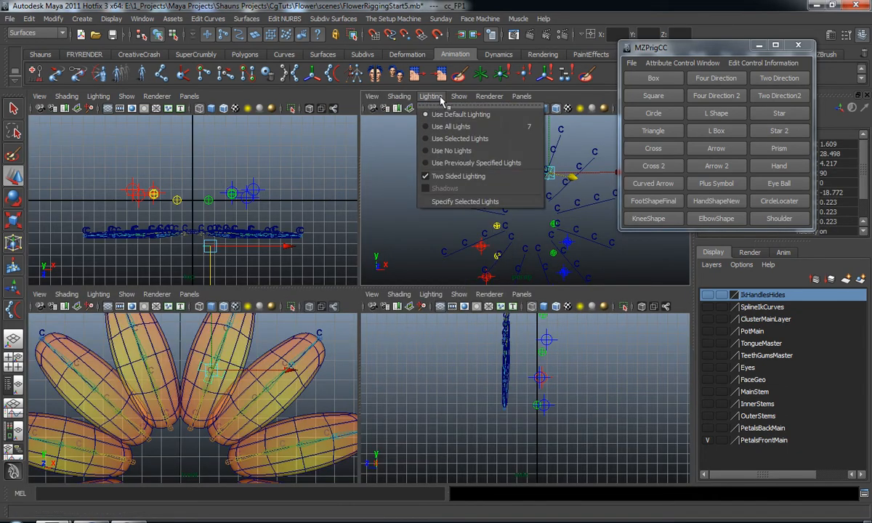
{"action": "mouse_move", "coordinate": [459, 97]}
{"action": "left_click", "coordinate": [471, 178]}
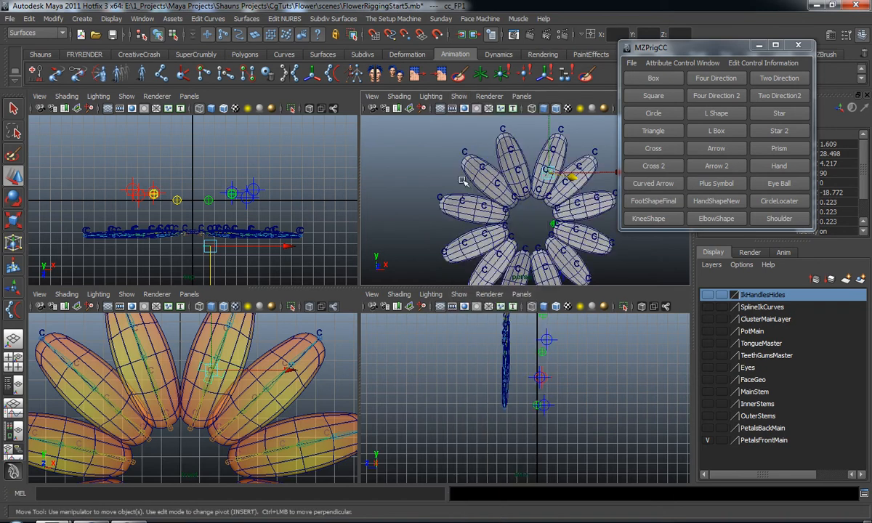
Step: In the front view, nudge the cc_FP1 control along X to about 1.659
{"action": "key", "text": "space"}
{"action": "scroll", "coordinate": [242, 363], "scroll_direction": "down", "scroll_amount": 3}
{"action": "middle_click_drag", "start_coordinate": [300, 341], "coordinate": [307, 370], "text": "alt"}
{"action": "scroll", "coordinate": [308, 369], "scroll_direction": "up", "scroll_amount": 3}
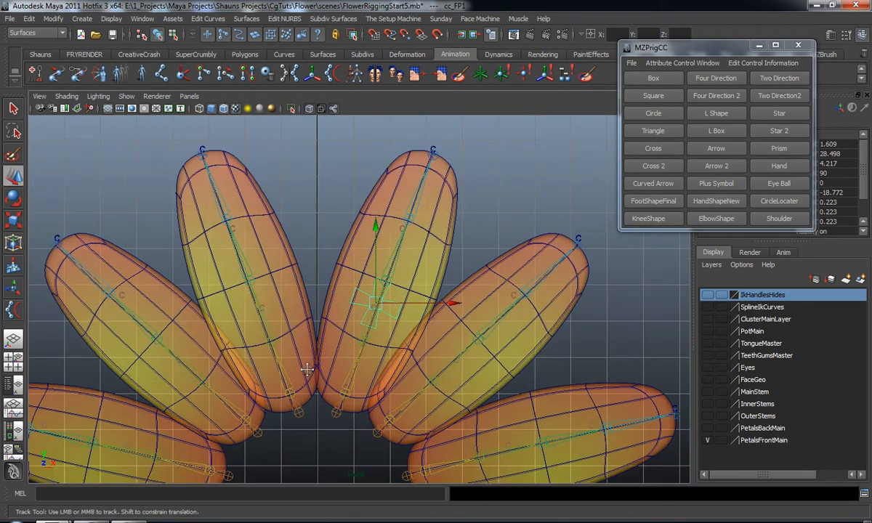
{"action": "left_click_drag", "start_coordinate": [452, 305], "coordinate": [456, 301]}
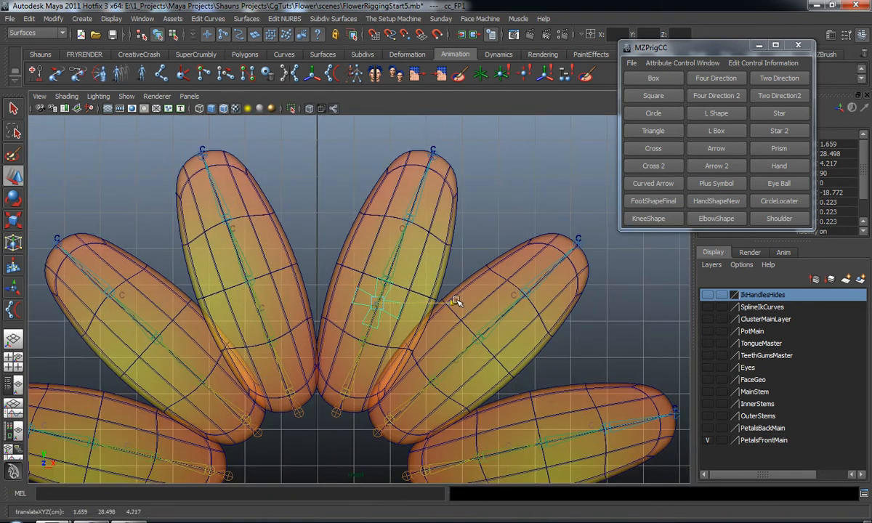
{"action": "left_click", "coordinate": [67, 96]}
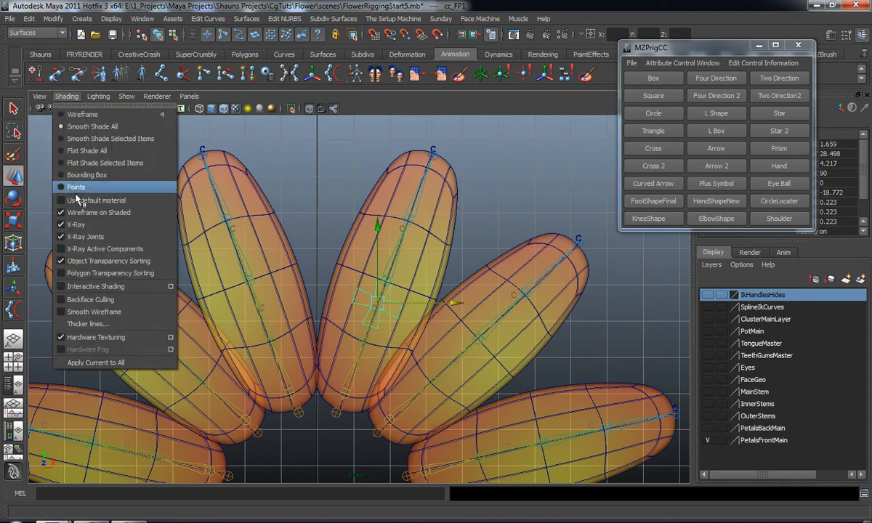
{"action": "left_click", "coordinate": [76, 225]}
{"action": "middle_click_drag", "start_coordinate": [304, 304], "coordinate": [298, 293], "text": "alt"}
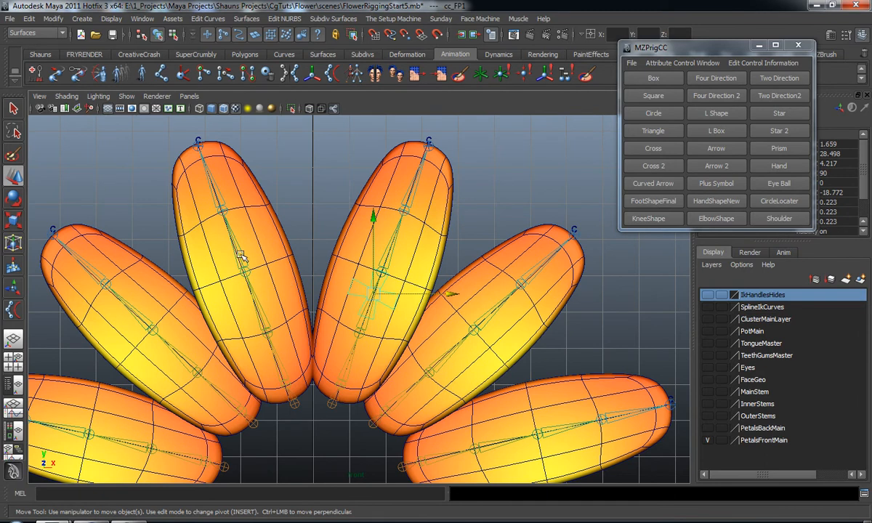
{"action": "left_click", "coordinate": [66, 96]}
{"action": "left_click", "coordinate": [77, 226]}
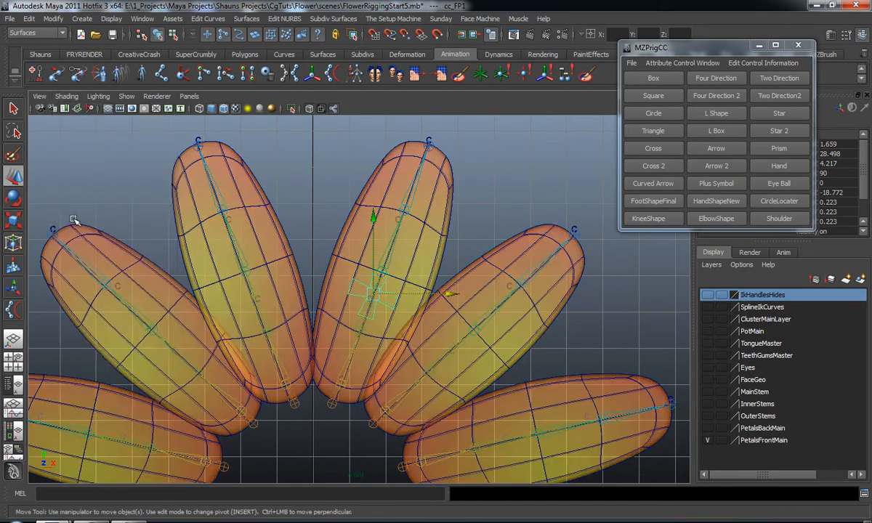
Step: Duplicate the cc_FP1 control and place the copy near the petal's upper cluster, at about X 2.454, Y 30.685
{"action": "scroll", "coordinate": [318, 296], "scroll_direction": "up", "scroll_amount": 5}
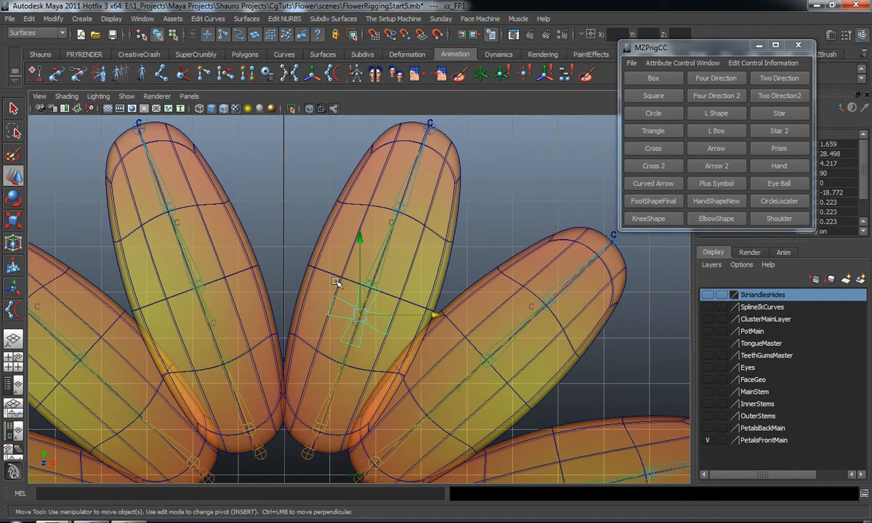
{"action": "left_click_drag", "start_coordinate": [729, 50], "coordinate": [870, 94]}
{"action": "middle_click_drag", "start_coordinate": [394, 245], "coordinate": [390, 272], "text": "alt"}
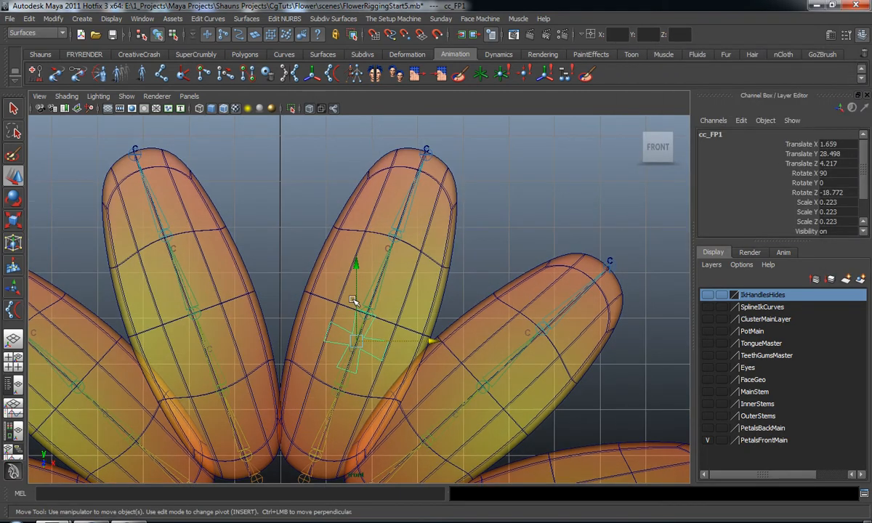
{"action": "left_click", "coordinate": [393, 241]}
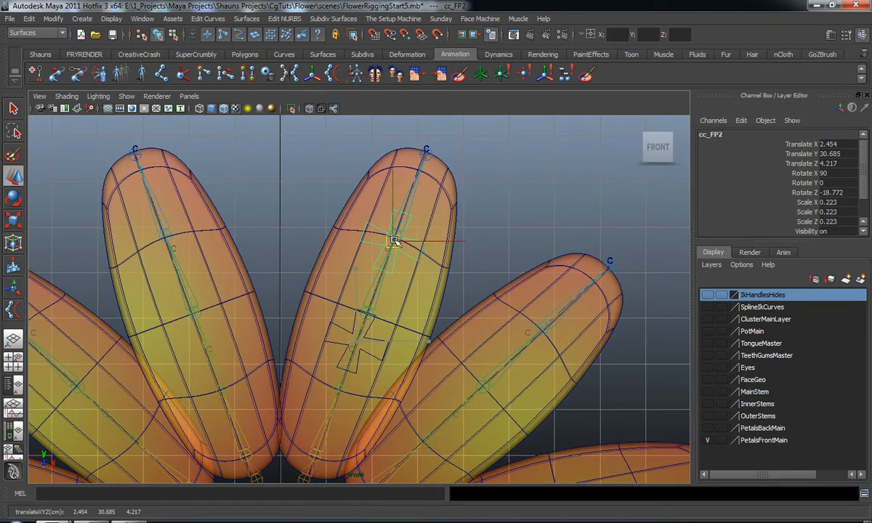
Step: Select both petal controls and scale them down uniformly to about 0.172
{"action": "left_click", "coordinate": [387, 351]}
{"action": "middle_click_drag", "start_coordinate": [390, 344], "coordinate": [378, 312], "text": "alt"}
{"action": "key", "text": "r"}
{"action": "left_click_drag", "start_coordinate": [367, 326], "coordinate": [331, 305]}
{"action": "middle_click_drag", "start_coordinate": [387, 288], "coordinate": [381, 320], "text": "alt"}
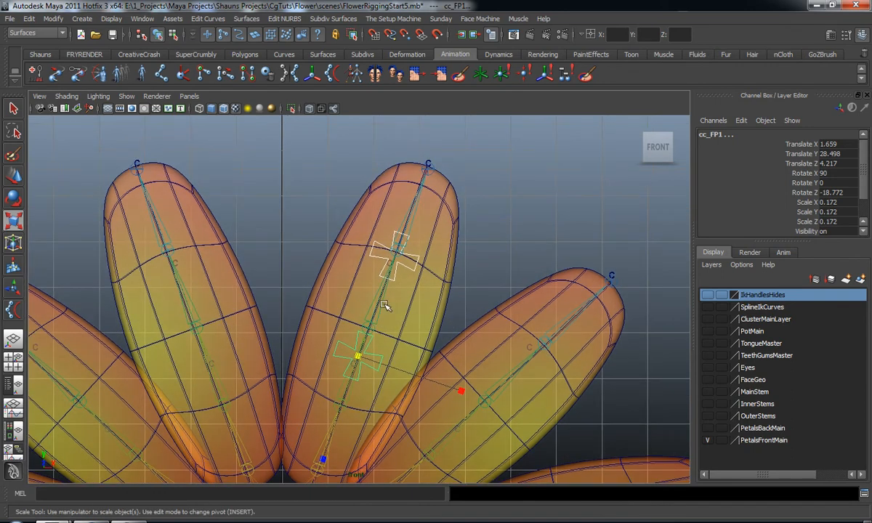
Step: Duplicate the upper control and move the copy onto the cluster at the tip of the same petal
{"action": "left_click", "coordinate": [409, 266]}
{"action": "left_click", "coordinate": [409, 266]}
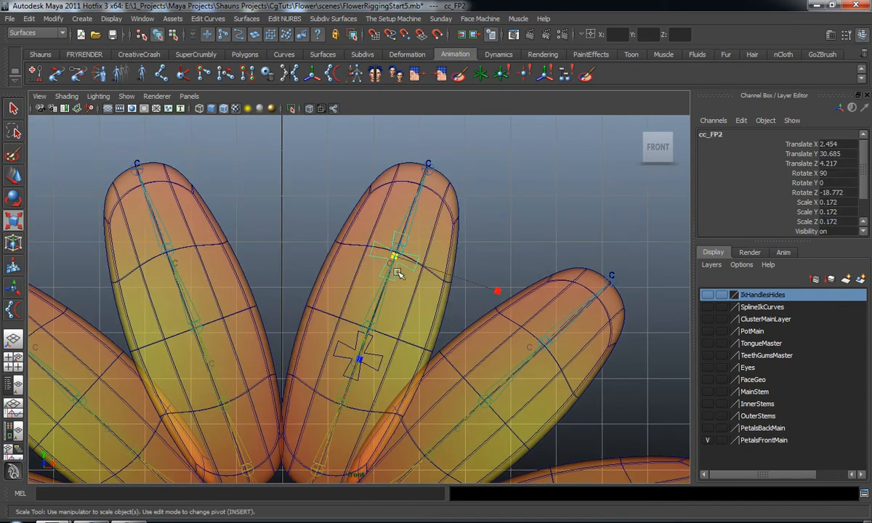
{"action": "key", "text": "ctrl+d"}
{"action": "key", "text": "w"}
{"action": "left_click_drag", "start_coordinate": [391, 254], "coordinate": [430, 166]}
Step: Select all three controls of the petal, freeze their transformations and clear their history
{"action": "scroll", "coordinate": [438, 284], "scroll_direction": "down", "scroll_amount": 3}
{"action": "middle_click_drag", "start_coordinate": [433, 302], "coordinate": [442, 255], "text": "alt"}
{"action": "left_click", "coordinate": [404, 229], "text": "shift"}
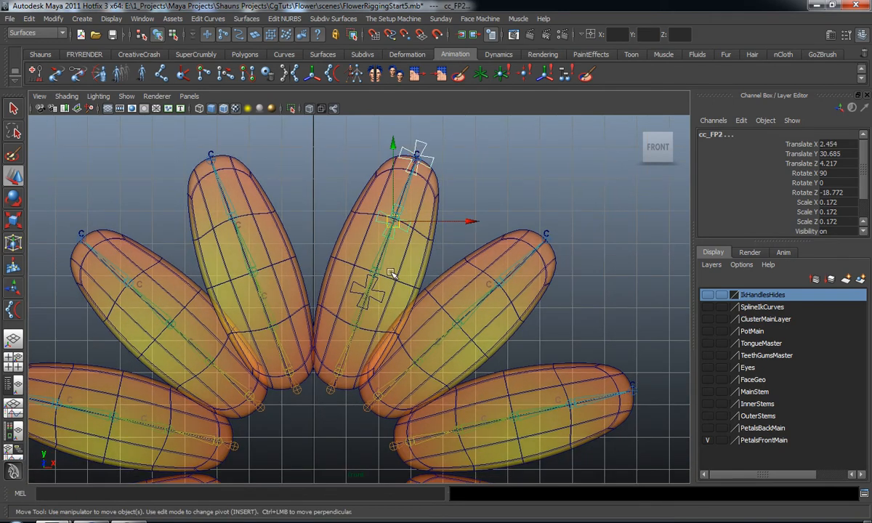
{"action": "left_click", "coordinate": [380, 294], "text": "shift"}
{"action": "scroll", "coordinate": [383, 305], "scroll_direction": "down", "scroll_amount": 2}
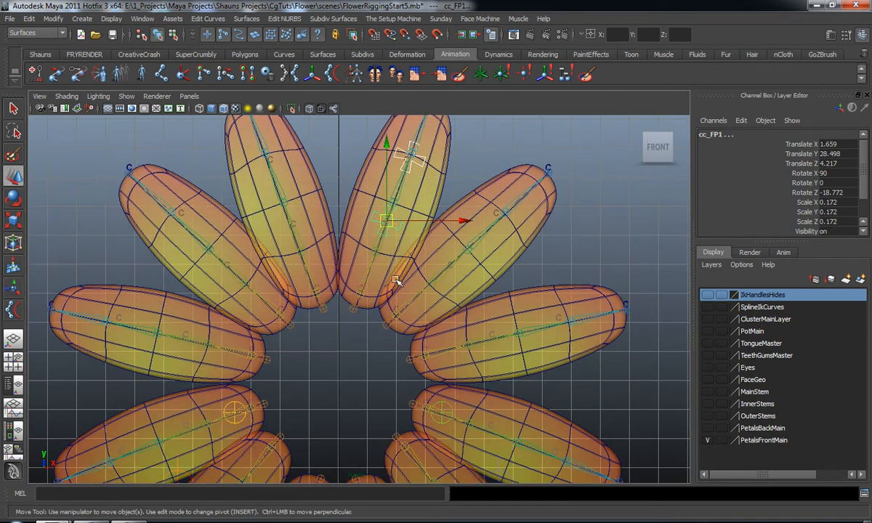
{"action": "left_click", "coordinate": [40, 55]}
{"action": "left_click", "coordinate": [205, 74]}
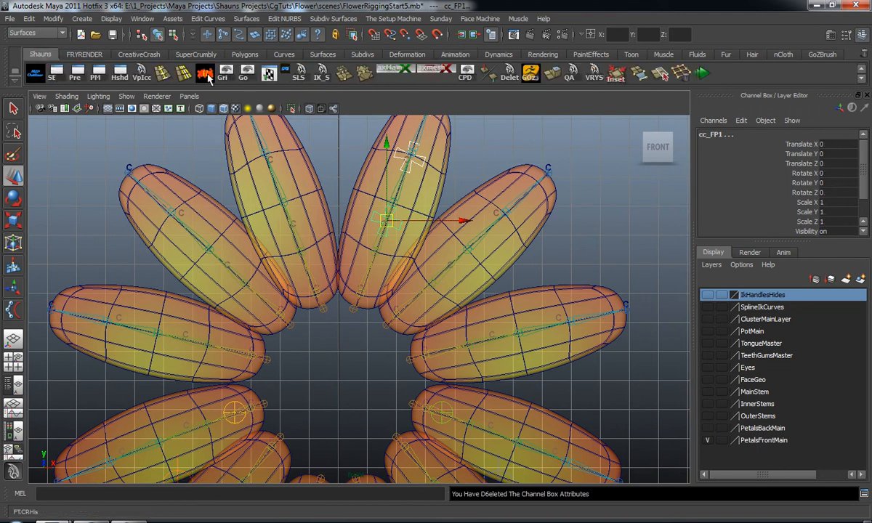
Step: Group the three petal controls, then freeze the group's transformations and clear its history
{"action": "scroll", "coordinate": [375, 231], "scroll_direction": "down", "scroll_amount": 1}
{"action": "middle_click_drag", "start_coordinate": [375, 239], "coordinate": [389, 291], "text": "alt"}
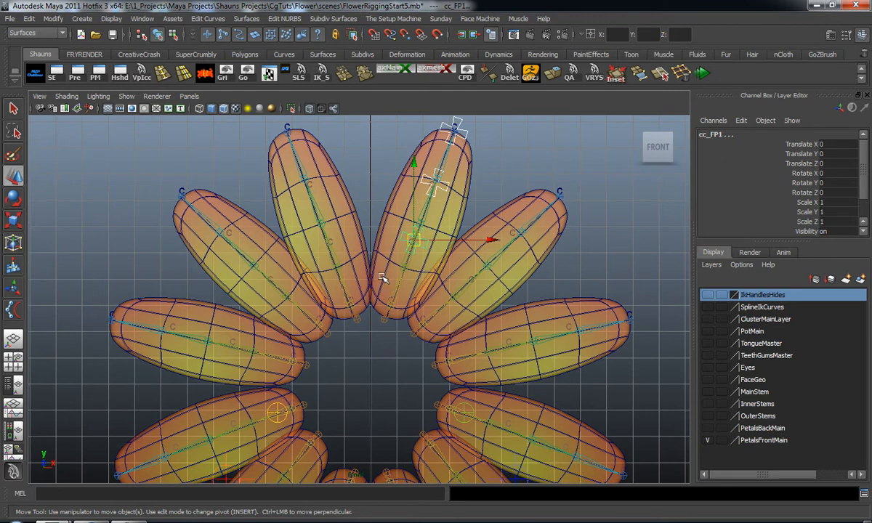
{"action": "key", "text": "ctrl+g"}
{"action": "middle_click_drag", "start_coordinate": [385, 299], "coordinate": [386, 299], "text": "alt"}
{"action": "left_click", "coordinate": [207, 73]}
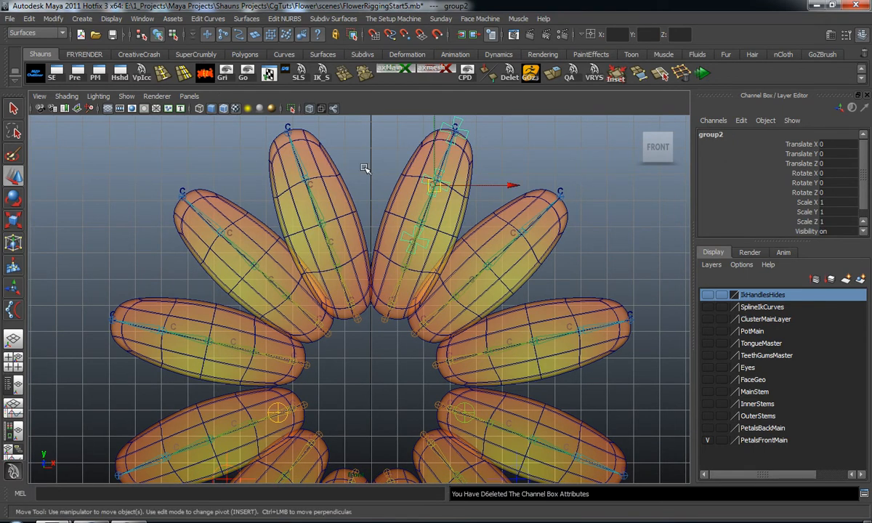
Step: Move the control group's pivot to the centre of the flower, snapping it to the grid
{"action": "scroll", "coordinate": [417, 255], "scroll_direction": "down", "scroll_amount": 4}
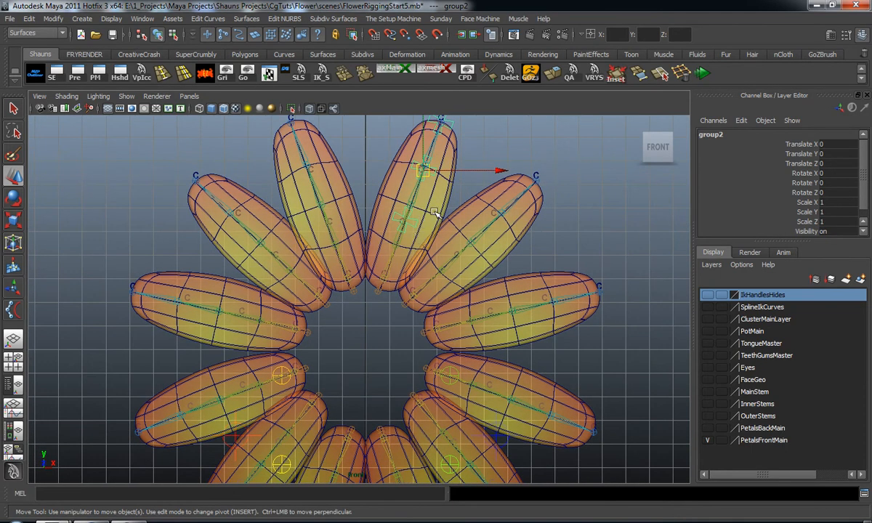
{"action": "middle_click_drag", "start_coordinate": [426, 217], "coordinate": [420, 232], "text": "alt"}
{"action": "key", "text": "Insert"}
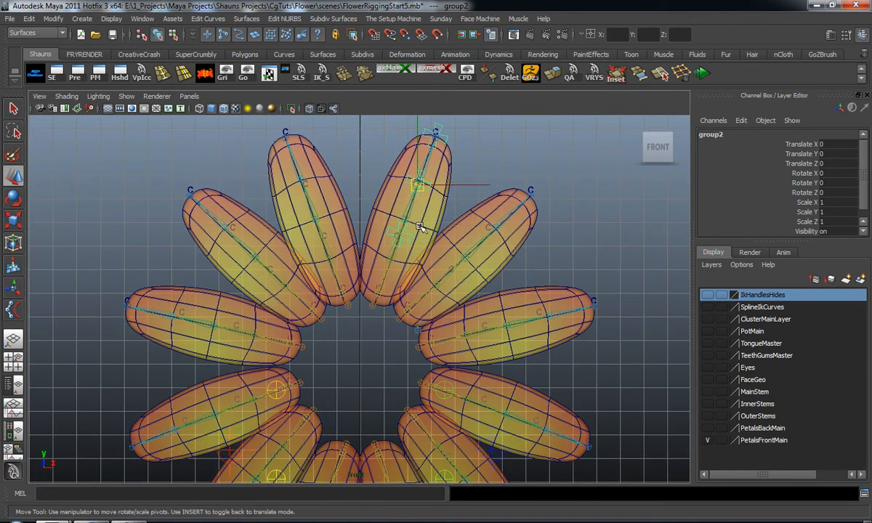
{"action": "left_click_drag", "start_coordinate": [417, 179], "coordinate": [362, 365]}
{"action": "key", "text": "x"}
{"action": "left_click_drag", "start_coordinate": [398, 320], "coordinate": [361, 368]}
{"action": "scroll", "coordinate": [382, 341], "scroll_direction": "down", "scroll_amount": 1}
{"action": "middle_click_drag", "start_coordinate": [387, 334], "coordinate": [394, 318], "text": "alt"}
{"action": "key", "text": "Insert"}
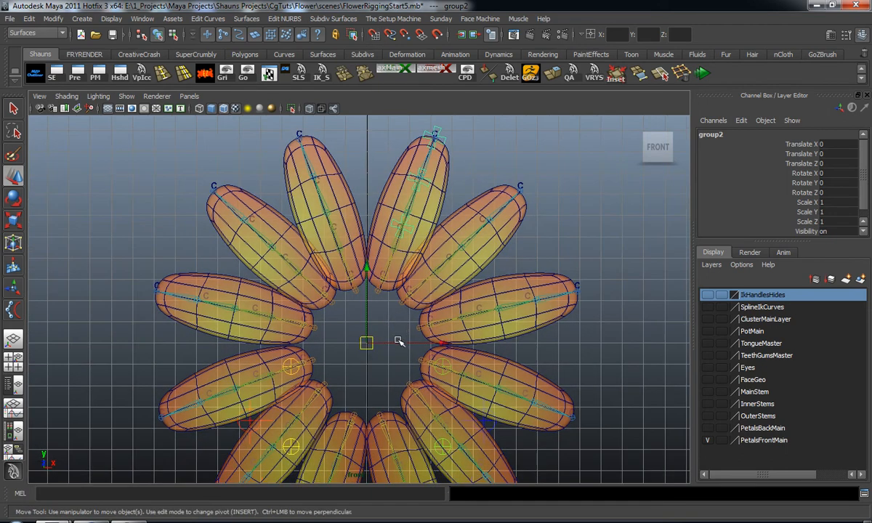
Step: Duplicate the control group, rotate the copy to about -26.778 in Z over the next petal clockwise, and freeze its transformations
{"action": "key", "text": "e"}
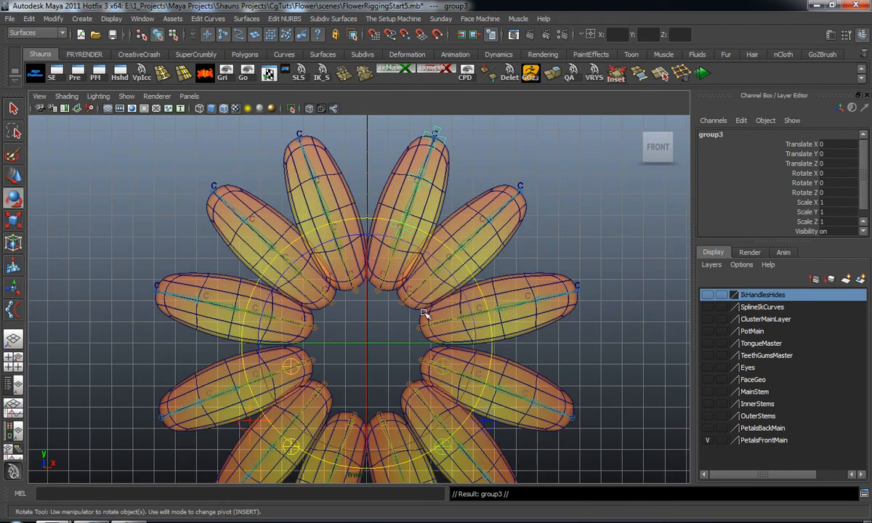
{"action": "left_click_drag", "start_coordinate": [461, 263], "coordinate": [490, 316]}
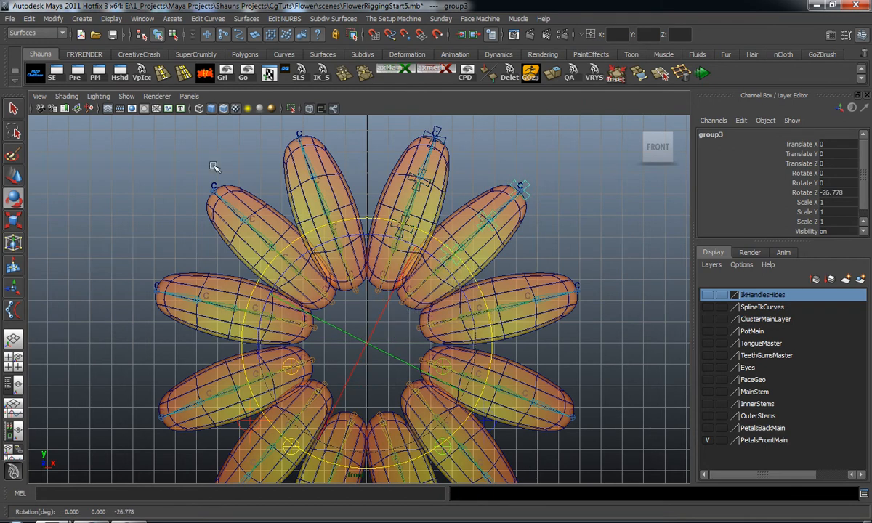
{"action": "left_click", "coordinate": [205, 74]}
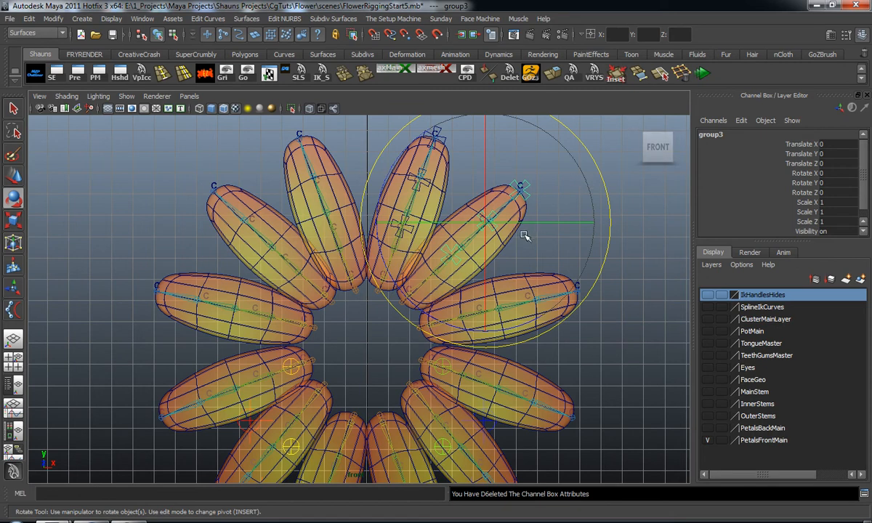
Step: Snap the copied group's pivot back to the flower's centre on the grid, at X 0, Y 23
{"action": "key", "text": "w"}
{"action": "key", "text": "Insert"}
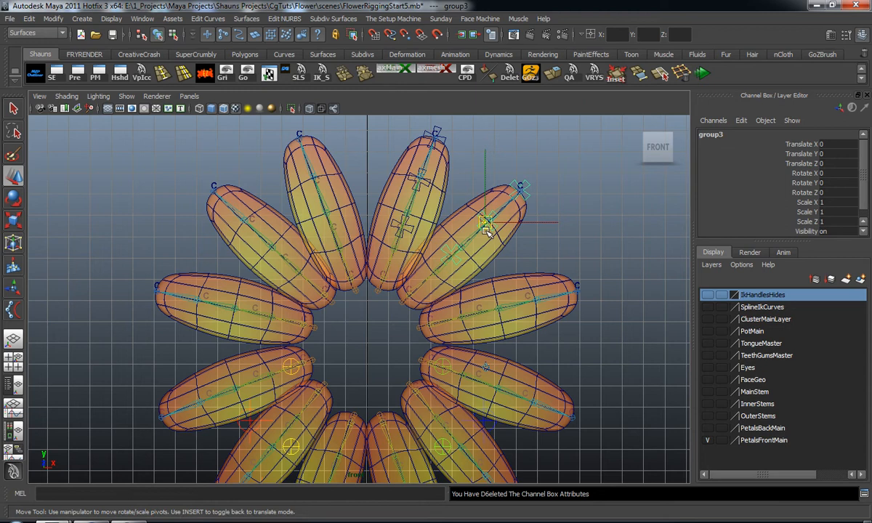
{"action": "left_click_drag", "start_coordinate": [486, 230], "coordinate": [376, 346]}
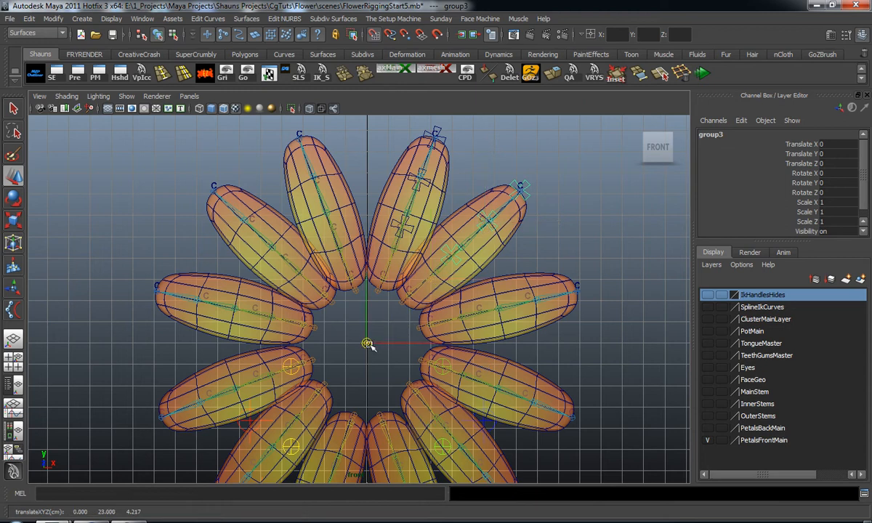
Step: Duplicate the group twice, rotating the copies over the next two petals clockwise, the second to about -65.401 in Z
{"action": "key", "text": "ctrl+g"}
{"action": "key", "text": "e"}
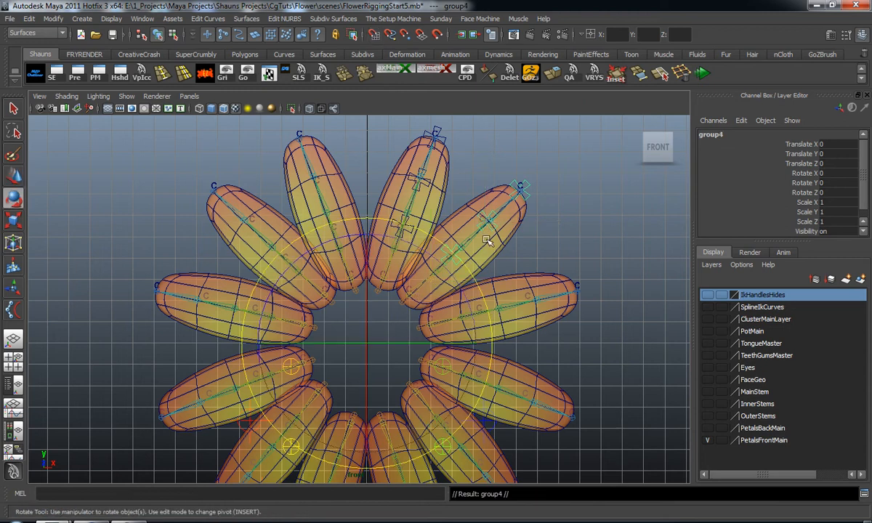
{"action": "left_click_drag", "start_coordinate": [467, 257], "coordinate": [479, 339]}
{"action": "key", "text": "ctrl+g"}
{"action": "middle_click_drag", "start_coordinate": [553, 335], "coordinate": [613, 255], "text": "alt"}
Step: Duplicate the control group again and rotate the copy to about -93.989 in Z over the fifth petal clockwise
{"action": "key", "text": "ctrl+d"}
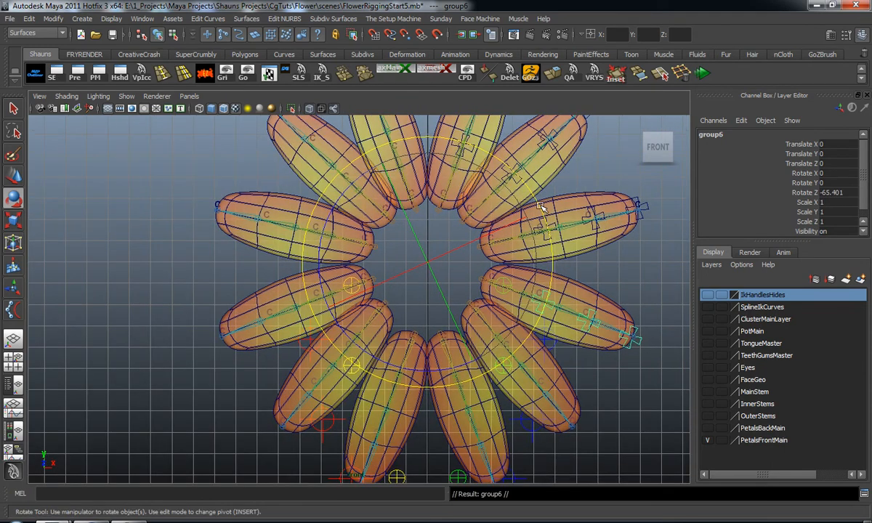
{"action": "left_click_drag", "start_coordinate": [542, 207], "coordinate": [542, 268]}
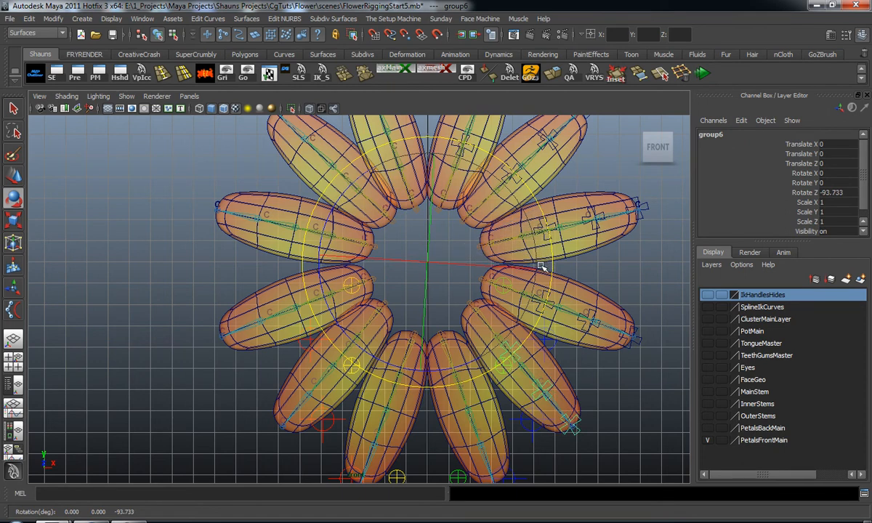
{"action": "left_click_drag", "start_coordinate": [544, 220], "coordinate": [576, 208]}
Step: Examine in the perspective view how the copied controls line up with the petals
{"action": "key", "text": "space"}
{"action": "key", "text": "space"}
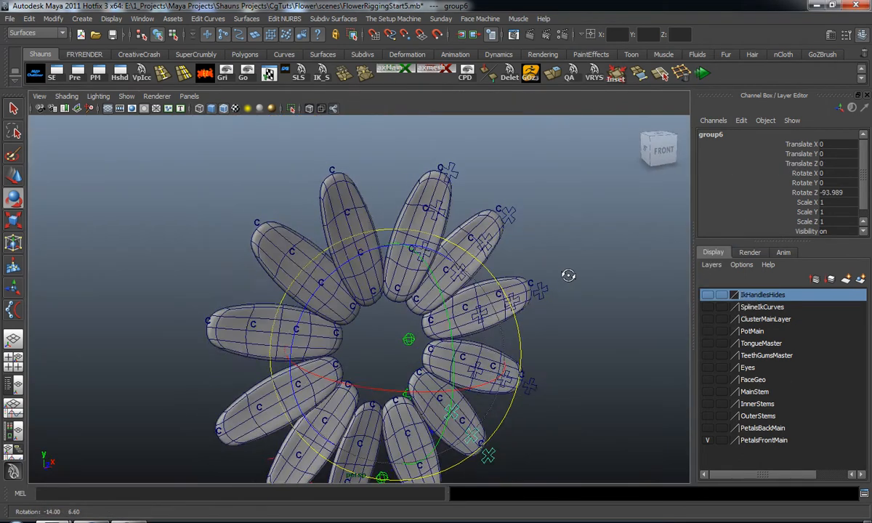
{"action": "left_click_drag", "start_coordinate": [572, 318], "coordinate": [489, 290], "text": "alt"}
{"action": "scroll", "coordinate": [487, 282], "scroll_direction": "down", "scroll_amount": 5}
{"action": "middle_click_drag", "start_coordinate": [489, 290], "coordinate": [504, 307], "text": "alt"}
{"action": "scroll", "coordinate": [504, 308], "scroll_direction": "up", "scroll_amount": 2}
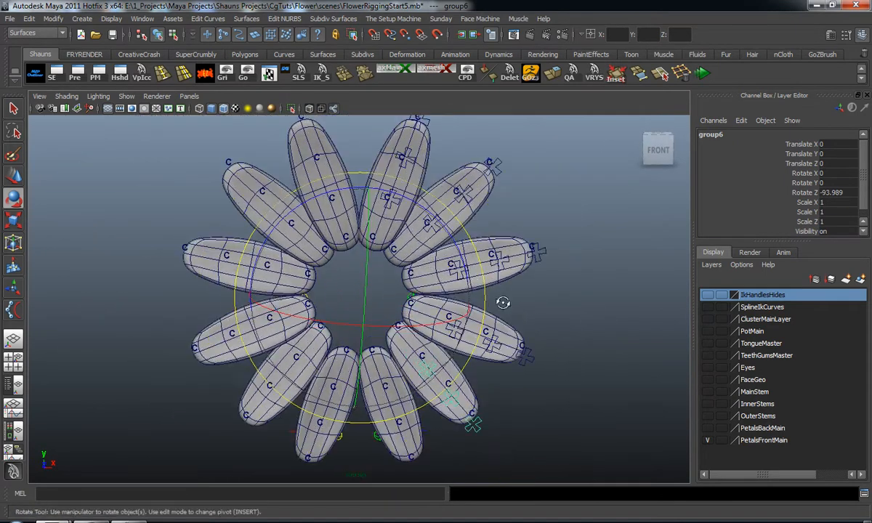
{"action": "key", "text": "space"}
{"action": "key", "text": "space"}
Step: Duplicate the control group twice, rotating the copies to about -120.699 and -151.305 in Z over the two bottom petals
{"action": "mouse_move", "coordinate": [308, 339]}
{"action": "middle_mouse_down", "text": "alt"}
{"action": "mouse_move", "coordinate": [309, 353]}
{"action": "mouse_move", "coordinate": [292, 334]}
{"action": "middle_mouse_up", "text": "alt"}
{"action": "key", "text": "ctrl+d"}
{"action": "left_click_drag", "start_coordinate": [524, 204], "coordinate": [506, 260]}
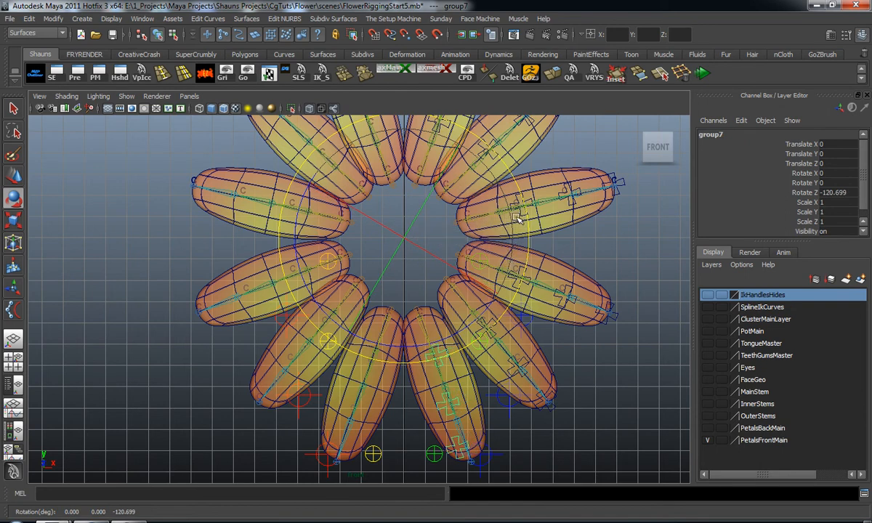
{"action": "key", "text": "ctrl+d"}
{"action": "left_click_drag", "start_coordinate": [523, 207], "coordinate": [503, 267]}
Step: Duplicate the control group twice more, rotating the copies over the two lower-left petals, the second to about 153.878 in Z
{"action": "key", "text": "ctrl+d"}
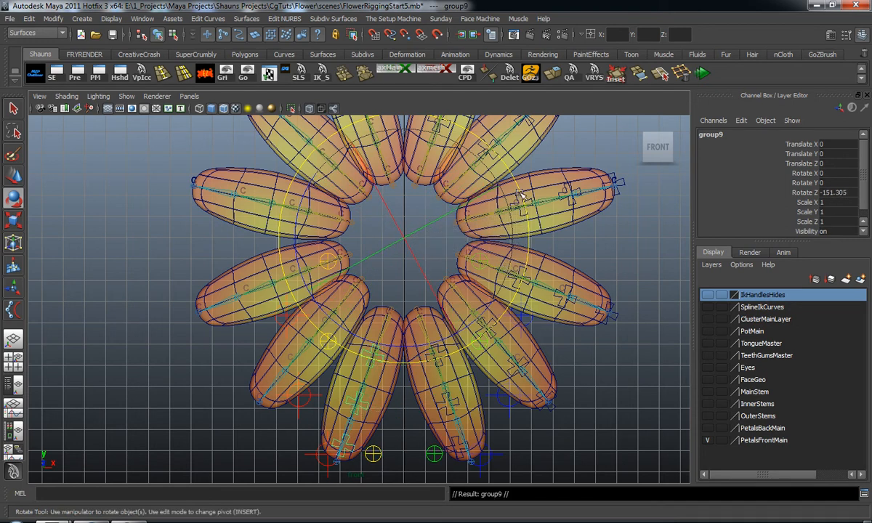
{"action": "left_click_drag", "start_coordinate": [520, 202], "coordinate": [520, 240]}
{"action": "key", "text": "ctrl+d"}
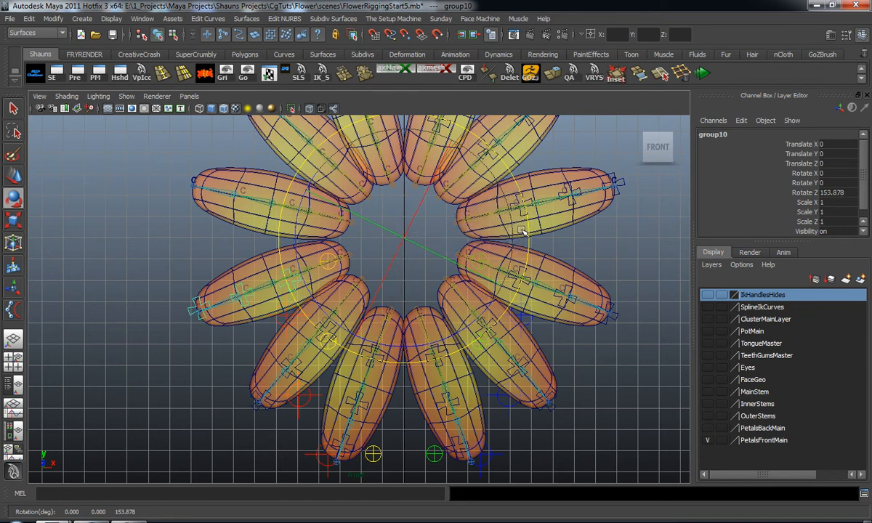
Step: Add two further copies of the control group over the next two left petals, rotated to about 120.991 and 89.904 in Z
{"action": "middle_click_drag", "start_coordinate": [520, 240], "coordinate": [522, 304], "text": "alt"}
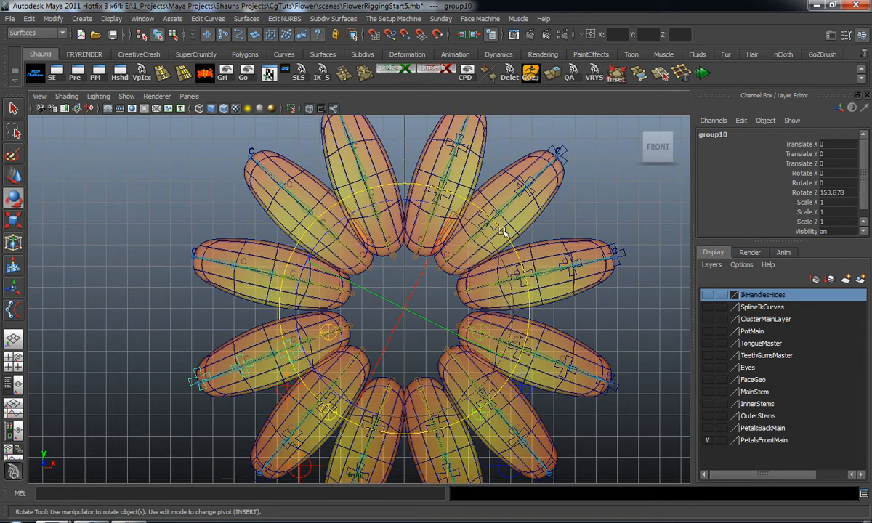
{"action": "left_click_drag", "start_coordinate": [501, 231], "coordinate": [514, 299]}
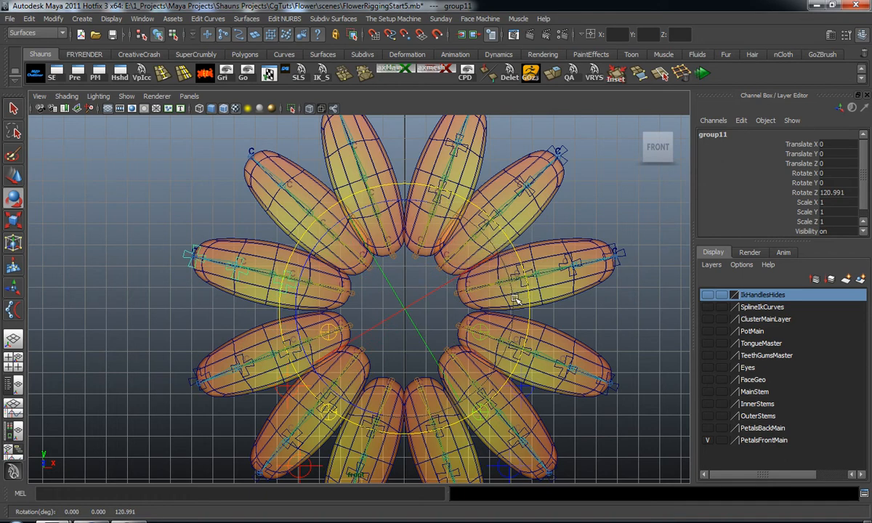
{"action": "left_click", "coordinate": [506, 238]}
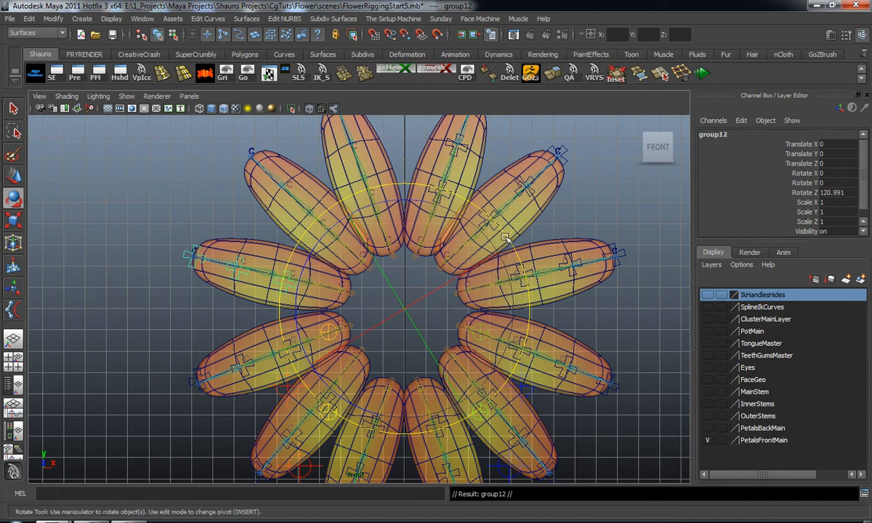
{"action": "left_click_drag", "start_coordinate": [510, 238], "coordinate": [520, 302]}
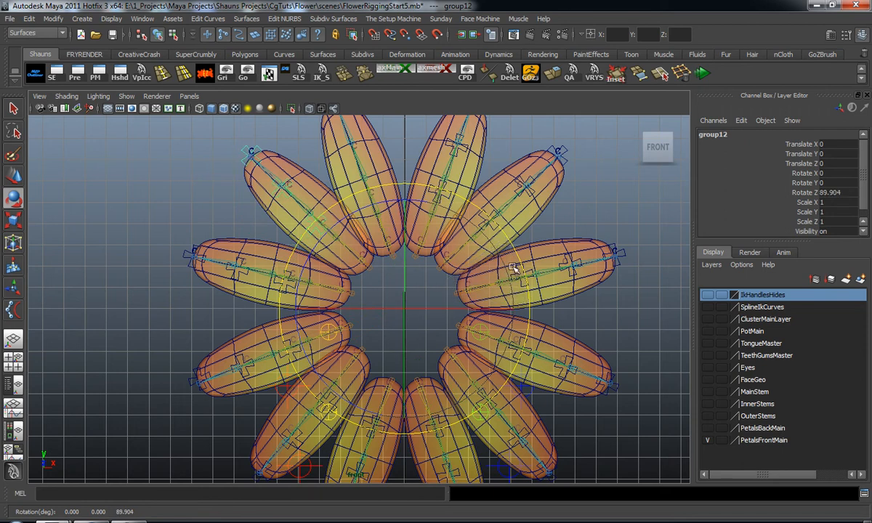
Step: Duplicate the control group once more, rotate the copy over the remaining top-left petal, and clear the selection
{"action": "key", "text": "ctrl+d"}
{"action": "left_click_drag", "start_coordinate": [505, 232], "coordinate": [520, 289]}
{"action": "left_click", "coordinate": [164, 285]}
Step: Check the ring of controls against the petals from the side in the perspective view
{"action": "key", "text": "space"}
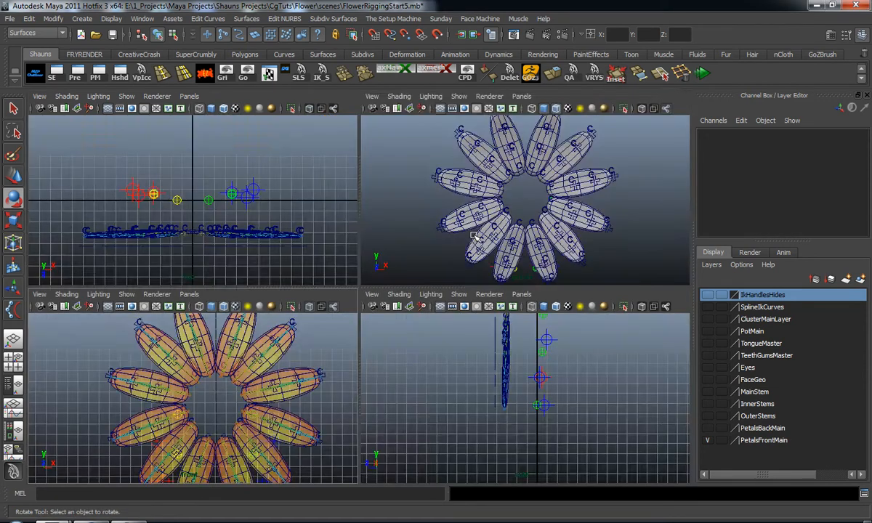
{"action": "key", "text": "space"}
{"action": "left_click_drag", "start_coordinate": [441, 237], "coordinate": [556, 249], "text": "alt"}
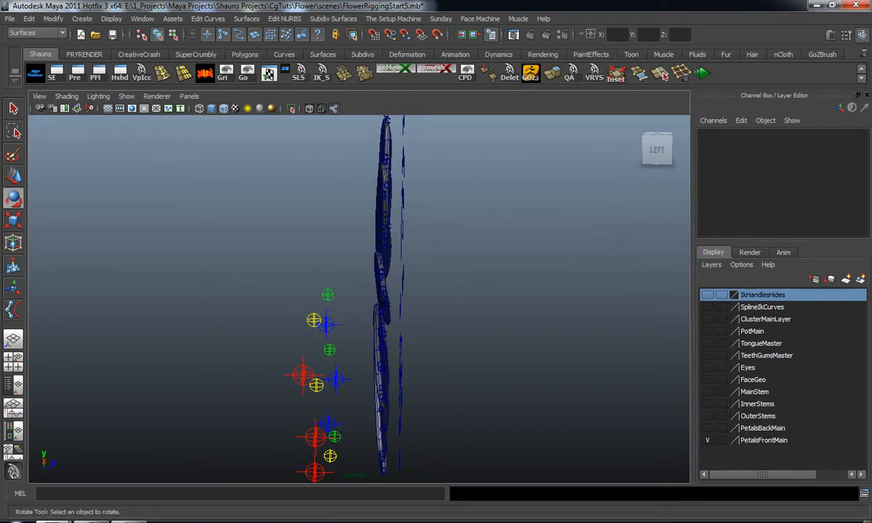
Step: Select every cross-shaped petal control in the side view and unparent them all from their groups
{"action": "left_click_drag", "start_coordinate": [871, 109], "coordinate": [700, 86]}
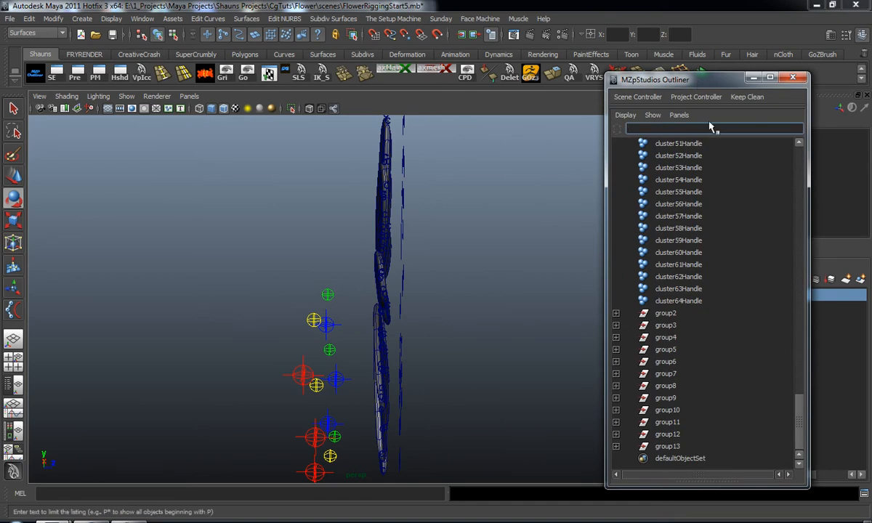
{"action": "left_click_drag", "start_coordinate": [695, 86], "coordinate": [871, 91]}
{"action": "left_click_drag", "start_coordinate": [494, 327], "coordinate": [219, 320], "text": "alt"}
{"action": "key", "text": "space"}
{"action": "key", "text": "space"}
{"action": "middle_click_drag", "start_coordinate": [462, 387], "coordinate": [405, 343], "text": "alt"}
{"action": "right_click_drag", "start_coordinate": [405, 343], "coordinate": [349, 242], "text": "alt"}
{"action": "left_click_drag", "start_coordinate": [332, 144], "coordinate": [366, 445]}
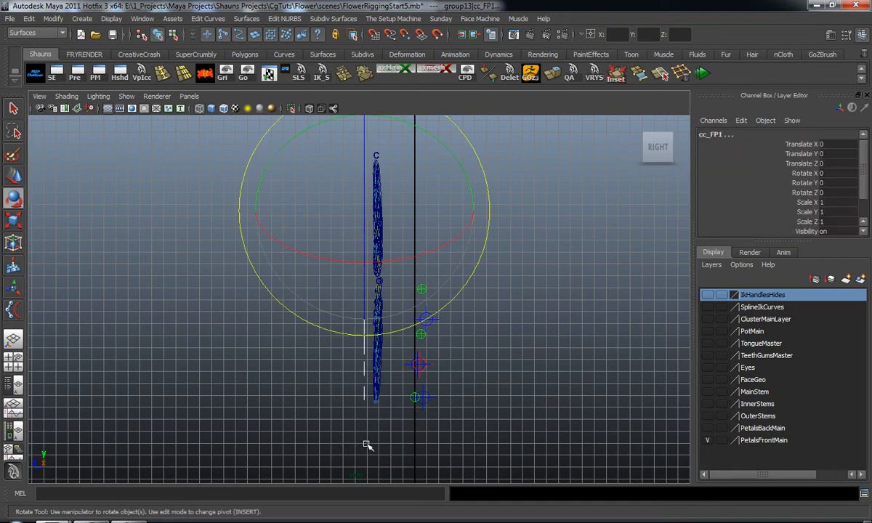
{"action": "key", "text": "shift+p"}
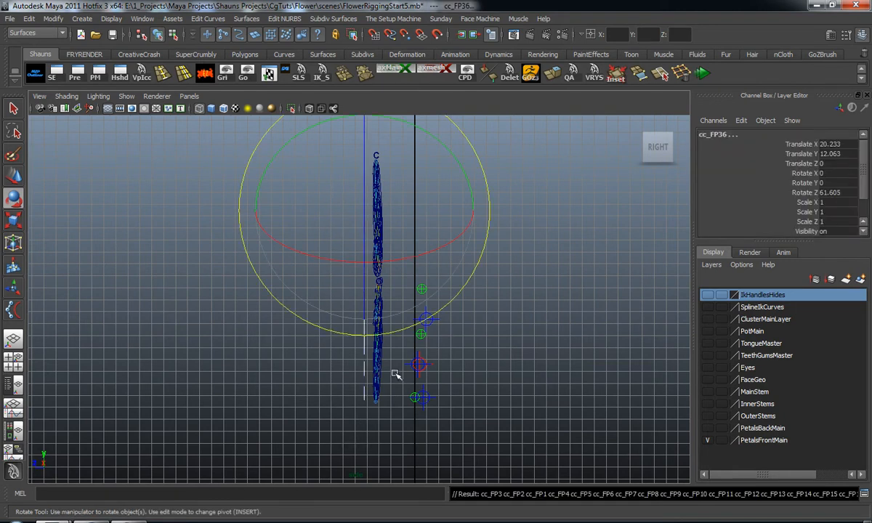
Step: Delete the empty groups group2 through group13 from the scene hierarchy
{"action": "left_click", "coordinate": [87, 522]}
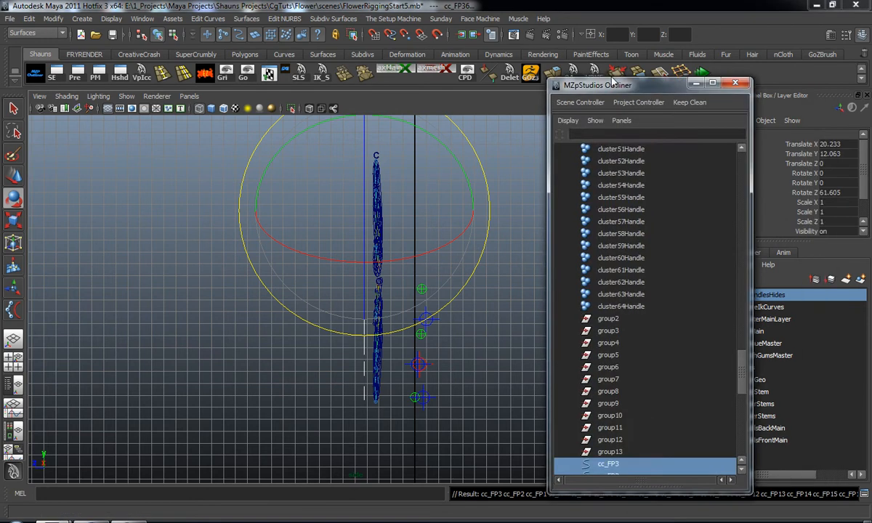
{"action": "scroll", "coordinate": [605, 406], "scroll_direction": "down", "scroll_amount": 10}
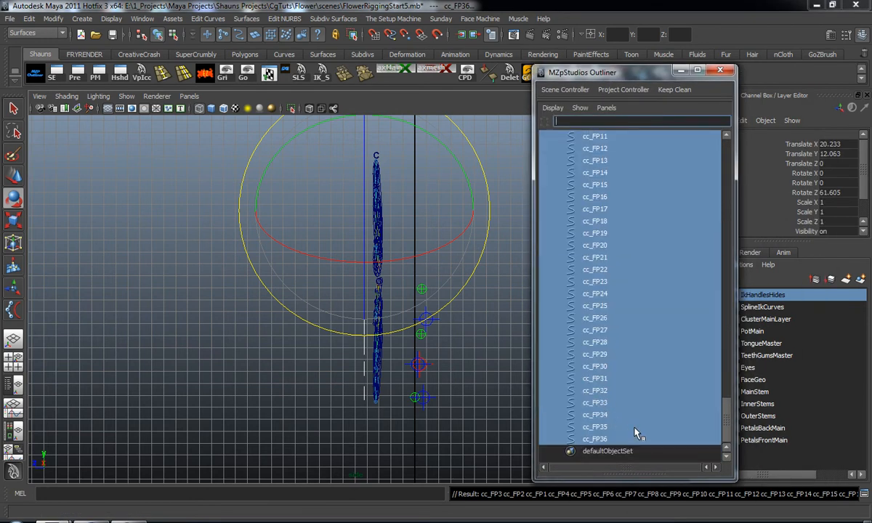
{"action": "scroll", "coordinate": [626, 429], "scroll_direction": "up", "scroll_amount": 10}
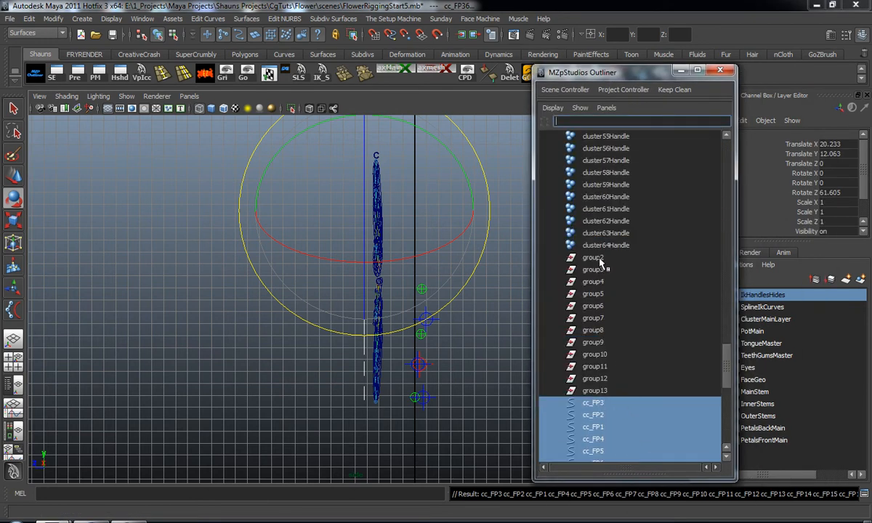
{"action": "left_click", "coordinate": [594, 258]}
{"action": "left_click", "coordinate": [595, 391], "text": "shift"}
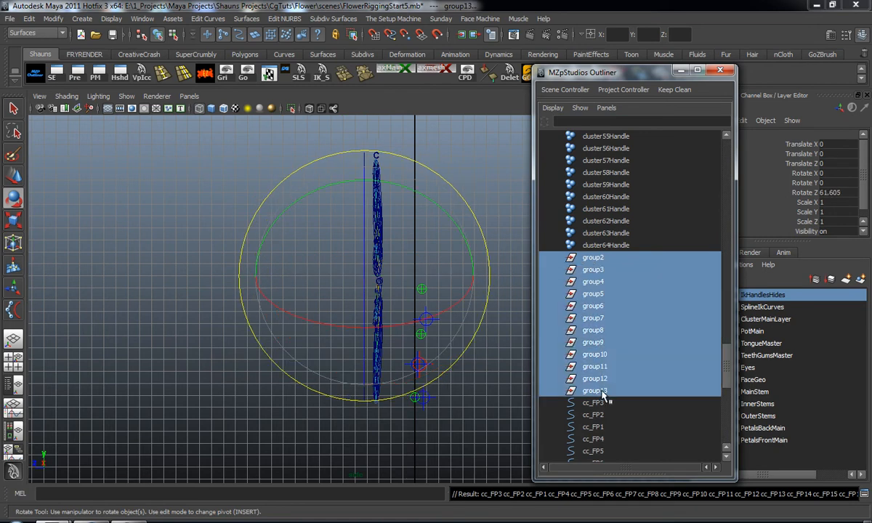
{"action": "key", "text": "Delete"}
Step: Select all the controls from cc_FP3 to cc_FP36, zero out their transforms, and clear the selection
{"action": "left_click", "coordinate": [595, 263]}
{"action": "scroll", "coordinate": [614, 410], "scroll_direction": "down", "scroll_amount": 5}
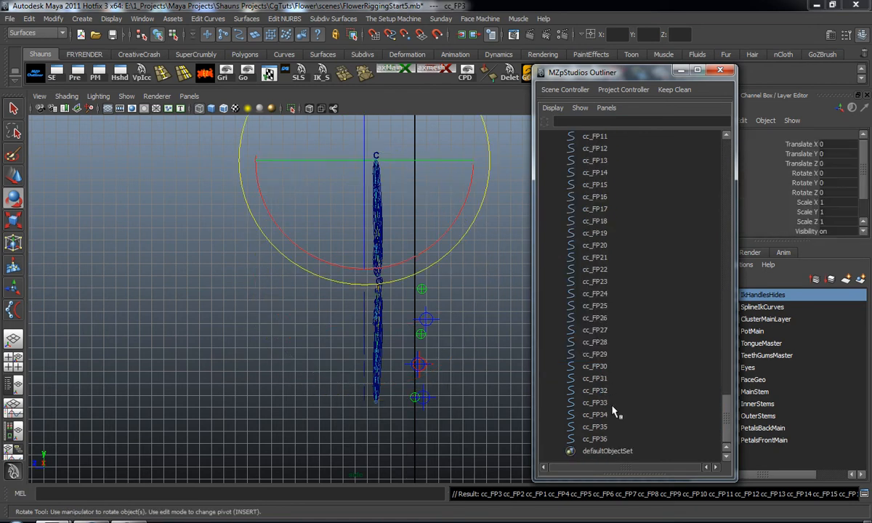
{"action": "left_click", "coordinate": [596, 439], "text": "shift"}
{"action": "left_click", "coordinate": [205, 73]}
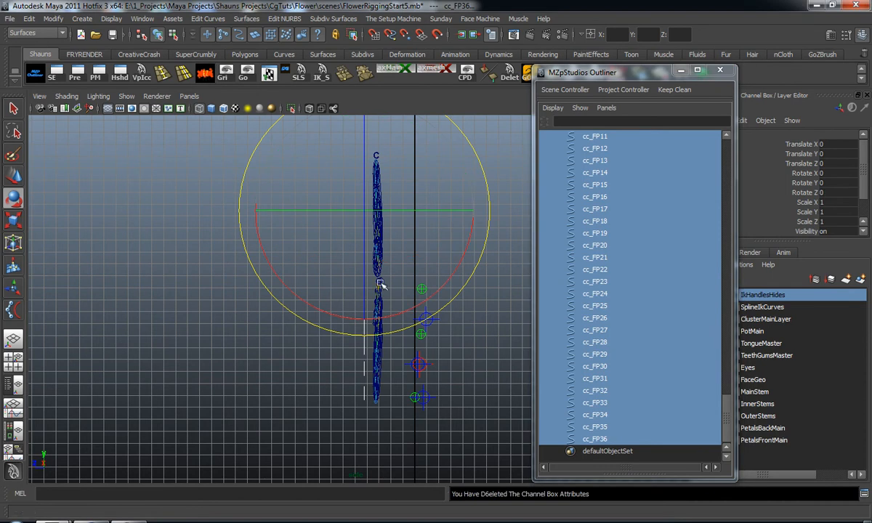
{"action": "left_click", "coordinate": [719, 70]}
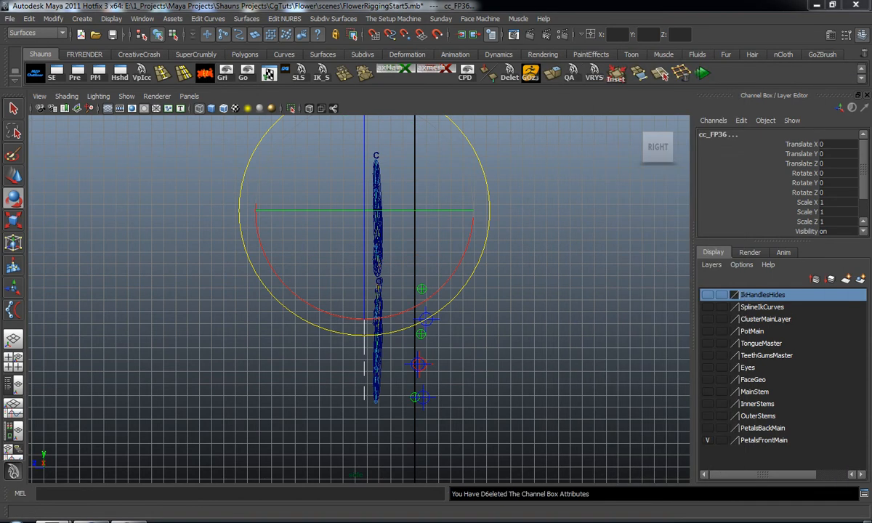
{"action": "left_click", "coordinate": [563, 288]}
Step: Return to the front of the flower in the perspective view and hide polygons in the viewport
{"action": "key", "text": "space"}
{"action": "key", "text": "space"}
{"action": "left_click_drag", "start_coordinate": [480, 236], "coordinate": [553, 250], "text": "alt"}
{"action": "middle_click_drag", "start_coordinate": [553, 251], "coordinate": [557, 292], "text": "alt"}
{"action": "scroll", "coordinate": [529, 297], "scroll_direction": "up", "scroll_amount": 3}
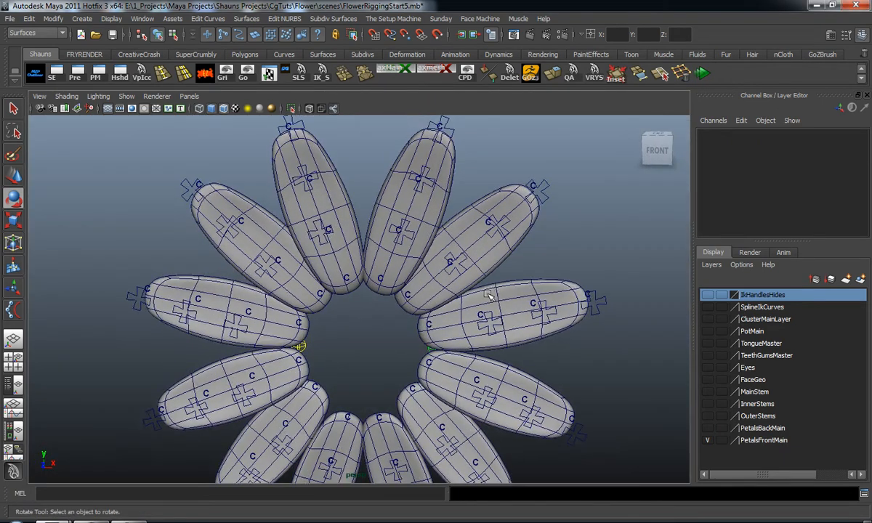
{"action": "scroll", "coordinate": [489, 286], "scroll_direction": "down", "scroll_amount": 3}
{"action": "middle_click_drag", "start_coordinate": [487, 285], "coordinate": [482, 276], "text": "alt"}
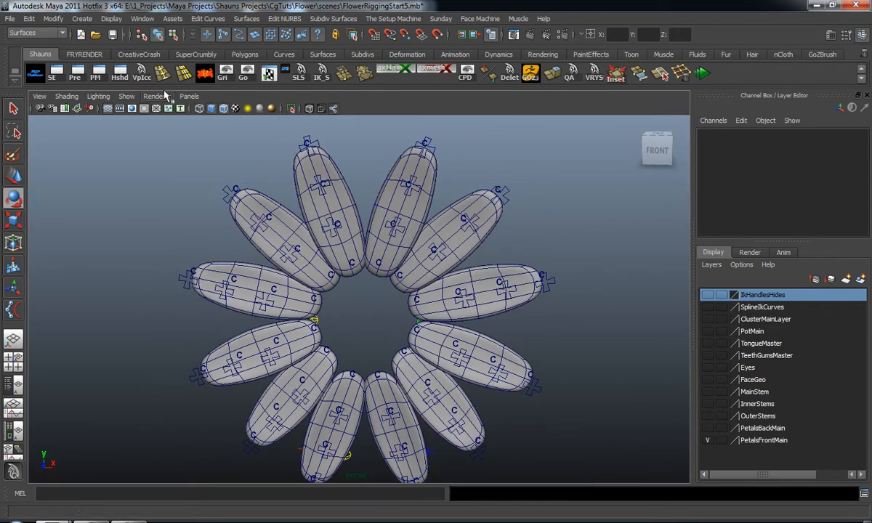
{"action": "left_click", "coordinate": [126, 96]}
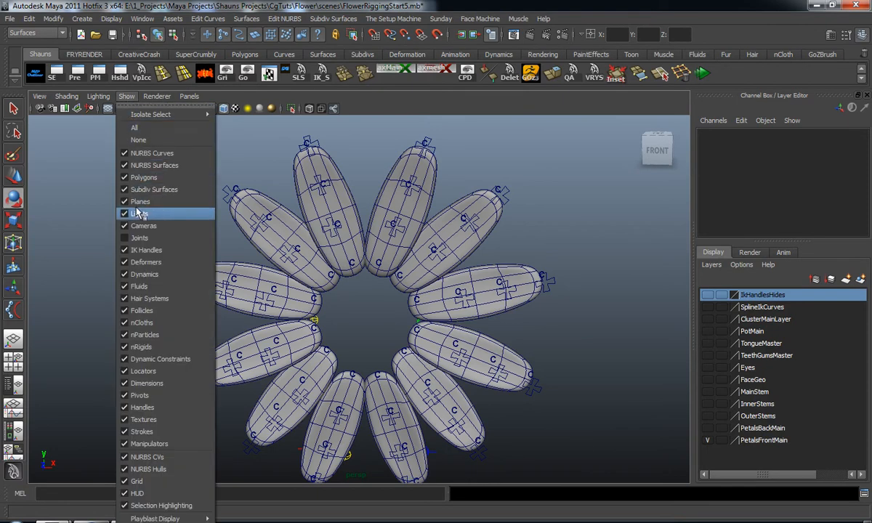
{"action": "left_click", "coordinate": [144, 177]}
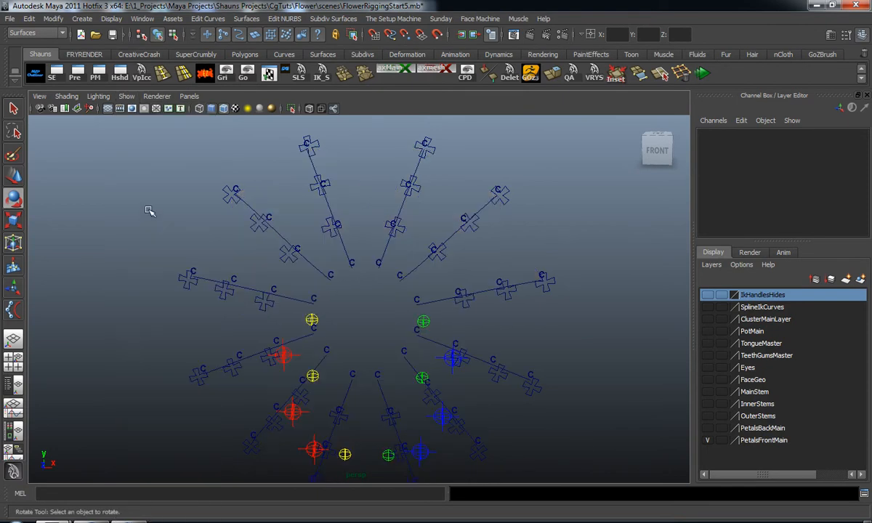
Step: Select the twelve petal spline curves around the ring, add them to the SplineIkCurves layer, and clear the selection
{"action": "scroll", "coordinate": [284, 258], "scroll_direction": "up", "scroll_amount": 3}
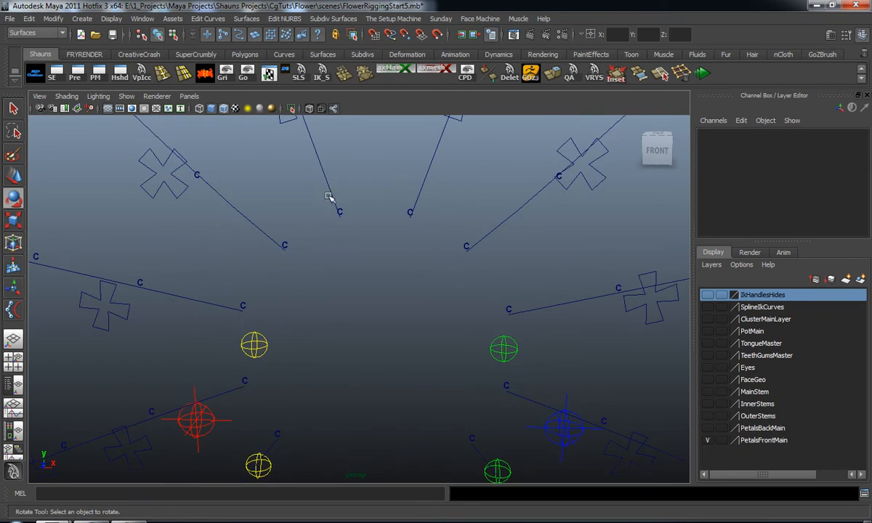
{"action": "left_click", "coordinate": [329, 191]}
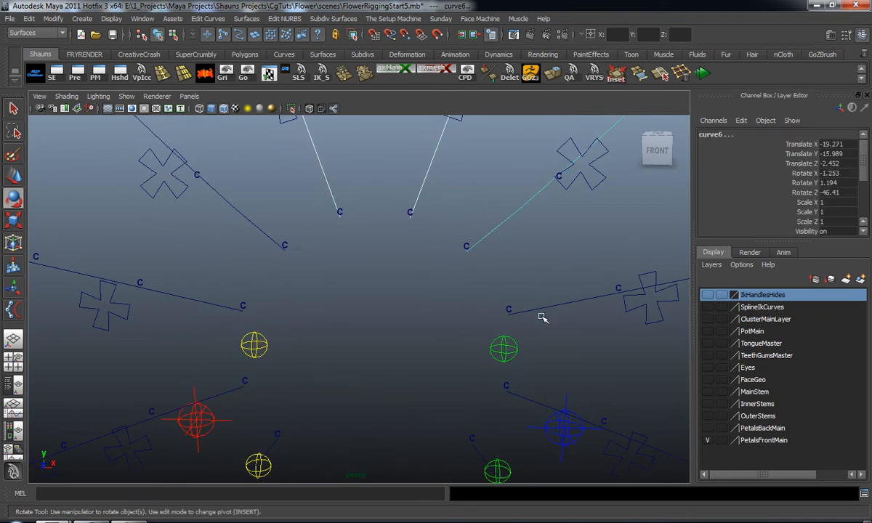
{"action": "middle_click_drag", "start_coordinate": [527, 277], "coordinate": [518, 230], "text": "alt"}
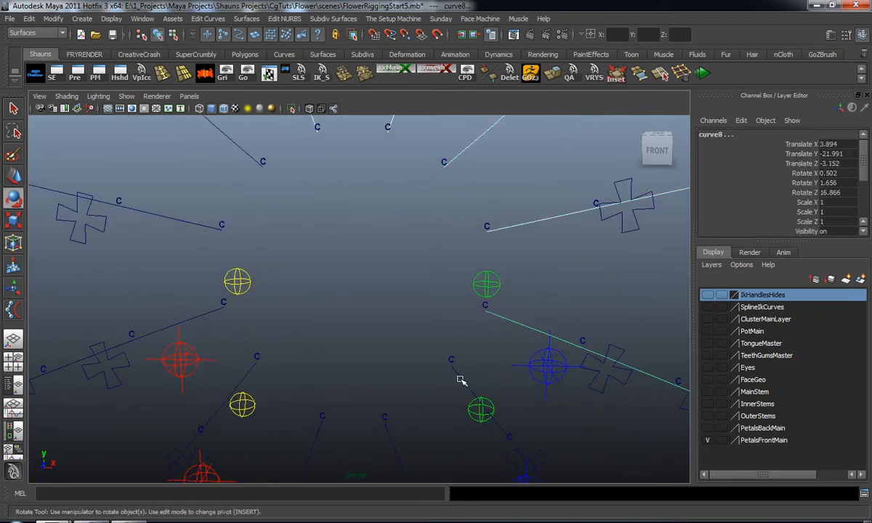
{"action": "middle_click_drag", "start_coordinate": [453, 388], "coordinate": [424, 356], "text": "alt"}
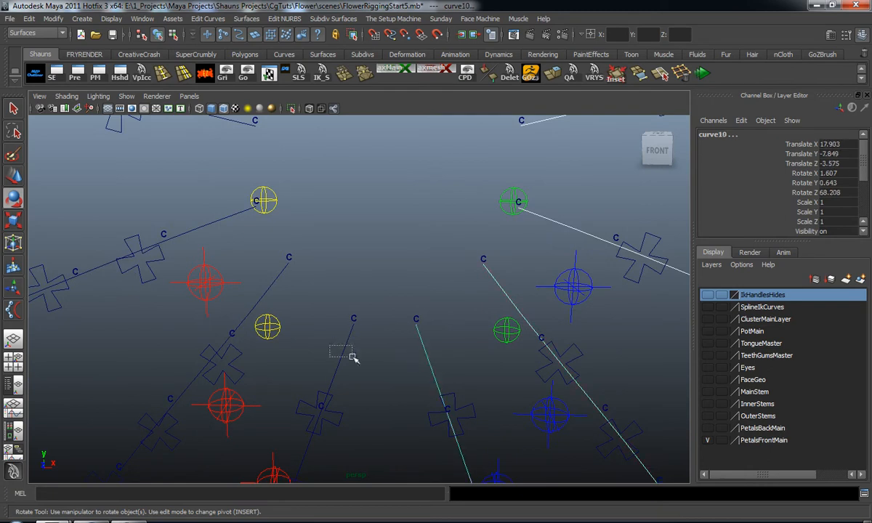
{"action": "middle_click_drag", "start_coordinate": [292, 272], "coordinate": [250, 277], "text": "alt"}
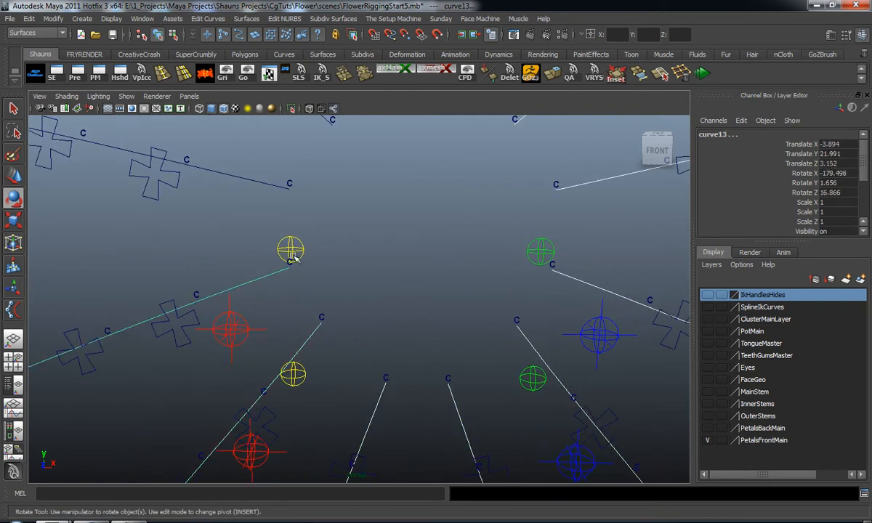
{"action": "middle_click_drag", "start_coordinate": [270, 217], "coordinate": [286, 285], "text": "alt"}
{"action": "left_click_drag", "start_coordinate": [268, 250], "coordinate": [264, 269], "text": "shift"}
{"action": "middle_click_drag", "start_coordinate": [317, 229], "coordinate": [343, 277], "text": "alt"}
{"action": "left_click", "coordinate": [317, 260], "text": "shift"}
{"action": "scroll", "coordinate": [362, 296], "scroll_direction": "down", "scroll_amount": 4}
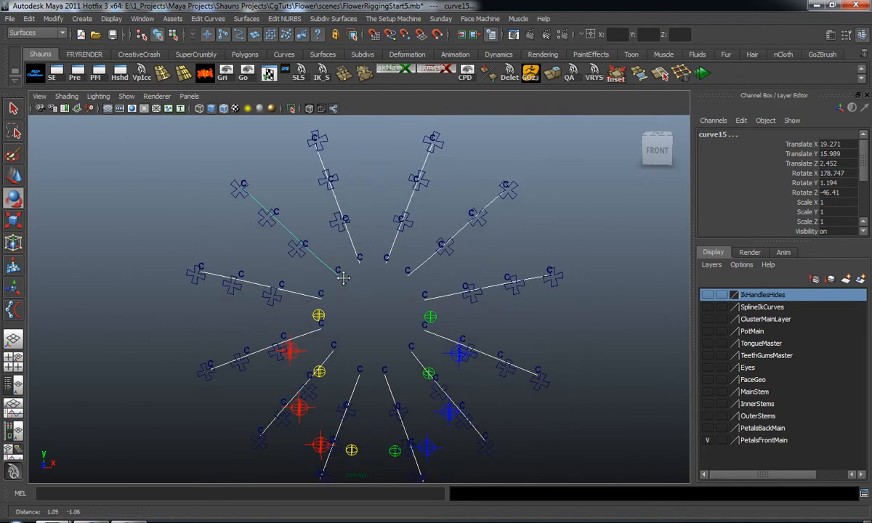
{"action": "right_click", "coordinate": [755, 309]}
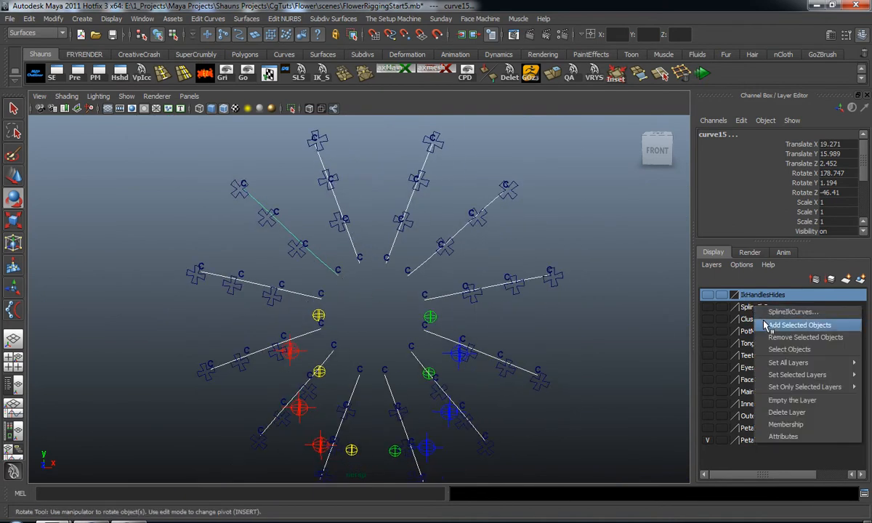
{"action": "left_click", "coordinate": [752, 324]}
{"action": "left_click", "coordinate": [472, 329]}
Step: Parent-constrain cluster20Handle at the tip of the top petal right of centre to its control cc_FP3
{"action": "left_click_drag", "start_coordinate": [473, 329], "coordinate": [289, 304], "text": "alt"}
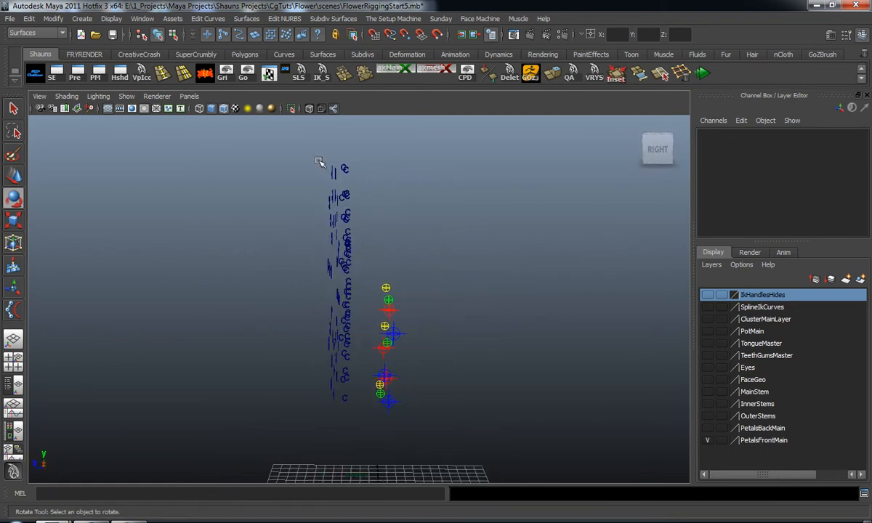
{"action": "mouse_move", "coordinate": [334, 343]}
{"action": "left_mouse_down", "text": "alt"}
{"action": "mouse_move", "coordinate": [350, 349]}
{"action": "mouse_move", "coordinate": [349, 338]}
{"action": "left_mouse_up", "text": "alt"}
{"action": "left_click_drag", "start_coordinate": [326, 263], "coordinate": [457, 305], "text": "alt"}
{"action": "right_click_drag", "start_coordinate": [387, 299], "coordinate": [352, 302], "text": "alt"}
{"action": "left_click_drag", "start_coordinate": [353, 302], "coordinate": [386, 274], "text": "alt"}
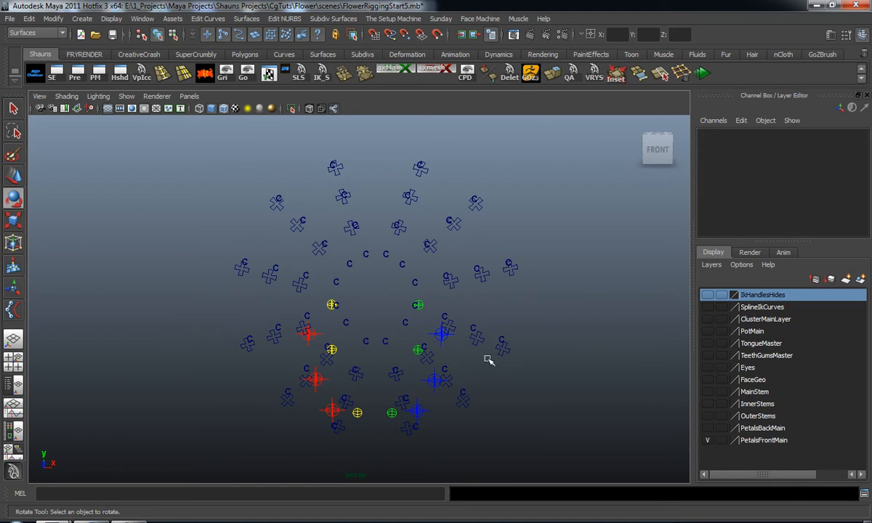
{"action": "left_click_drag", "start_coordinate": [358, 231], "coordinate": [400, 331], "text": "alt"}
{"action": "scroll", "coordinate": [371, 325], "scroll_direction": "up", "scroll_amount": 6}
{"action": "left_click", "coordinate": [434, 245]}
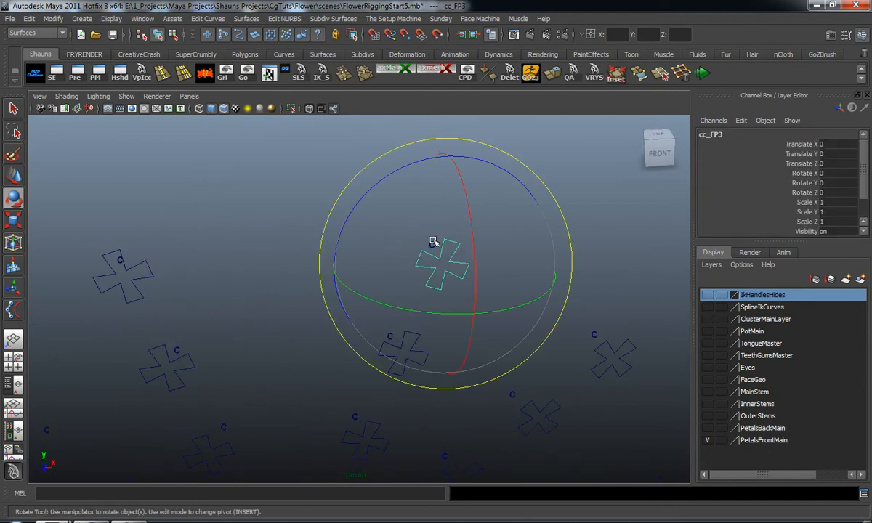
{"action": "key", "text": "w"}
{"action": "left_click", "coordinate": [433, 245], "text": "shift"}
{"action": "middle_click_drag", "start_coordinate": [436, 312], "coordinate": [428, 249], "text": "alt"}
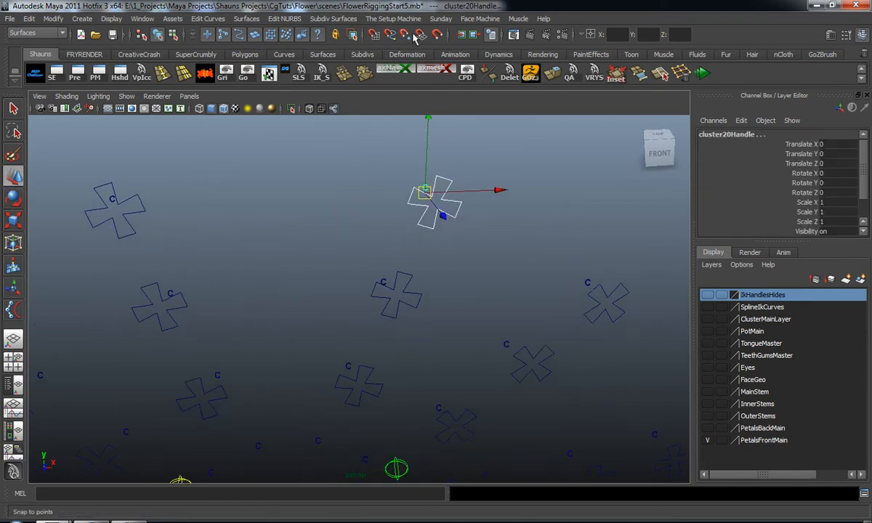
{"action": "key", "text": "F2"}
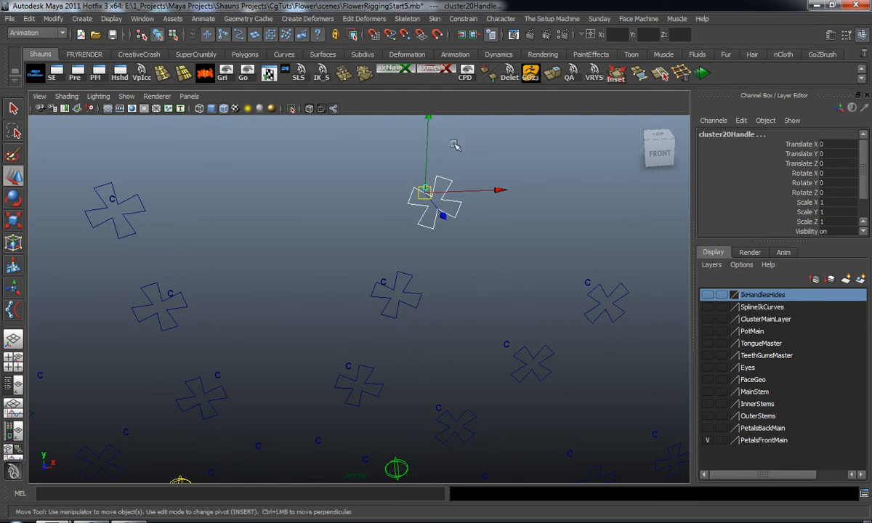
{"action": "left_click", "coordinate": [463, 18]}
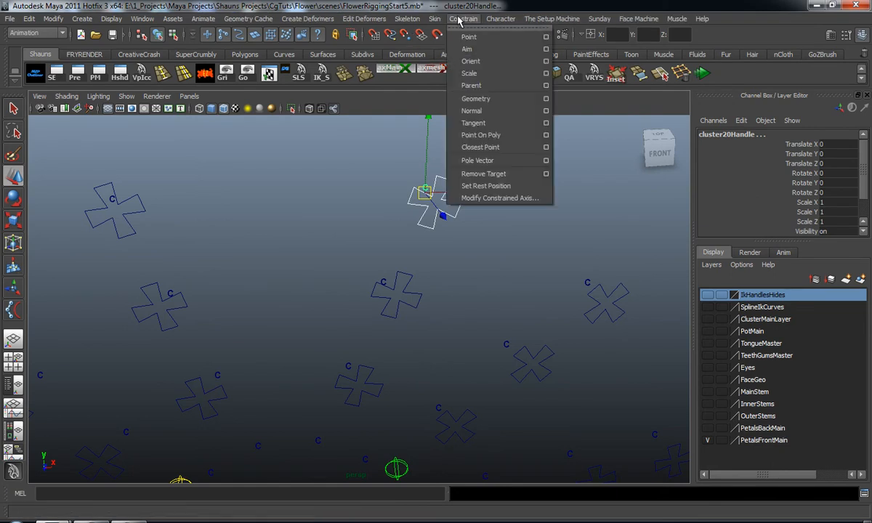
{"action": "left_click", "coordinate": [476, 87]}
Step: Parent-constrain the same petal's cluster19Handle to cc_FP2 and cluster18Handle to the innermost control, and clear the selection
{"action": "middle_click_drag", "start_coordinate": [405, 294], "coordinate": [415, 249], "text": "alt"}
{"action": "scroll", "coordinate": [410, 261], "scroll_direction": "up", "scroll_amount": 3}
{"action": "left_click", "coordinate": [446, 255]}
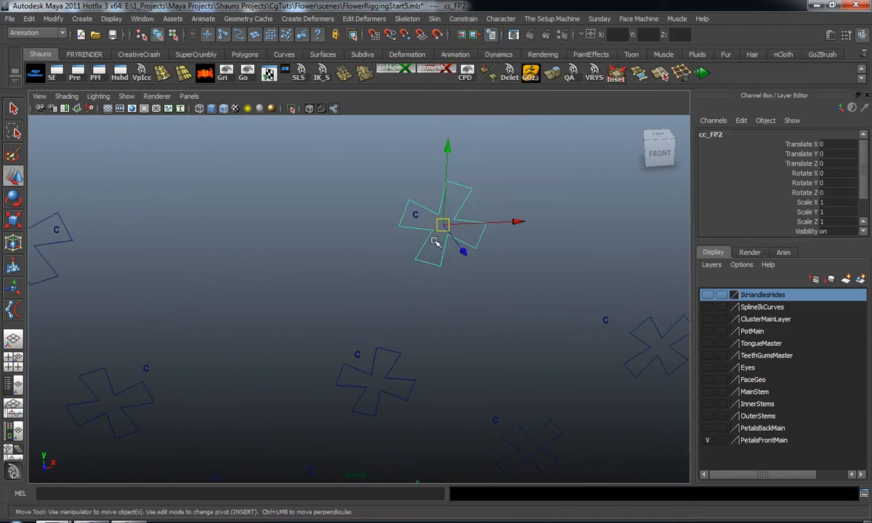
{"action": "left_click", "coordinate": [417, 215]}
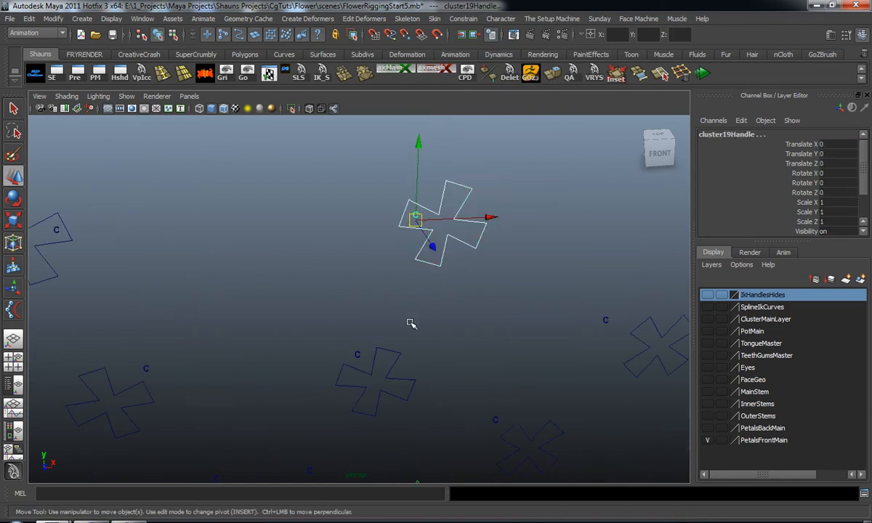
{"action": "left_click", "coordinate": [360, 356]}
{"action": "scroll", "coordinate": [378, 378], "scroll_direction": "down", "scroll_amount": 4}
{"action": "left_click_drag", "start_coordinate": [363, 357], "coordinate": [350, 350], "text": "shift"}
{"action": "middle_click_drag", "start_coordinate": [350, 351], "coordinate": [357, 300], "text": "alt"}
{"action": "left_click_drag", "start_coordinate": [358, 299], "coordinate": [342, 305], "text": "alt"}
{"action": "key", "text": "g"}
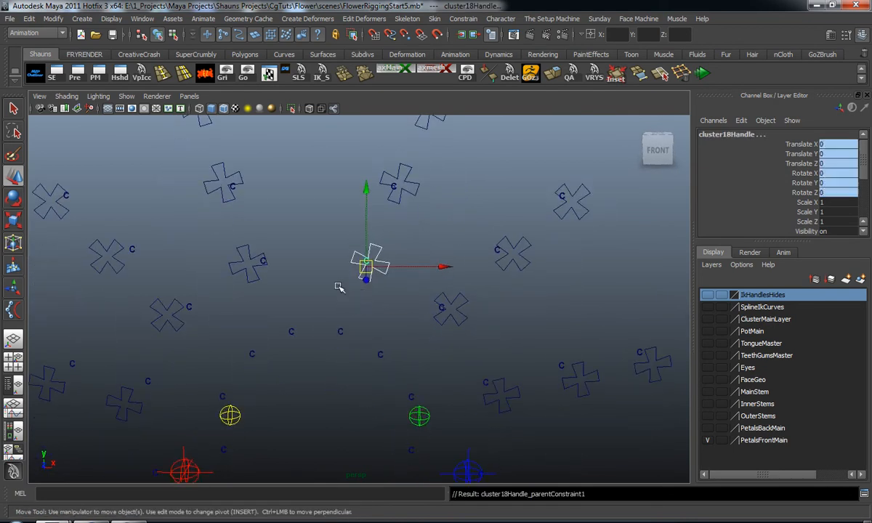
{"action": "left_click", "coordinate": [363, 302]}
Step: Examine how the cluster handles line up with the controls around the flower, closing in on the next upper-right petal
{"action": "middle_click_drag", "start_coordinate": [365, 302], "coordinate": [391, 306], "text": "alt"}
{"action": "left_click_drag", "start_coordinate": [391, 306], "coordinate": [377, 321], "text": "alt"}
{"action": "scroll", "coordinate": [376, 322], "scroll_direction": "down", "scroll_amount": 4}
{"action": "middle_click_drag", "start_coordinate": [362, 359], "coordinate": [376, 255], "text": "alt"}
{"action": "left_click_drag", "start_coordinate": [376, 255], "coordinate": [335, 287], "text": "alt"}
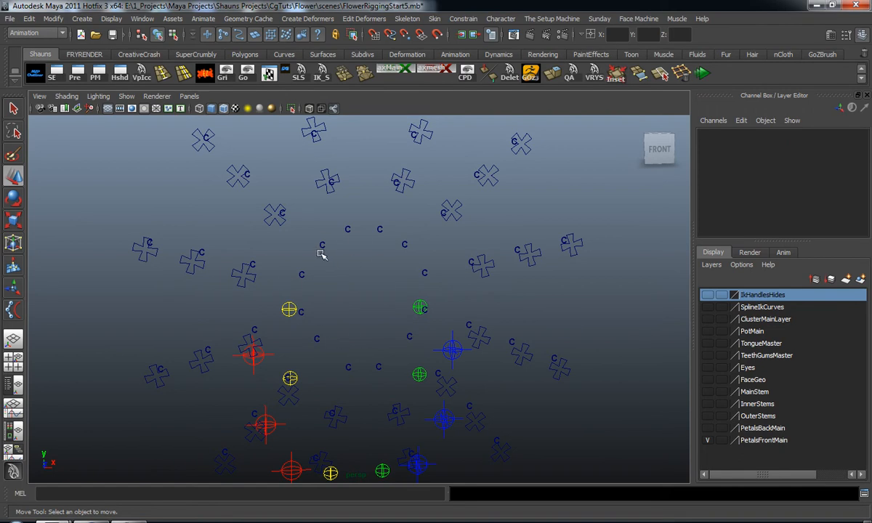
{"action": "left_click_drag", "start_coordinate": [369, 203], "coordinate": [370, 296], "text": "alt"}
{"action": "scroll", "coordinate": [368, 281], "scroll_direction": "down", "scroll_amount": 3}
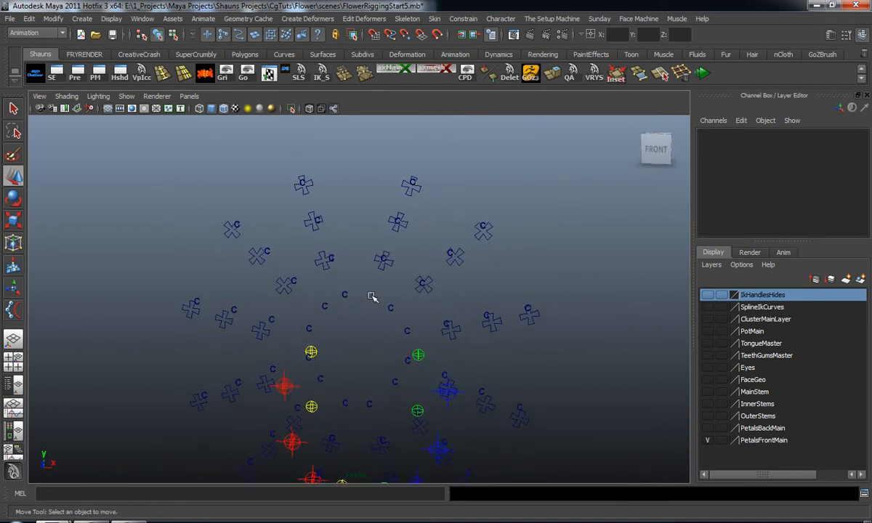
{"action": "scroll", "coordinate": [370, 296], "scroll_direction": "up", "scroll_amount": 3}
{"action": "scroll", "coordinate": [398, 282], "scroll_direction": "up", "scroll_amount": 10}
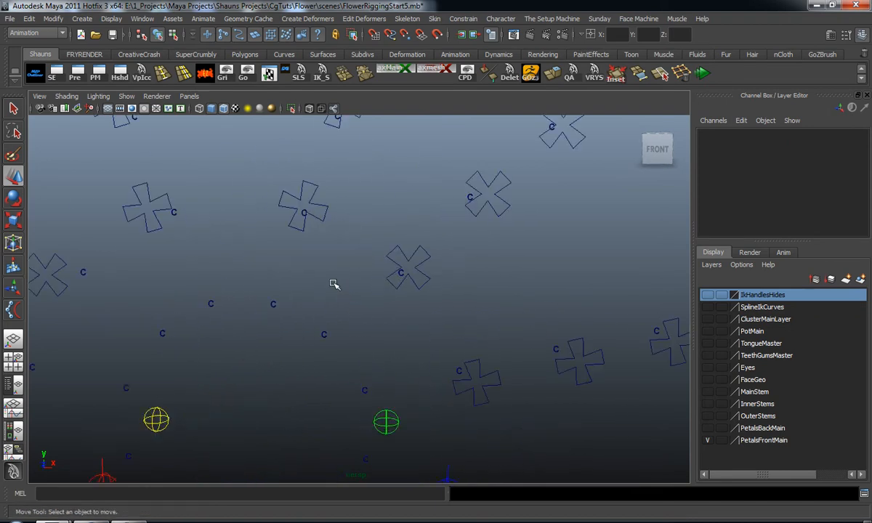
{"action": "scroll", "coordinate": [337, 296], "scroll_direction": "up", "scroll_amount": 3}
{"action": "middle_click_drag", "start_coordinate": [337, 292], "coordinate": [316, 307], "text": "alt"}
{"action": "scroll", "coordinate": [315, 306], "scroll_direction": "up", "scroll_amount": 3}
{"action": "left_click_drag", "start_coordinate": [316, 308], "coordinate": [358, 318], "text": "alt"}
{"action": "middle_click_drag", "start_coordinate": [358, 318], "coordinate": [347, 316], "text": "alt"}
{"action": "left_click_drag", "start_coordinate": [347, 316], "coordinate": [362, 321], "text": "alt"}
Step: Parent-constrain the next upper-right petal's inner, middle and tip clusters to their matching controls, with cc_FP4 driving the tip
{"action": "left_click_drag", "start_coordinate": [423, 314], "coordinate": [481, 351]}
{"action": "left_click_drag", "start_coordinate": [368, 278], "coordinate": [401, 293], "text": "shift"}
{"action": "scroll", "coordinate": [402, 294], "scroll_direction": "down", "scroll_amount": 6}
{"action": "middle_click_drag", "start_coordinate": [403, 294], "coordinate": [378, 343], "text": "alt"}
{"action": "left_click_drag", "start_coordinate": [385, 330], "coordinate": [379, 332], "text": "alt"}
{"action": "left_click", "coordinate": [425, 282]}
{"action": "left_click", "coordinate": [403, 270], "text": "shift"}
{"action": "key", "text": "g"}
{"action": "left_click", "coordinate": [493, 209]}
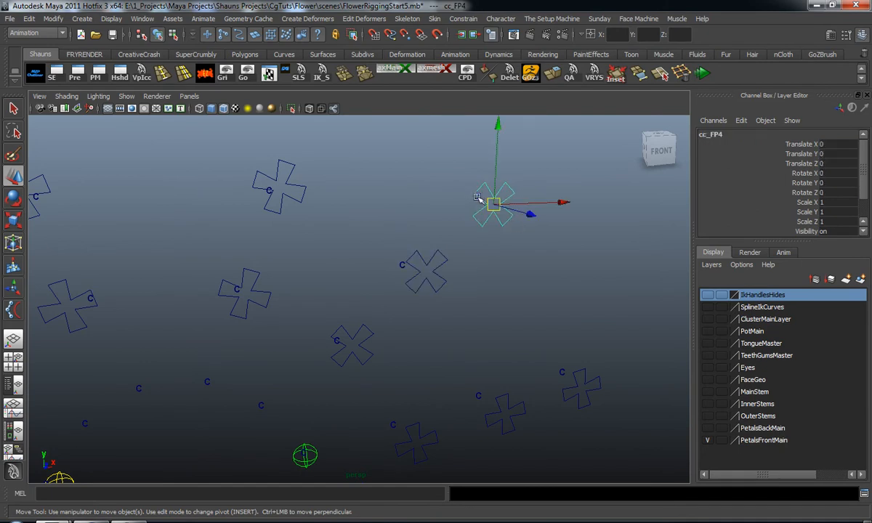
{"action": "left_click", "coordinate": [474, 196], "text": "shift"}
{"action": "scroll", "coordinate": [468, 252], "scroll_direction": "up", "scroll_amount": 5}
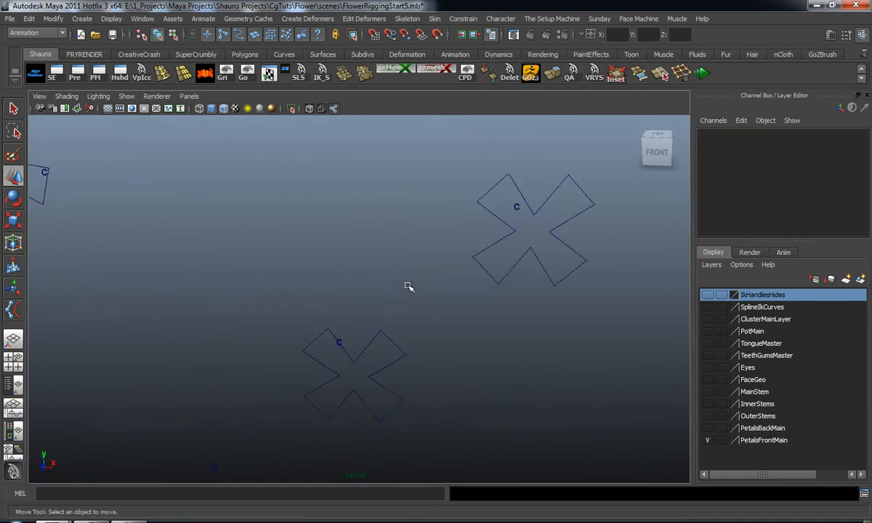
Step: Parent-constrain cluster24Handle at the tip of the upper-right petal to its outermost cross-shaped control
{"action": "left_click", "coordinate": [517, 202]}
{"action": "left_click", "coordinate": [517, 201], "text": "shift"}
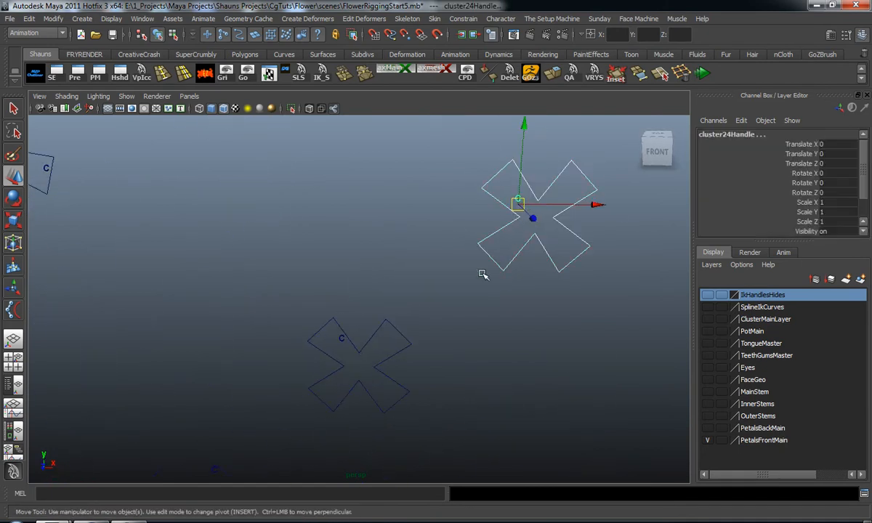
{"action": "key", "text": "g"}
Step: Parent-constrain the innermost cluster of the next petal clockwise to its control cc_FP9
{"action": "scroll", "coordinate": [465, 312], "scroll_direction": "down", "scroll_amount": 5}
{"action": "left_click_drag", "start_coordinate": [463, 321], "coordinate": [458, 243], "text": "alt"}
{"action": "scroll", "coordinate": [436, 287], "scroll_direction": "up", "scroll_amount": 3}
{"action": "left_click", "coordinate": [426, 278]}
{"action": "scroll", "coordinate": [399, 248], "scroll_direction": "up", "scroll_amount": 5}
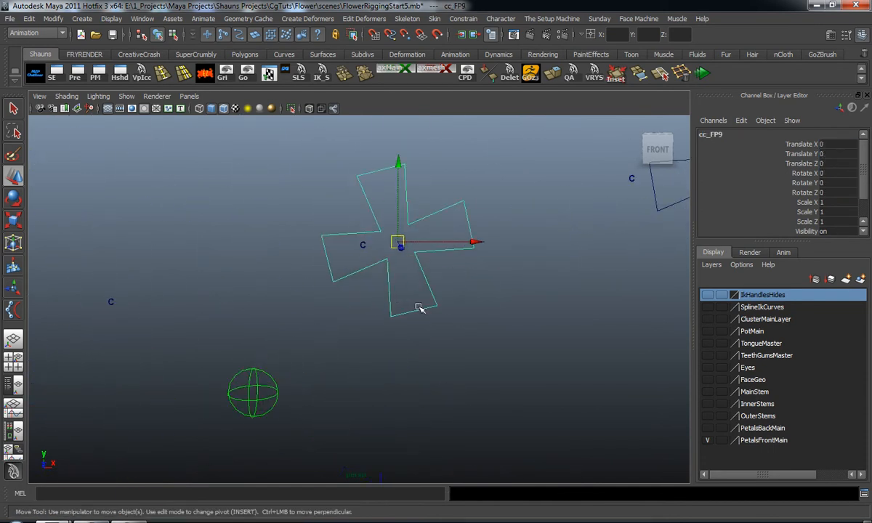
{"action": "key", "text": "g"}
Step: Parent-constrain cluster27Handle in the middle of the same petal to the middle cross-shaped control
{"action": "scroll", "coordinate": [509, 283], "scroll_direction": "down", "scroll_amount": 5}
{"action": "middle_click_drag", "start_coordinate": [541, 279], "coordinate": [345, 303], "text": "alt"}
{"action": "left_click", "coordinate": [518, 225]}
{"action": "left_click", "coordinate": [467, 204], "text": "shift"}
{"action": "scroll", "coordinate": [469, 233], "scroll_direction": "down", "scroll_amount": 4}
{"action": "middle_click_drag", "start_coordinate": [468, 255], "coordinate": [393, 261], "text": "alt"}
{"action": "key", "text": "g"}
Step: Parent-constrain cluster28Handle at the same petal's tip to the outermost cross-shaped control
{"action": "scroll", "coordinate": [506, 233], "scroll_direction": "down", "scroll_amount": 4}
{"action": "middle_click_drag", "start_coordinate": [511, 234], "coordinate": [454, 237], "text": "alt"}
{"action": "scroll", "coordinate": [464, 244], "scroll_direction": "up", "scroll_amount": 5}
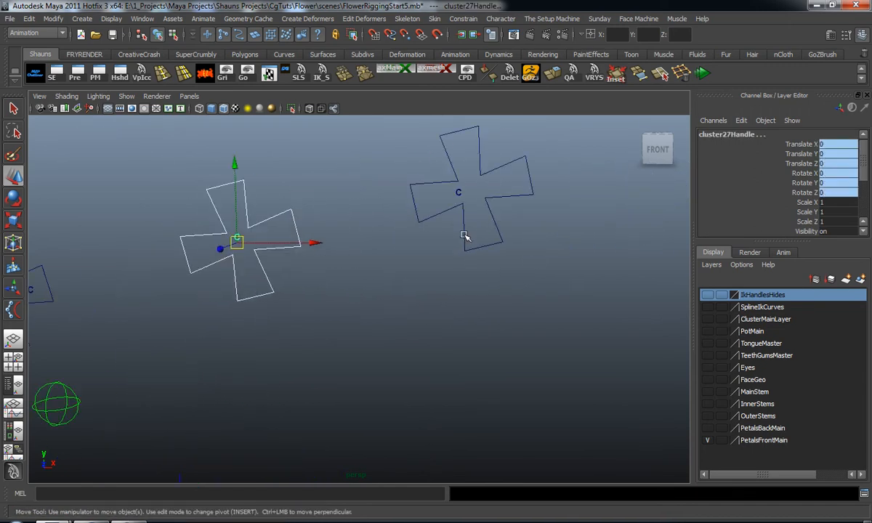
{"action": "left_click", "coordinate": [467, 207]}
{"action": "left_click", "coordinate": [457, 192], "text": "shift"}
{"action": "scroll", "coordinate": [442, 265], "scroll_direction": "down", "scroll_amount": 3}
{"action": "middle_click_drag", "start_coordinate": [441, 264], "coordinate": [428, 311], "text": "alt"}
{"action": "key", "text": "g"}
{"action": "left_click", "coordinate": [463, 238]}
{"action": "scroll", "coordinate": [428, 312], "scroll_direction": "up", "scroll_amount": 5}
{"action": "left_click", "coordinate": [440, 242]}
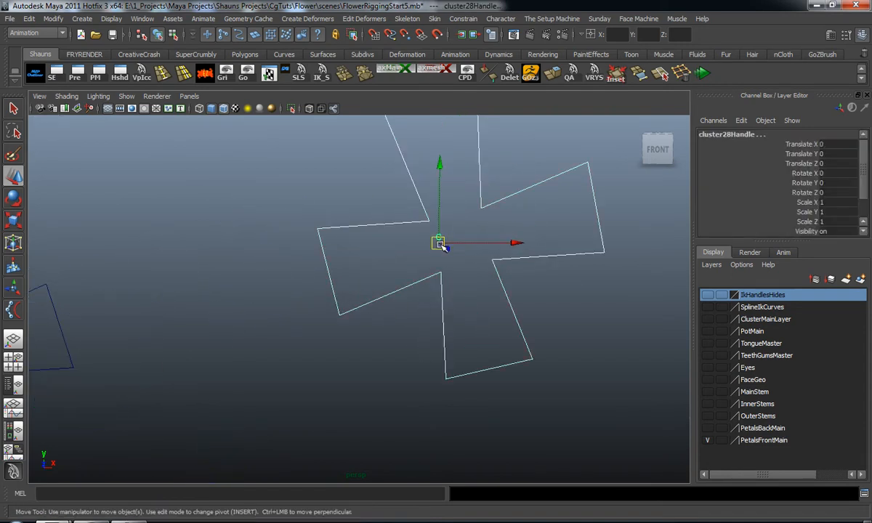
Step: Parent-constrain cluster30Handle, the innermost cluster of the next petal down on the flower's right side, to its control
{"action": "scroll", "coordinate": [358, 343], "scroll_direction": "down", "scroll_amount": 8}
{"action": "middle_click_drag", "start_coordinate": [403, 291], "coordinate": [520, 196], "text": "alt"}
{"action": "mouse_move", "coordinate": [442, 302]}
{"action": "middle_mouse_down", "text": "alt"}
{"action": "mouse_move", "coordinate": [488, 227]}
{"action": "mouse_move", "coordinate": [426, 305]}
{"action": "middle_mouse_up", "text": "alt"}
{"action": "scroll", "coordinate": [473, 240], "scroll_direction": "up", "scroll_amount": 4}
{"action": "scroll", "coordinate": [473, 240], "scroll_direction": "up", "scroll_amount": 3}
{"action": "left_click_drag", "start_coordinate": [427, 305], "coordinate": [438, 286], "text": "alt"}
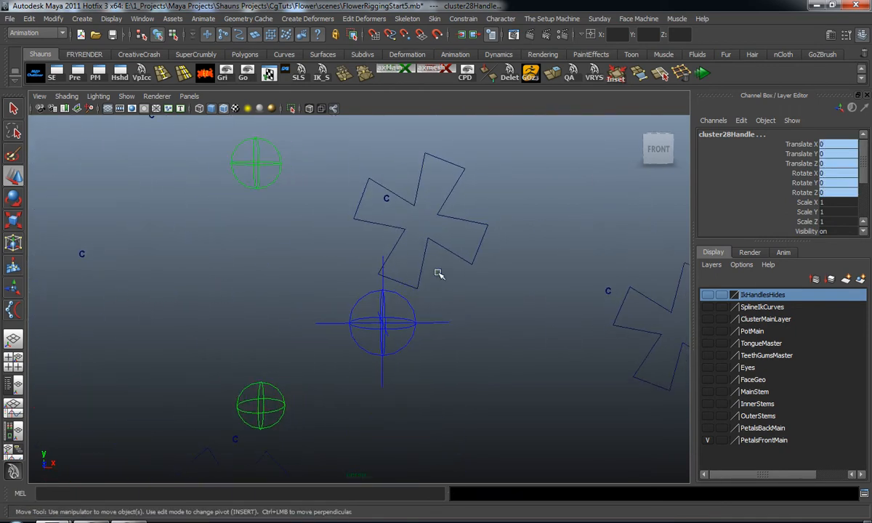
{"action": "left_click", "coordinate": [431, 233]}
{"action": "left_click", "coordinate": [389, 200]}
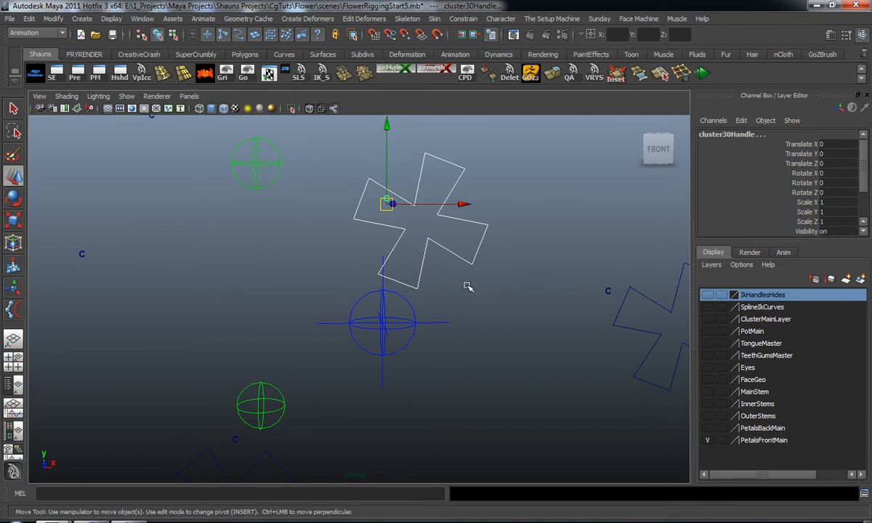
{"action": "key", "text": "g"}
Step: Parent-constrain cluster31Handle in the middle of the right-side petal to its control cc_FP11
{"action": "scroll", "coordinate": [508, 312], "scroll_direction": "down", "scroll_amount": 2}
{"action": "scroll", "coordinate": [428, 265], "scroll_direction": "up", "scroll_amount": 4}
{"action": "middle_click_drag", "start_coordinate": [524, 319], "coordinate": [408, 271], "text": "alt"}
{"action": "left_click_drag", "start_coordinate": [471, 250], "coordinate": [472, 252]}
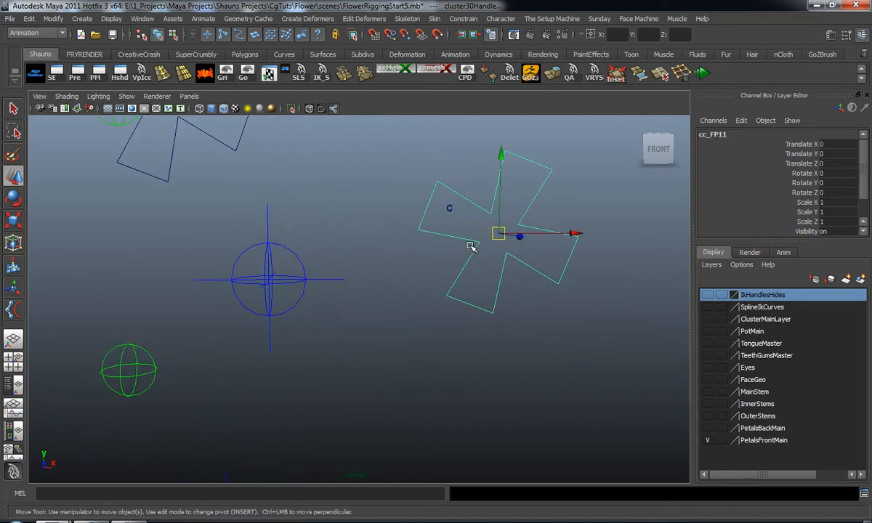
{"action": "left_click_drag", "start_coordinate": [442, 200], "coordinate": [459, 216], "text": "shift"}
{"action": "middle_click_drag", "start_coordinate": [476, 261], "coordinate": [410, 239], "text": "alt"}
{"action": "key", "text": "g"}
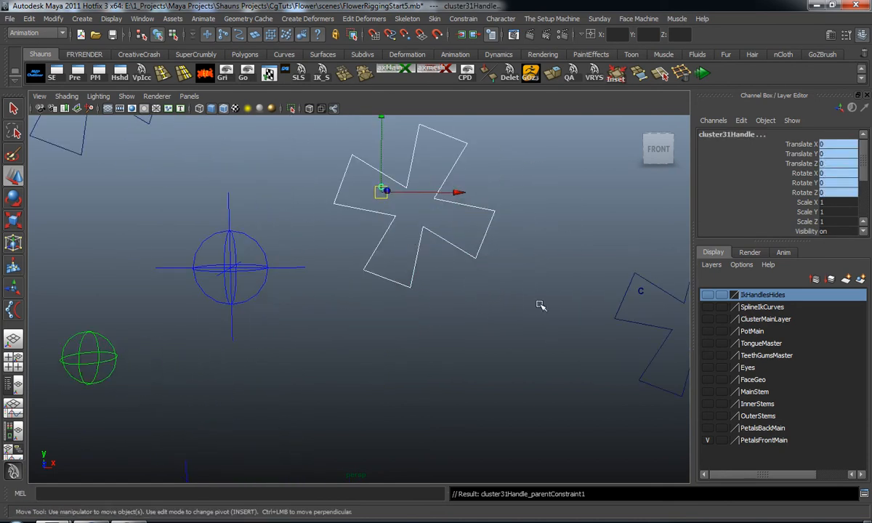
Step: Parent-constrain cluster32Handle at the right-side petal's tip to the outermost control
{"action": "middle_click_drag", "start_coordinate": [598, 318], "coordinate": [547, 288], "text": "alt"}
{"action": "left_click", "coordinate": [579, 273]}
{"action": "left_click_drag", "start_coordinate": [539, 234], "coordinate": [557, 249], "text": "shift"}
{"action": "scroll", "coordinate": [551, 286], "scroll_direction": "down", "scroll_amount": 1}
{"action": "middle_click_drag", "start_coordinate": [551, 286], "coordinate": [579, 237], "text": "alt"}
{"action": "key", "text": "g"}
Step: Parent-constrain cluster34Handle, the innermost cluster of the lower-right petal, to its control cc_FP15
{"action": "scroll", "coordinate": [466, 314], "scroll_direction": "down", "scroll_amount": 3}
{"action": "middle_click_drag", "start_coordinate": [466, 314], "coordinate": [602, 189], "text": "alt"}
{"action": "scroll", "coordinate": [520, 318], "scroll_direction": "up", "scroll_amount": 5}
{"action": "left_click_drag", "start_coordinate": [458, 283], "coordinate": [458, 282]}
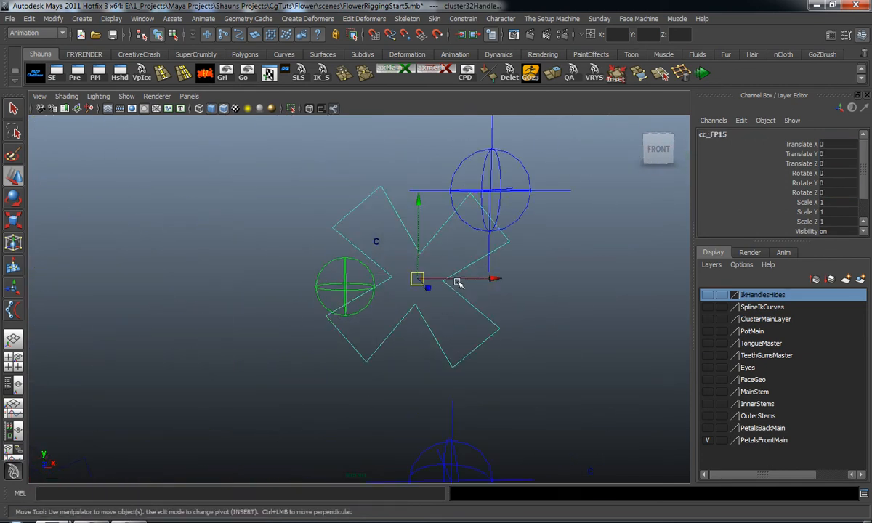
{"action": "left_click", "coordinate": [414, 278]}
Step: Parent-constrain cluster35Handle in the middle of the lower-right petal to the middle cross-shaped control
{"action": "middle_click_drag", "start_coordinate": [415, 278], "coordinate": [404, 268], "text": "alt"}
{"action": "scroll", "coordinate": [452, 324], "scroll_direction": "down", "scroll_amount": 2}
{"action": "middle_click_drag", "start_coordinate": [452, 324], "coordinate": [403, 228], "text": "alt"}
{"action": "scroll", "coordinate": [403, 228], "scroll_direction": "up", "scroll_amount": 3}
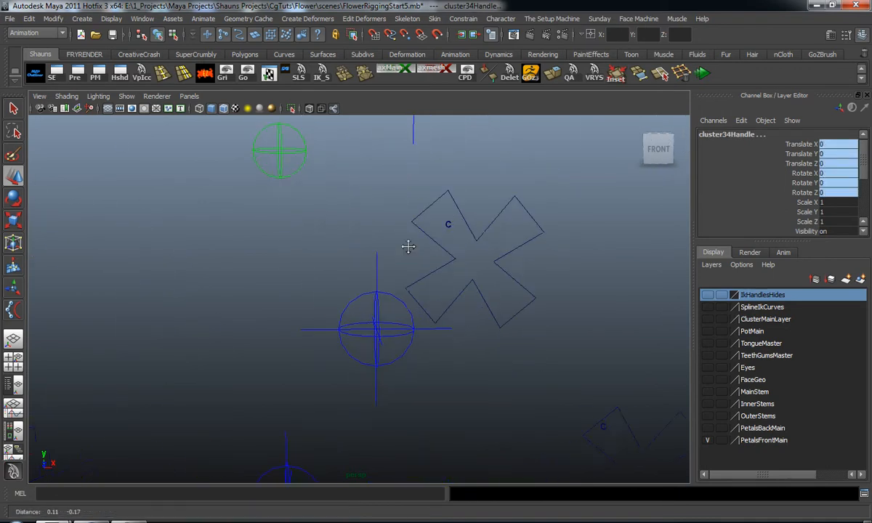
{"action": "left_click", "coordinate": [581, 240]}
{"action": "left_click", "coordinate": [535, 221]}
{"action": "left_click", "coordinate": [467, 197], "text": "shift"}
{"action": "key", "text": "shift+p"}
Step: Parent-constrain cluster36Handle at the lower-right petal's tip to the outermost cross-shaped control
{"action": "scroll", "coordinate": [452, 230], "scroll_direction": "down", "scroll_amount": 2}
{"action": "middle_click_drag", "start_coordinate": [504, 311], "coordinate": [473, 287], "text": "alt"}
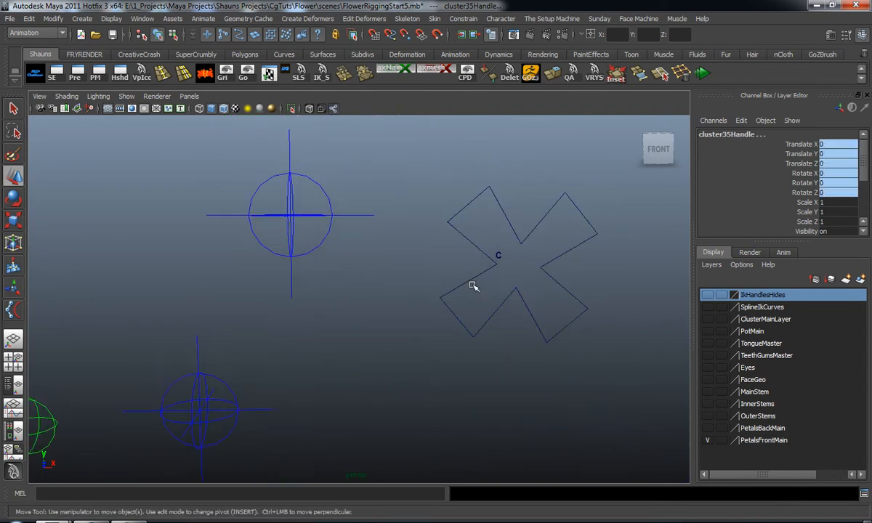
{"action": "left_click", "coordinate": [511, 256]}
{"action": "left_click", "coordinate": [501, 256], "text": "shift"}
{"action": "scroll", "coordinate": [518, 262], "scroll_direction": "down", "scroll_amount": 2}
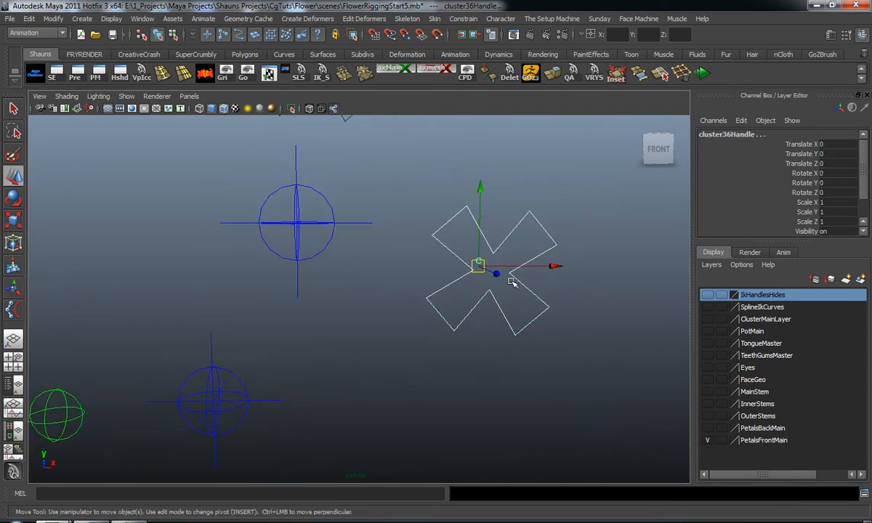
{"action": "left_click", "coordinate": [615, 296]}
{"action": "left_click", "coordinate": [553, 268]}
{"action": "left_click", "coordinate": [517, 242], "text": "shift"}
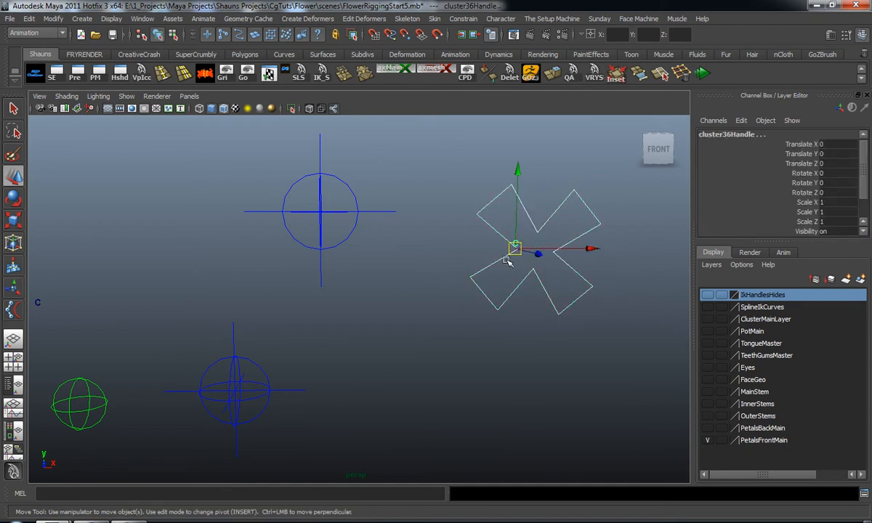
{"action": "key", "text": "g"}
Step: Parent-constrain the tip cluster40Handle and middle cluster39Handle of the bottom petal right of centre to their matching controls
{"action": "scroll", "coordinate": [427, 305], "scroll_direction": "down", "scroll_amount": 8}
{"action": "scroll", "coordinate": [436, 312], "scroll_direction": "up", "scroll_amount": 4}
{"action": "middle_click_drag", "start_coordinate": [434, 298], "coordinate": [402, 351], "text": "alt"}
{"action": "left_click", "coordinate": [429, 335]}
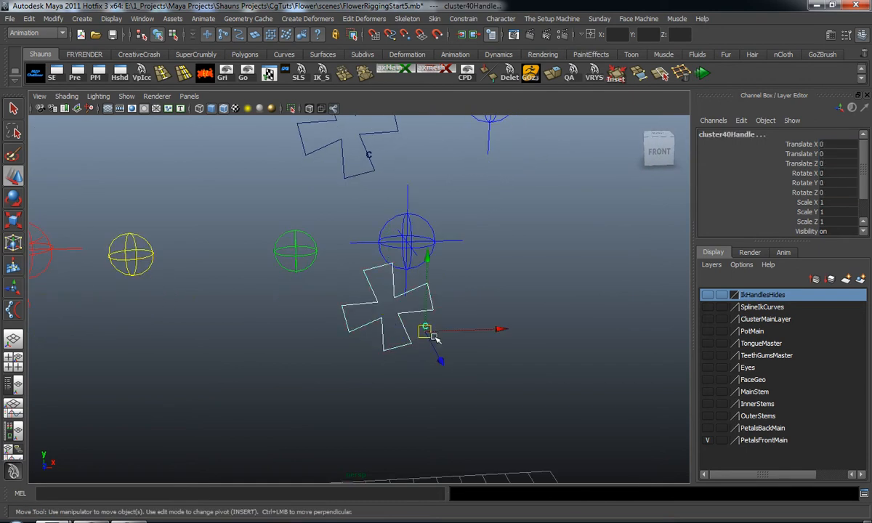
{"action": "key", "text": "g"}
{"action": "left_click", "coordinate": [356, 173]}
{"action": "left_click_drag", "start_coordinate": [385, 190], "coordinate": [399, 166], "text": "alt"}
{"action": "left_click", "coordinate": [395, 144], "text": "shift"}
{"action": "key", "text": "g"}
Step: Parent-constrain cluster38Handle, the innermost cluster of the bottom petal right of centre, to its control
{"action": "scroll", "coordinate": [409, 174], "scroll_direction": "down", "scroll_amount": 8}
{"action": "middle_click_drag", "start_coordinate": [408, 178], "coordinate": [405, 285], "text": "alt"}
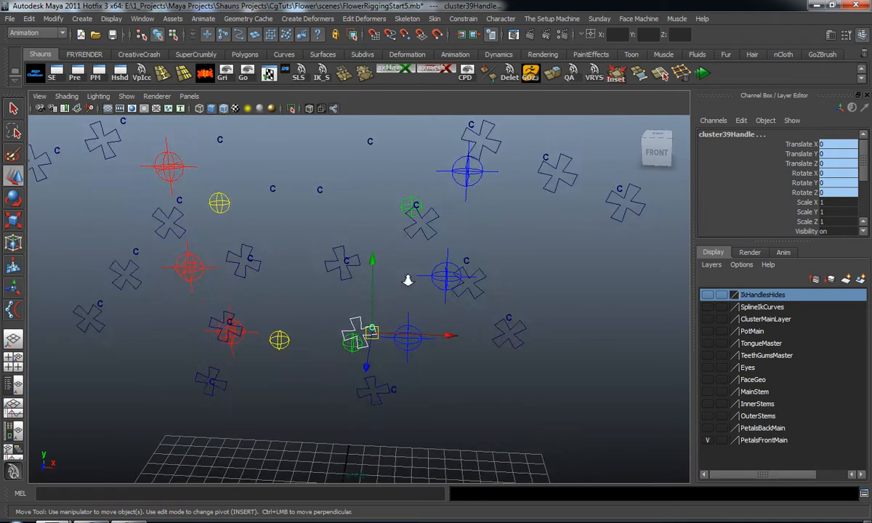
{"action": "scroll", "coordinate": [385, 284], "scroll_direction": "up", "scroll_amount": 5}
{"action": "left_click", "coordinate": [314, 227]}
{"action": "left_click_drag", "start_coordinate": [364, 245], "coordinate": [387, 242], "text": "alt"}
{"action": "left_click", "coordinate": [373, 212], "text": "shift"}
{"action": "key", "text": "g"}
Step: Parent-constrain cluster42Handle, the innermost cluster of the bottom petal left of centre, to its control cc_FP21
{"action": "scroll", "coordinate": [388, 242], "scroll_direction": "down", "scroll_amount": 3}
{"action": "middle_click_drag", "start_coordinate": [417, 248], "coordinate": [537, 250], "text": "alt"}
{"action": "left_click_drag", "start_coordinate": [418, 275], "coordinate": [434, 276], "text": "alt"}
{"action": "scroll", "coordinate": [434, 276], "scroll_direction": "up", "scroll_amount": 5}
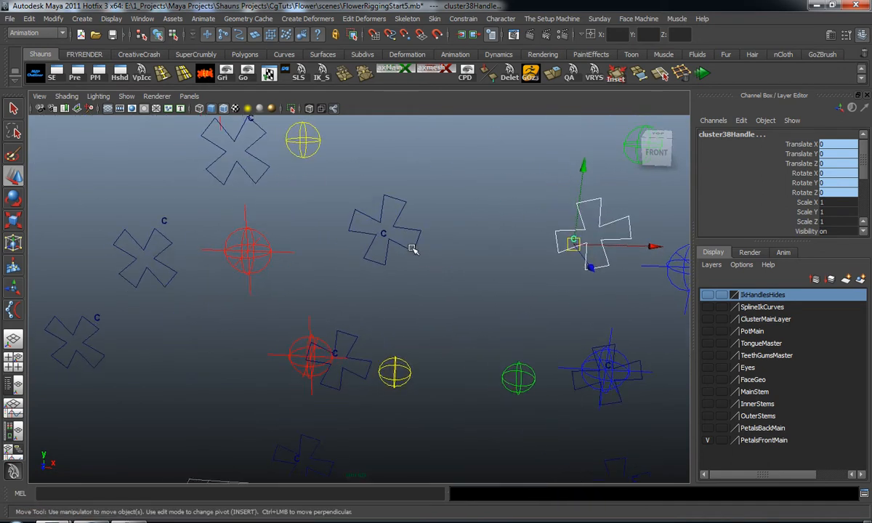
{"action": "left_click", "coordinate": [401, 210]}
{"action": "scroll", "coordinate": [387, 281], "scroll_direction": "up", "scroll_amount": 5}
{"action": "left_click_drag", "start_coordinate": [409, 268], "coordinate": [402, 271], "text": "alt"}
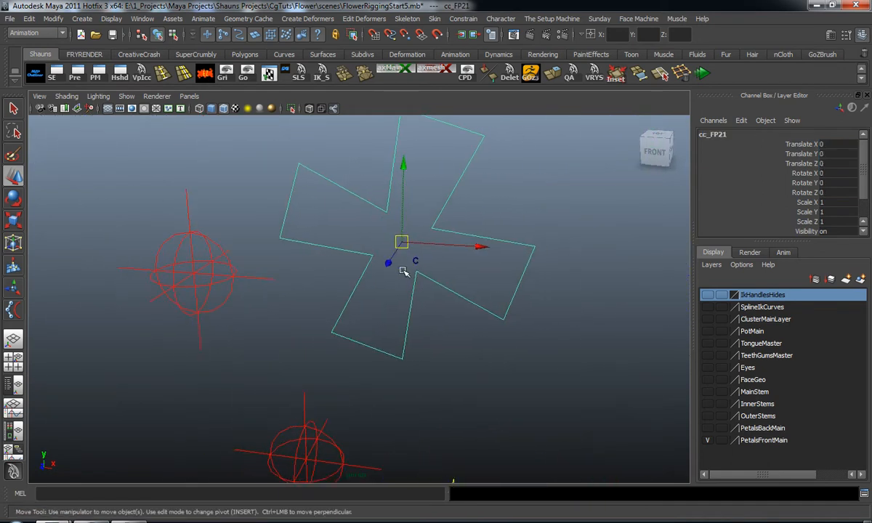
{"action": "left_click", "coordinate": [416, 263]}
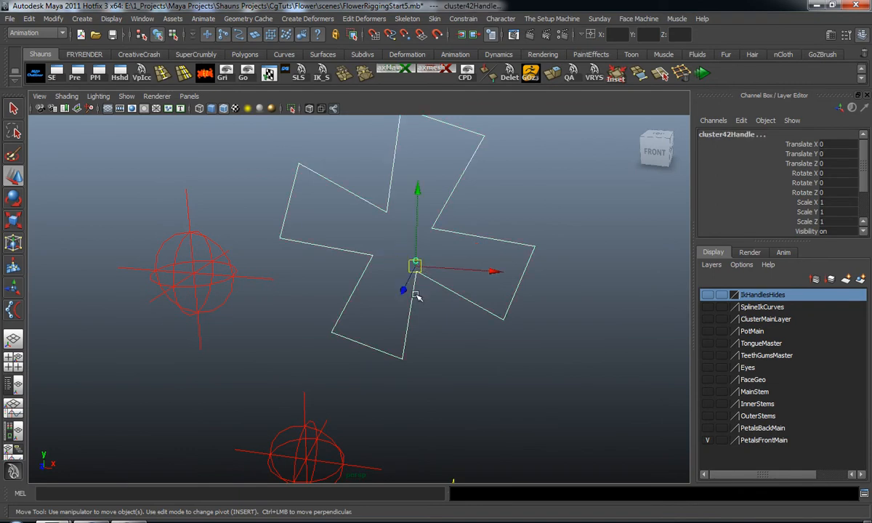
{"action": "key", "text": "g"}
Step: Parent-constrain cluster43Handle in the middle of the bottom petal left of centre to the middle control
{"action": "scroll", "coordinate": [410, 319], "scroll_direction": "down", "scroll_amount": 5}
{"action": "middle_click_drag", "start_coordinate": [403, 347], "coordinate": [461, 187], "text": "alt"}
{"action": "scroll", "coordinate": [436, 251], "scroll_direction": "up", "scroll_amount": 2}
{"action": "left_click_drag", "start_coordinate": [434, 255], "coordinate": [436, 216], "text": "alt"}
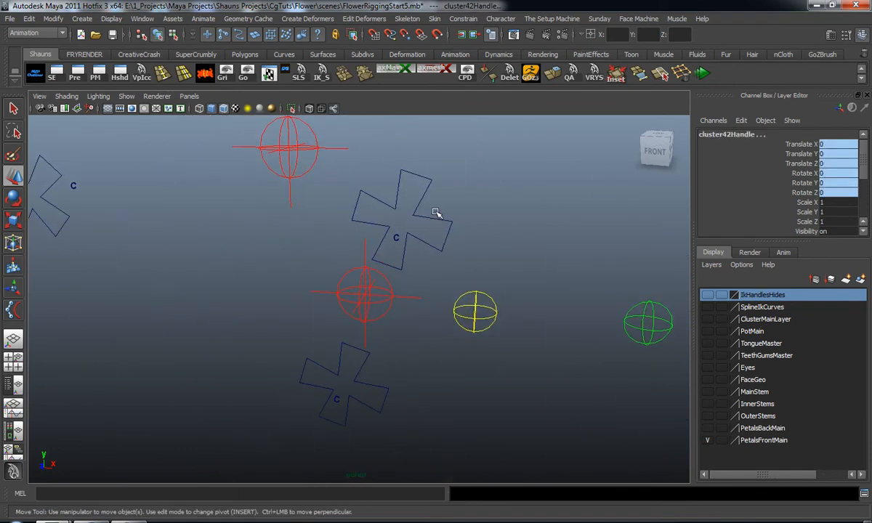
{"action": "left_click", "coordinate": [436, 215]}
{"action": "left_click", "coordinate": [396, 236]}
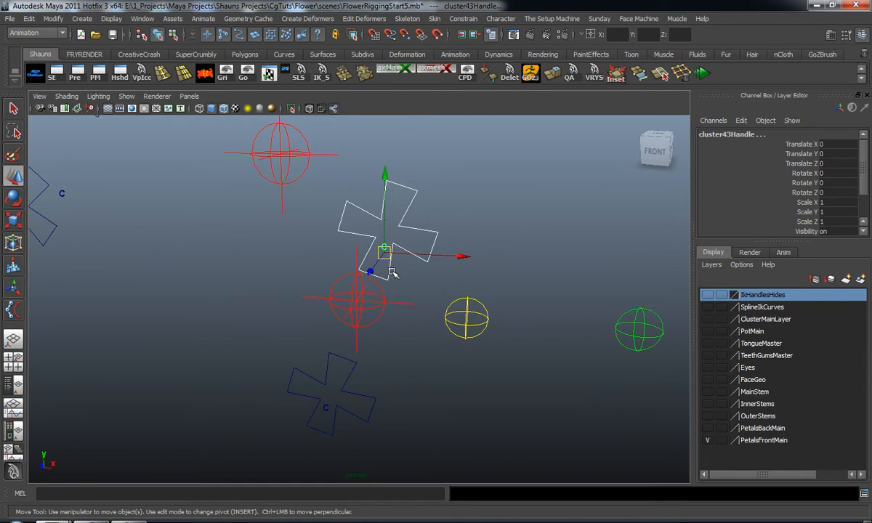
{"action": "key", "text": "g"}
Step: Parent-constrain cluster44Handle at the tip of the bottom petal left of centre to the lowest control
{"action": "middle_click_drag", "start_coordinate": [386, 318], "coordinate": [440, 236], "text": "alt"}
{"action": "left_click_drag", "start_coordinate": [409, 299], "coordinate": [401, 325], "text": "alt"}
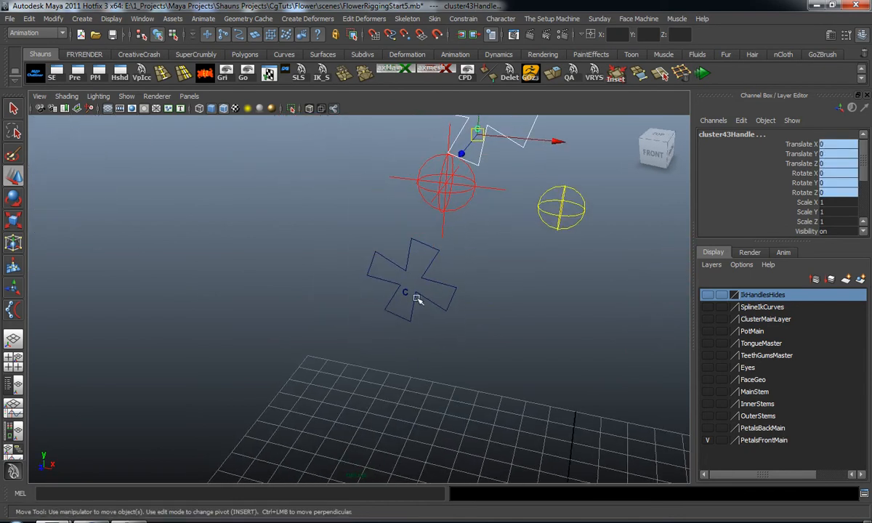
{"action": "left_click", "coordinate": [444, 311]}
{"action": "scroll", "coordinate": [447, 314], "scroll_direction": "up", "scroll_amount": 4}
{"action": "scroll", "coordinate": [446, 314], "scroll_direction": "up", "scroll_amount": 2}
{"action": "left_click", "coordinate": [451, 295]}
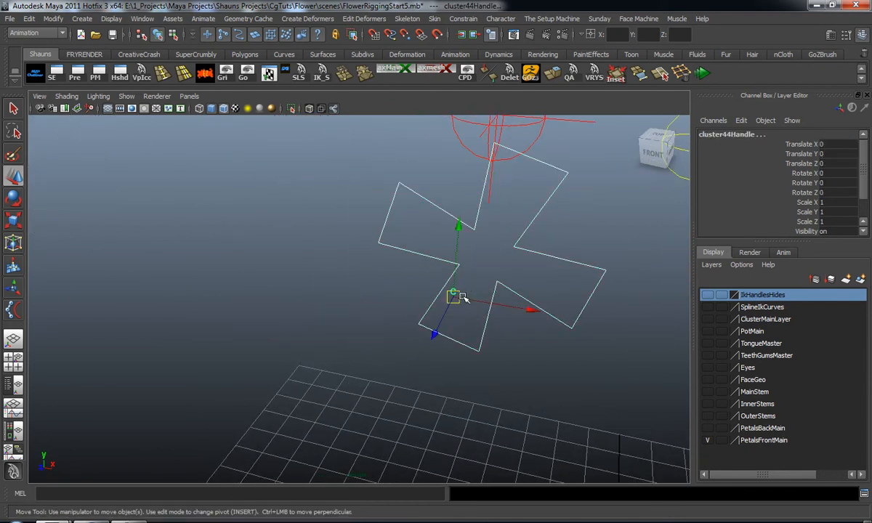
{"action": "key", "text": "g"}
Step: Parent-constrain cluster48Handle at the tip of the lower-left petal to its outermost cross-shaped control
{"action": "scroll", "coordinate": [379, 284], "scroll_direction": "down", "scroll_amount": 5}
{"action": "middle_click_drag", "start_coordinate": [379, 284], "coordinate": [439, 335], "text": "alt"}
{"action": "middle_click_drag", "start_coordinate": [312, 248], "coordinate": [400, 367], "text": "alt"}
{"action": "scroll", "coordinate": [349, 350], "scroll_direction": "up", "scroll_amount": 3}
{"action": "left_click", "coordinate": [349, 351]}
{"action": "left_click_drag", "start_coordinate": [353, 321], "coordinate": [346, 289], "text": "alt"}
{"action": "left_click_drag", "start_coordinate": [341, 231], "coordinate": [354, 246], "text": "shift"}
{"action": "scroll", "coordinate": [389, 251], "scroll_direction": "down", "scroll_amount": 5}
{"action": "key", "text": "g"}
Step: Parent-constrain cluster47Handle in the middle of the lower-left petal to the middle cross-shaped control
{"action": "middle_click_drag", "start_coordinate": [433, 254], "coordinate": [389, 313], "text": "alt"}
{"action": "scroll", "coordinate": [390, 313], "scroll_direction": "up", "scroll_amount": 3}
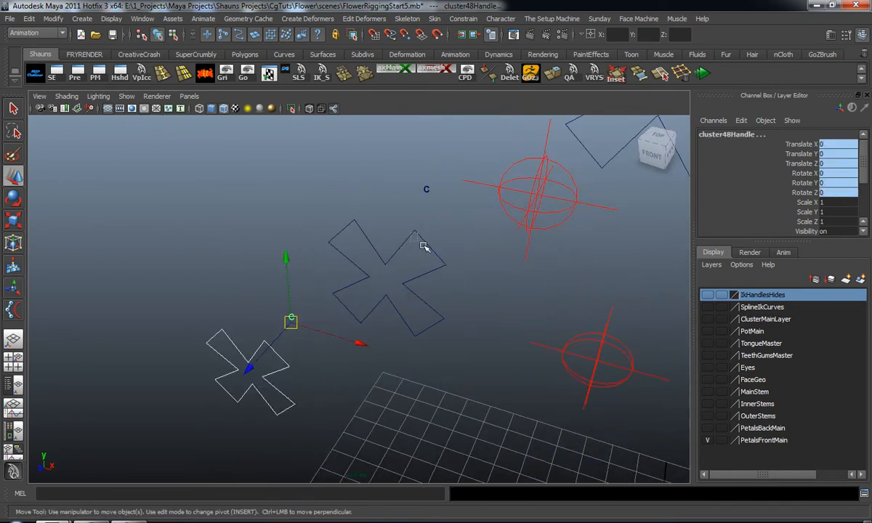
{"action": "left_click", "coordinate": [410, 234]}
{"action": "left_click_drag", "start_coordinate": [425, 181], "coordinate": [436, 199], "text": "shift"}
{"action": "middle_click_drag", "start_coordinate": [492, 236], "coordinate": [379, 309], "text": "alt"}
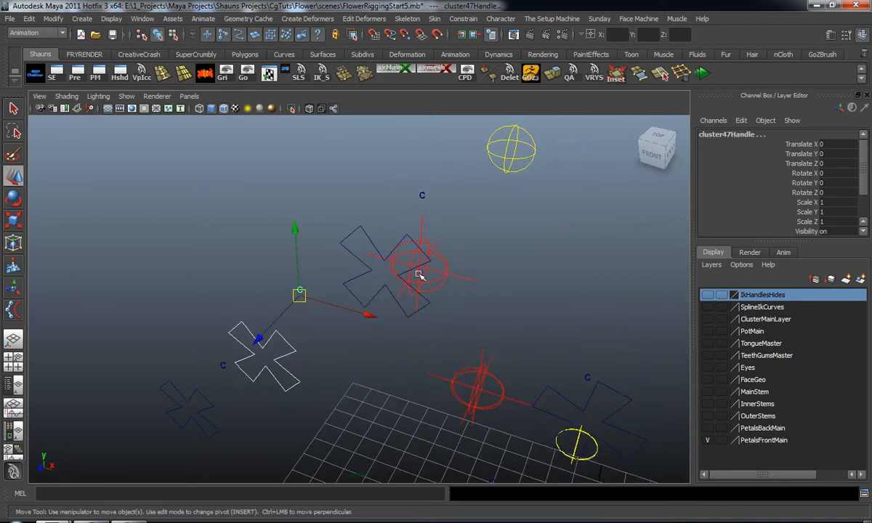
{"action": "key", "text": "g"}
Step: Parent-constrain the lower-left petal's innermost cluster to the innermost cross-shaped control
{"action": "left_click", "coordinate": [390, 226]}
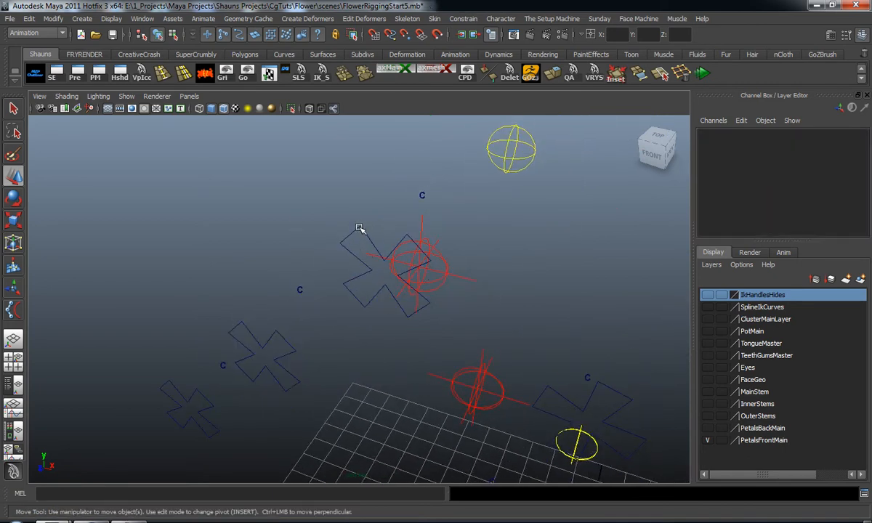
{"action": "left_click", "coordinate": [359, 229]}
{"action": "left_click", "coordinate": [422, 197], "text": "shift"}
{"action": "key", "text": "g"}
Step: Parent-constrain cluster50Handle, the innermost cluster of the left-side petal, to its control
{"action": "right_click_drag", "start_coordinate": [418, 263], "coordinate": [379, 263], "text": "alt"}
{"action": "left_click_drag", "start_coordinate": [379, 263], "coordinate": [419, 266], "text": "alt"}
{"action": "right_click_drag", "start_coordinate": [419, 267], "coordinate": [435, 271], "text": "alt"}
{"action": "middle_click_drag", "start_coordinate": [434, 271], "coordinate": [447, 313], "text": "alt"}
{"action": "left_click_drag", "start_coordinate": [447, 313], "coordinate": [338, 299], "text": "alt"}
{"action": "left_click", "coordinate": [300, 280]}
{"action": "left_click", "coordinate": [321, 236], "text": "shift"}
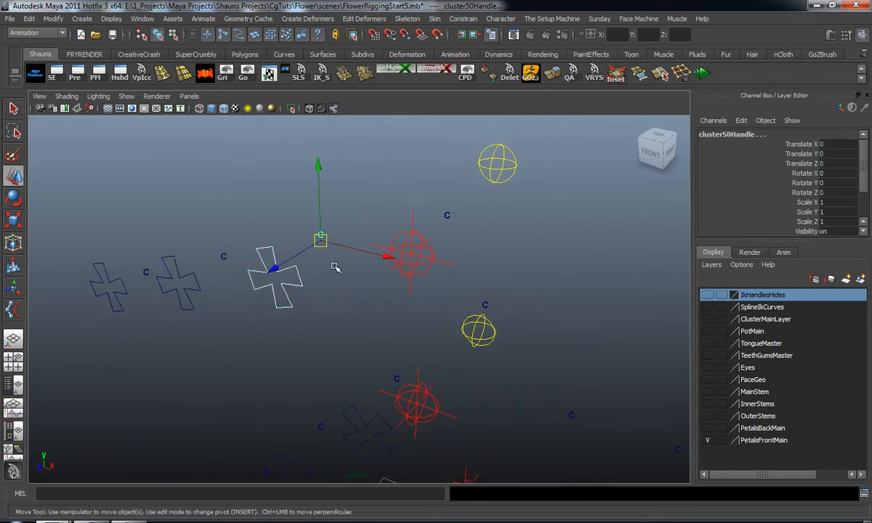
{"action": "key", "text": "g"}
Step: Parent-constrain the left-side petal's cluster51Handle to the middle control and tip cluster52Handle to cc_FP25
{"action": "left_click_drag", "start_coordinate": [244, 278], "coordinate": [218, 298], "text": "alt"}
{"action": "left_click", "coordinate": [211, 291]}
{"action": "left_click", "coordinate": [227, 270], "text": "shift"}
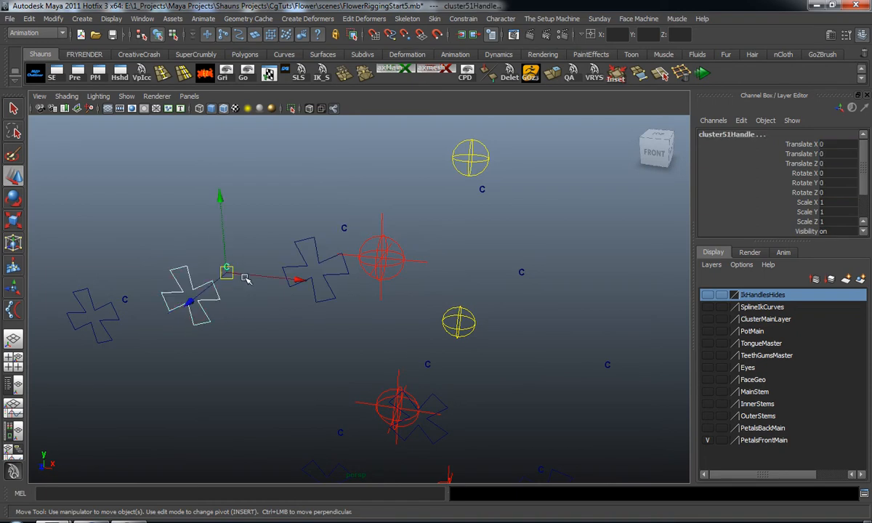
{"action": "key", "text": "g"}
{"action": "left_click", "coordinate": [116, 311]}
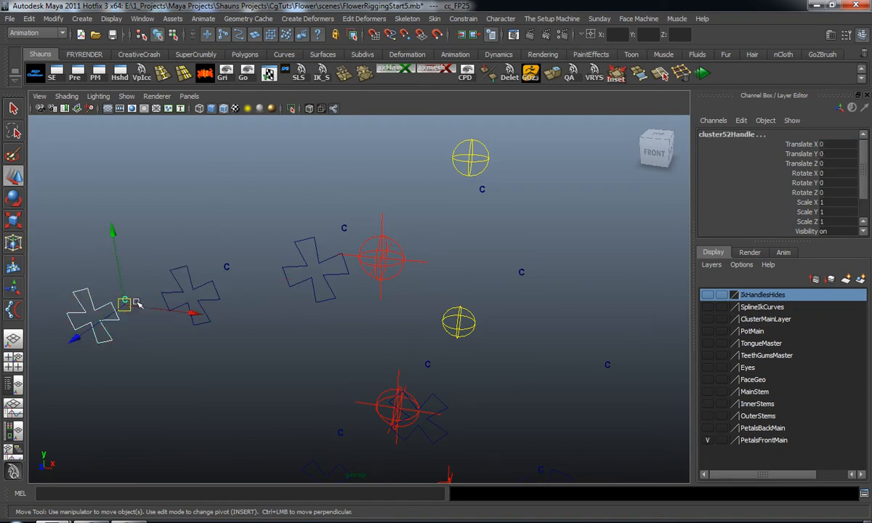
{"action": "left_click", "coordinate": [126, 298], "text": "shift"}
{"action": "left_click_drag", "start_coordinate": [127, 299], "coordinate": [210, 320], "text": "alt"}
{"action": "key", "text": "g"}
Step: Parent-constrain the upper-left petal's inner cluster54Handle and middle cluster55Handle to their matching controls
{"action": "scroll", "coordinate": [213, 303], "scroll_direction": "down", "scroll_amount": 5}
{"action": "middle_click_drag", "start_coordinate": [255, 236], "coordinate": [278, 300], "text": "alt"}
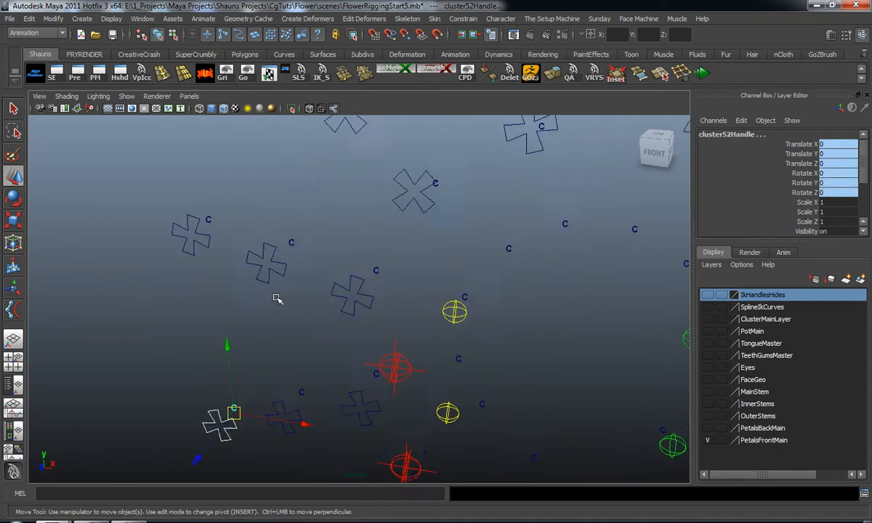
{"action": "scroll", "coordinate": [260, 279], "scroll_direction": "up", "scroll_amount": 5}
{"action": "left_click", "coordinate": [343, 293]}
{"action": "left_click", "coordinate": [389, 255], "text": "shift"}
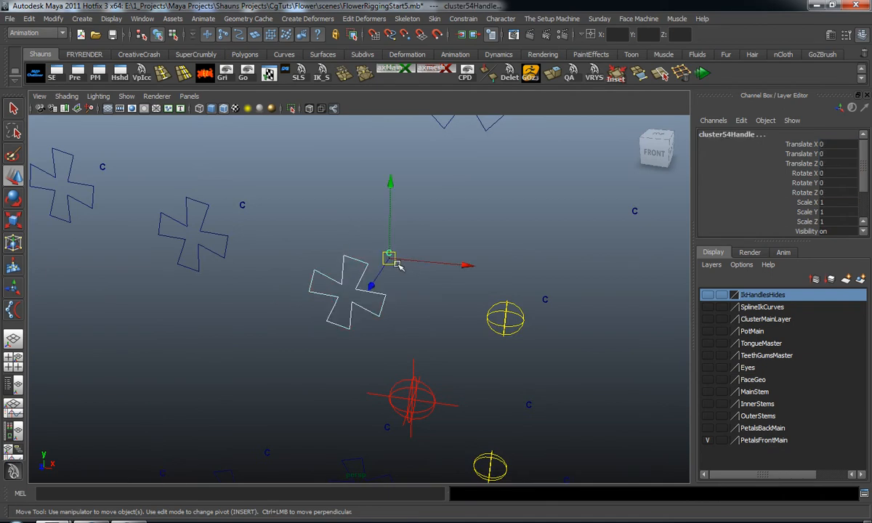
{"action": "key", "text": "g"}
{"action": "left_click", "coordinate": [206, 248]}
{"action": "left_click", "coordinate": [242, 206], "text": "shift"}
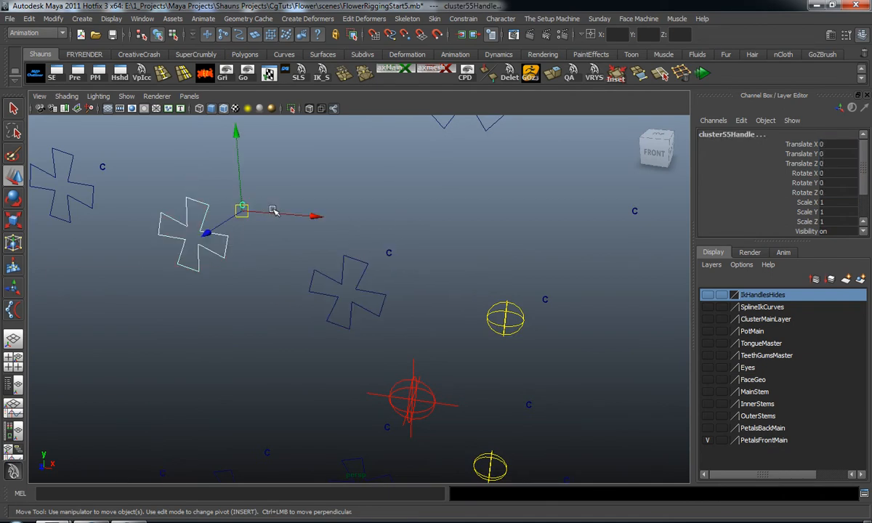
{"action": "key", "text": "g"}
Step: Parent-constrain the upper-left petal's tip cluster56Handle to its tip control cc_FP28
{"action": "scroll", "coordinate": [279, 217], "scroll_direction": "down", "scroll_amount": 5}
{"action": "middle_click_drag", "start_coordinate": [284, 220], "coordinate": [367, 246], "text": "alt"}
{"action": "scroll", "coordinate": [327, 250], "scroll_direction": "up", "scroll_amount": 7}
{"action": "left_click", "coordinate": [189, 220]}
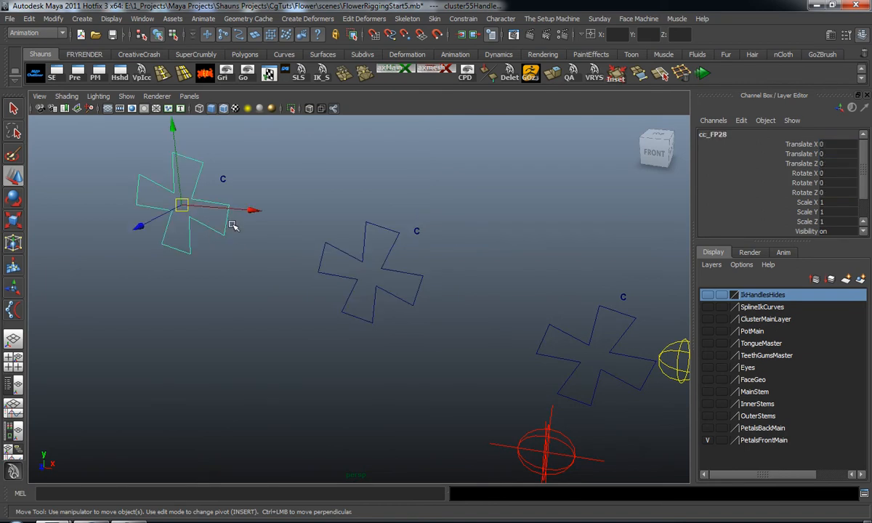
{"action": "left_click", "coordinate": [223, 179], "text": "shift"}
{"action": "scroll", "coordinate": [298, 196], "scroll_direction": "down", "scroll_amount": 4}
{"action": "middle_click_drag", "start_coordinate": [297, 196], "coordinate": [177, 296], "text": "alt"}
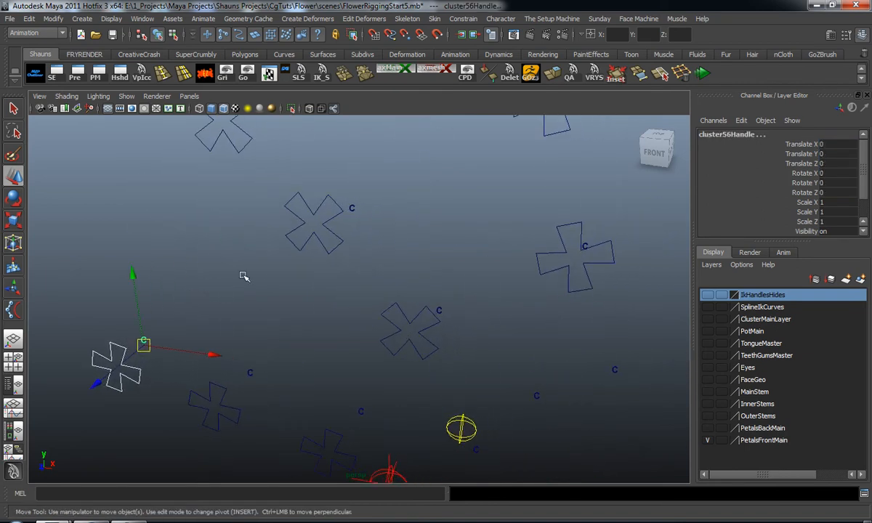
{"action": "key", "text": "g"}
Step: Parent-constrain the next petal clockwise by its innermost cluster to the inner cross-shaped control cc_FP33
{"action": "scroll", "coordinate": [282, 253], "scroll_direction": "down", "scroll_amount": 3}
{"action": "scroll", "coordinate": [291, 262], "scroll_direction": "down", "scroll_amount": 5}
{"action": "scroll", "coordinate": [282, 285], "scroll_direction": "up", "scroll_amount": 5}
{"action": "mouse_move", "coordinate": [282, 286]}
{"action": "left_mouse_down", "text": "alt"}
{"action": "mouse_move", "coordinate": [297, 271]}
{"action": "mouse_move", "coordinate": [296, 279]}
{"action": "left_mouse_up", "text": "alt"}
{"action": "left_click", "coordinate": [362, 311]}
{"action": "left_click_drag", "start_coordinate": [366, 320], "coordinate": [351, 299], "text": "alt"}
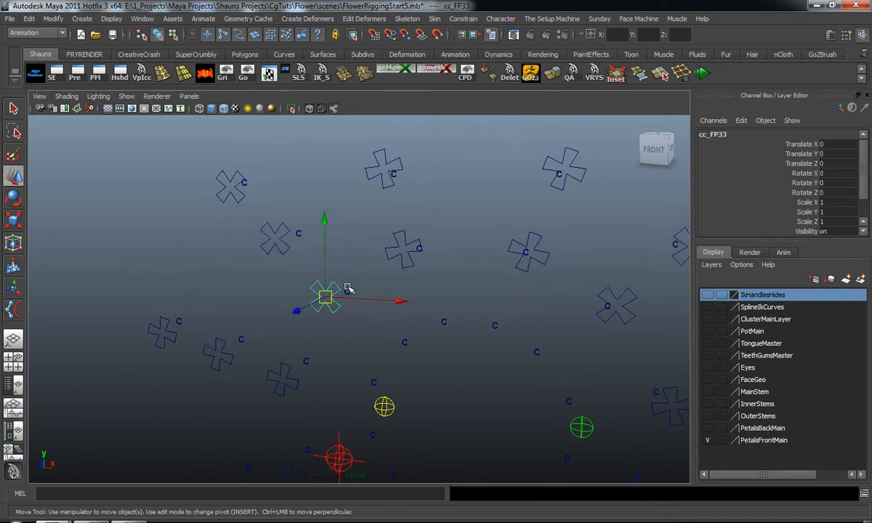
{"action": "left_click", "coordinate": [349, 293], "text": "shift"}
{"action": "key", "text": "g"}
Step: Parent-constrain the same petal's middle cluster and tip cluster60Handle to their matching cross-shaped controls
{"action": "left_click", "coordinate": [286, 252]}
{"action": "left_click", "coordinate": [300, 235], "text": "shift"}
{"action": "key", "text": "g"}
{"action": "mouse_move", "coordinate": [235, 211]}
{"action": "left_mouse_down", "text": "alt"}
{"action": "mouse_move", "coordinate": [248, 243]}
{"action": "mouse_move", "coordinate": [245, 226]}
{"action": "left_mouse_up", "text": "alt"}
{"action": "left_click", "coordinate": [263, 231]}
{"action": "left_click", "coordinate": [239, 221], "text": "shift"}
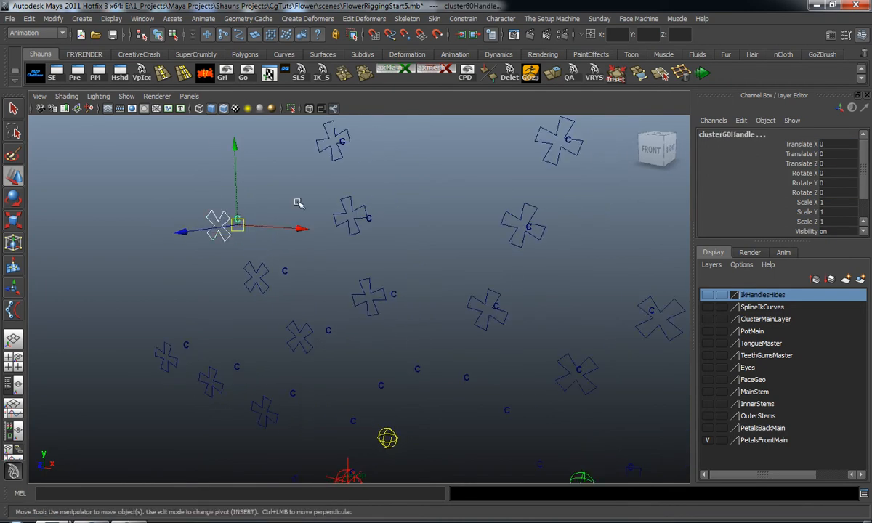
{"action": "key", "text": "g"}
Step: Parent-constrain the last petal's inner cluster62Handle to cc_FP36 and its middle cluster to the middle control
{"action": "left_click", "coordinate": [371, 305]}
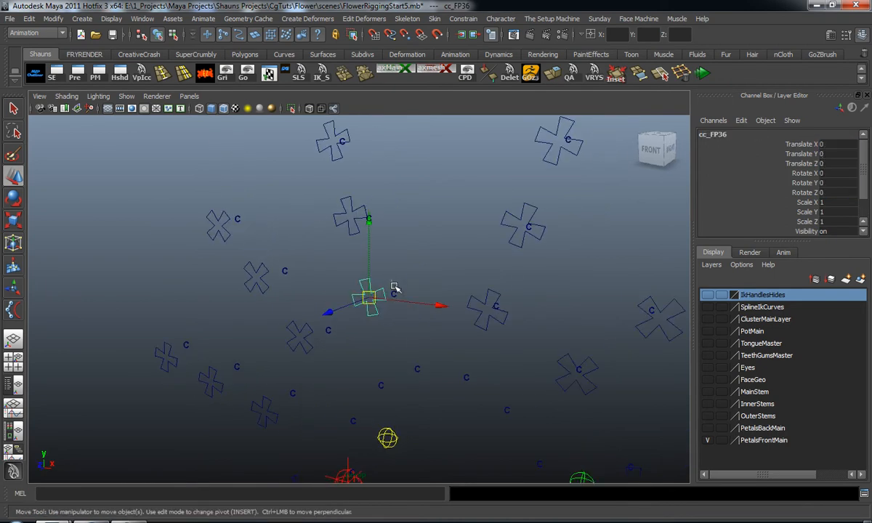
{"action": "left_click", "coordinate": [393, 293], "text": "shift"}
{"action": "left_click_drag", "start_coordinate": [411, 280], "coordinate": [409, 322], "text": "alt"}
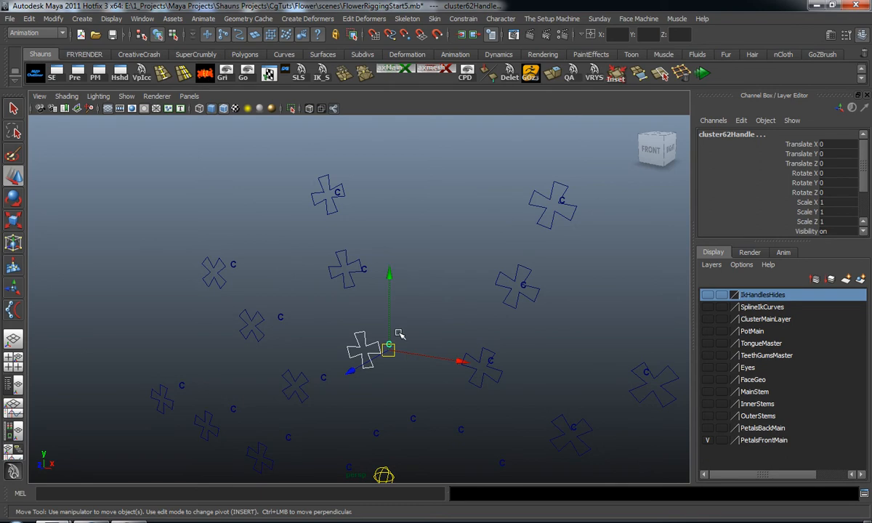
{"action": "key", "text": "g"}
{"action": "left_click", "coordinate": [345, 267]}
{"action": "left_click_drag", "start_coordinate": [366, 272], "coordinate": [371, 292], "text": "alt"}
{"action": "left_click", "coordinate": [344, 279], "text": "shift"}
{"action": "key", "text": "g"}
Step: Parent-constrain the last petal's tip cluster to its outermost cross-shaped control
{"action": "left_click", "coordinate": [299, 234]}
{"action": "left_click_drag", "start_coordinate": [336, 235], "coordinate": [397, 304], "text": "alt"}
{"action": "left_click", "coordinate": [292, 227], "text": "shift"}
{"action": "key", "text": "g"}
{"action": "left_click", "coordinate": [432, 285]}
{"action": "key", "text": "ctrl+z"}
Step: Clear the selection and display the polygon petal meshes in the perspective view
{"action": "right_click_drag", "start_coordinate": [396, 304], "coordinate": [273, 327], "text": "alt"}
{"action": "left_click_drag", "start_coordinate": [273, 327], "coordinate": [370, 323], "text": "alt"}
{"action": "right_click_drag", "start_coordinate": [370, 323], "coordinate": [371, 363], "text": "alt"}
{"action": "middle_click_drag", "start_coordinate": [371, 363], "coordinate": [318, 306], "text": "alt"}
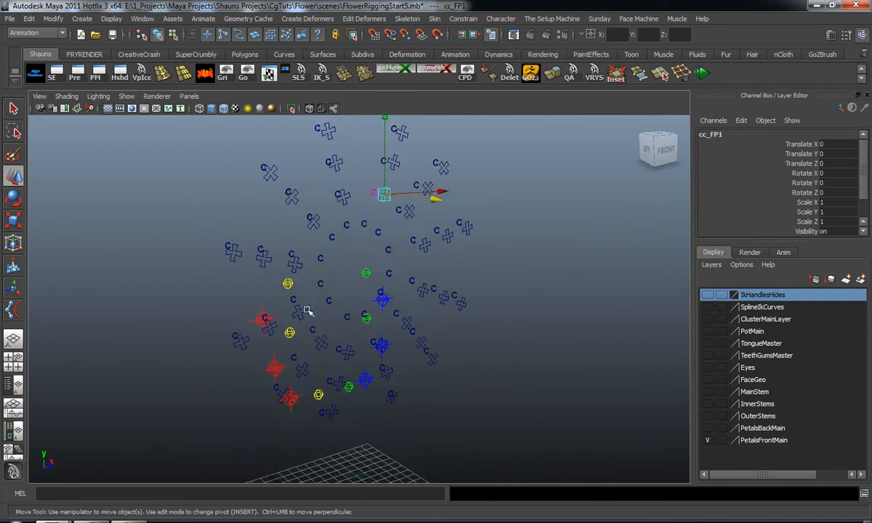
{"action": "left_click_drag", "start_coordinate": [318, 305], "coordinate": [138, 287], "text": "alt"}
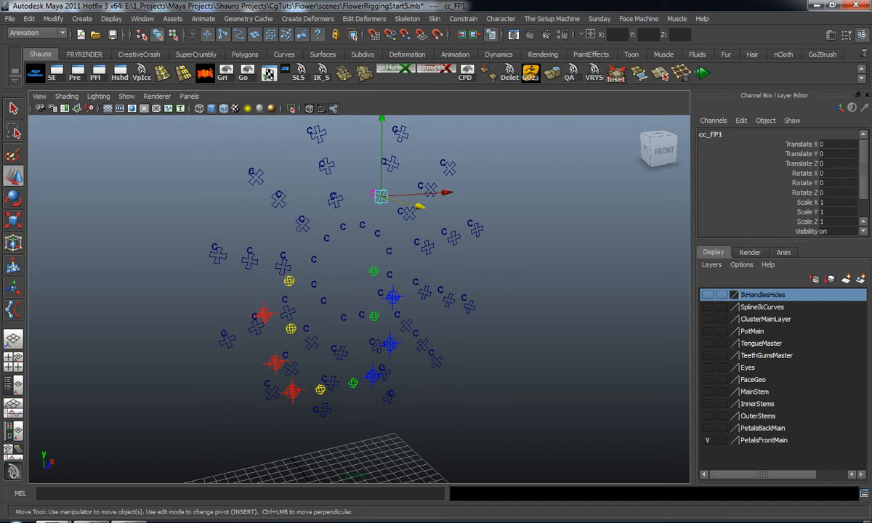
{"action": "left_click", "coordinate": [189, 256]}
{"action": "left_click_drag", "start_coordinate": [189, 255], "coordinate": [245, 255], "text": "alt"}
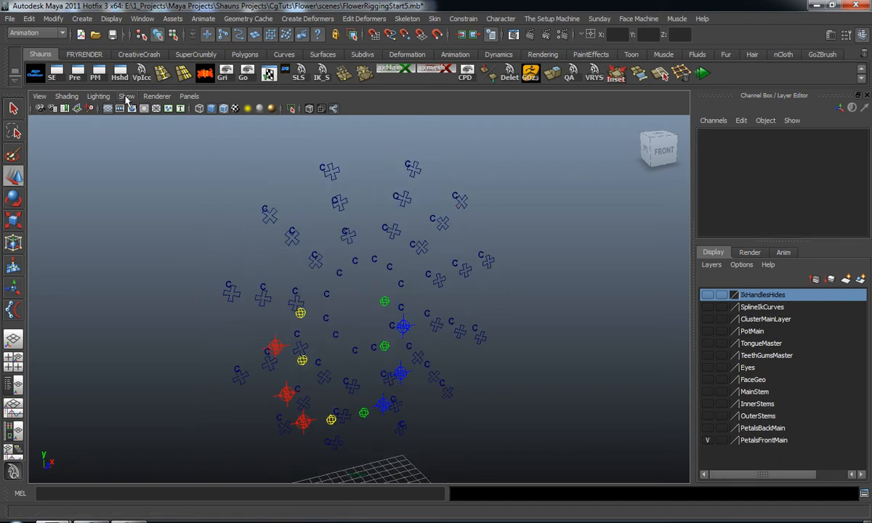
{"action": "left_click", "coordinate": [126, 96]}
{"action": "left_click", "coordinate": [143, 177]}
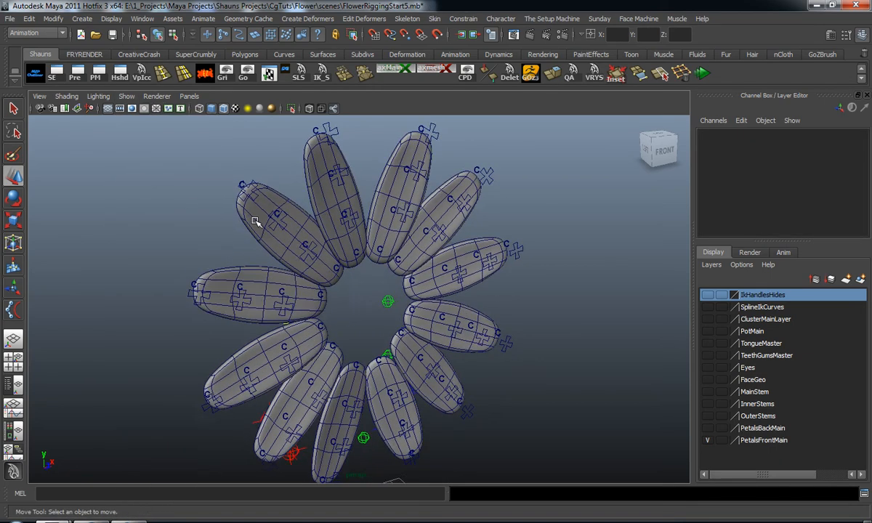
Step: Try moving the tip control cc_FP34 to test its petal's deformation, and undo the move
{"action": "left_click_drag", "start_coordinate": [273, 255], "coordinate": [240, 227], "text": "alt"}
{"action": "left_click", "coordinate": [346, 179]}
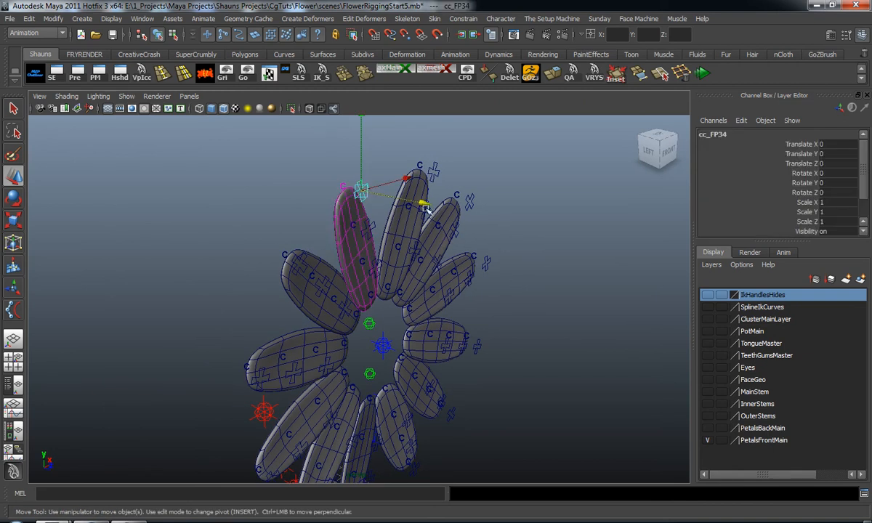
{"action": "left_click_drag", "start_coordinate": [473, 228], "coordinate": [435, 219]}
{"action": "key", "text": "ctrl+z"}
Step: Add the tip controls of the other front petals to the selection, try moving them together, and undo the move
{"action": "left_click", "coordinate": [433, 172], "text": "shift"}
{"action": "left_click", "coordinate": [469, 203], "text": "shift"}
{"action": "left_click", "coordinate": [487, 263], "text": "shift"}
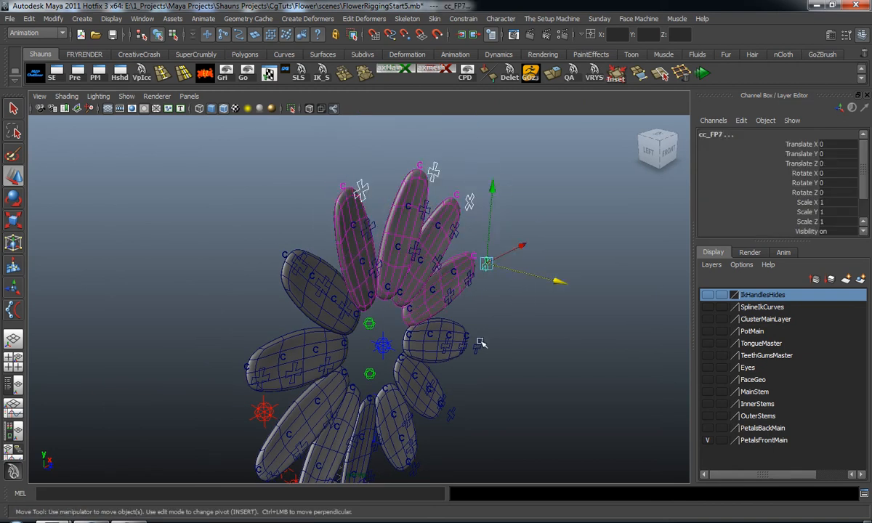
{"action": "left_click", "coordinate": [476, 347], "text": "shift"}
{"action": "left_click", "coordinate": [452, 419], "text": "shift"}
{"action": "left_click_drag", "start_coordinate": [452, 420], "coordinate": [432, 399], "text": "alt"}
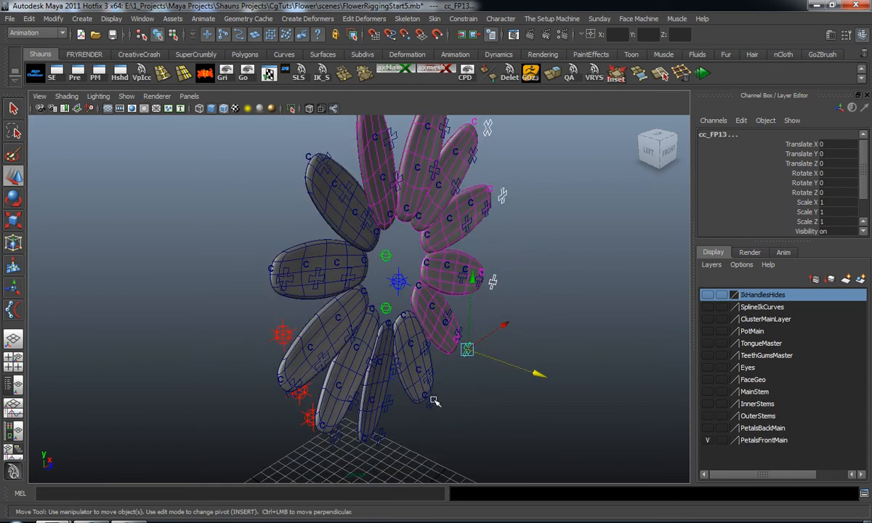
{"action": "left_click", "coordinate": [379, 440], "text": "shift"}
{"action": "left_click", "coordinate": [330, 442], "text": "shift"}
{"action": "left_click_drag", "start_coordinate": [275, 378], "coordinate": [206, 379], "text": "alt"}
{"action": "left_click", "coordinate": [207, 339], "text": "shift"}
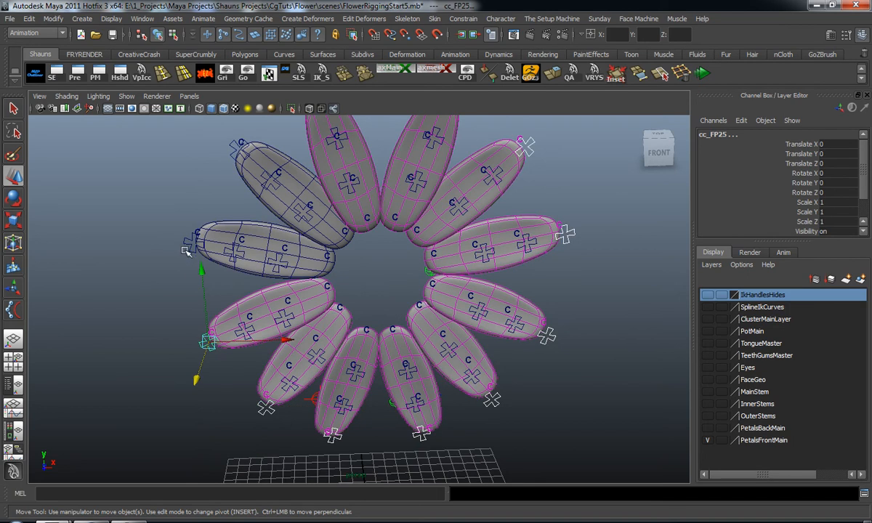
{"action": "left_click", "coordinate": [192, 242], "text": "shift"}
{"action": "left_click", "coordinate": [235, 144], "text": "shift"}
{"action": "left_click_drag", "start_coordinate": [234, 144], "coordinate": [401, 347], "text": "alt"}
{"action": "key", "text": "ctrl+z"}
Step: Select the middle controls of all the front petals, try moving them together along Z, undo the move and deselect them
{"action": "middle_click_drag", "start_coordinate": [382, 332], "coordinate": [380, 330], "text": "alt"}
{"action": "left_click_drag", "start_coordinate": [380, 330], "coordinate": [277, 285], "text": "alt"}
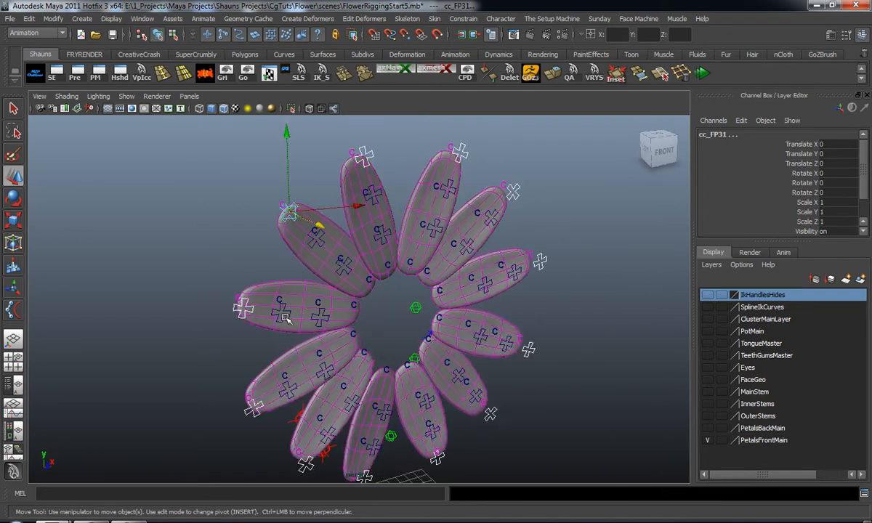
{"action": "left_click", "coordinate": [275, 306]}
{"action": "left_click", "coordinate": [317, 245], "text": "shift"}
{"action": "left_click", "coordinate": [351, 187], "text": "shift"}
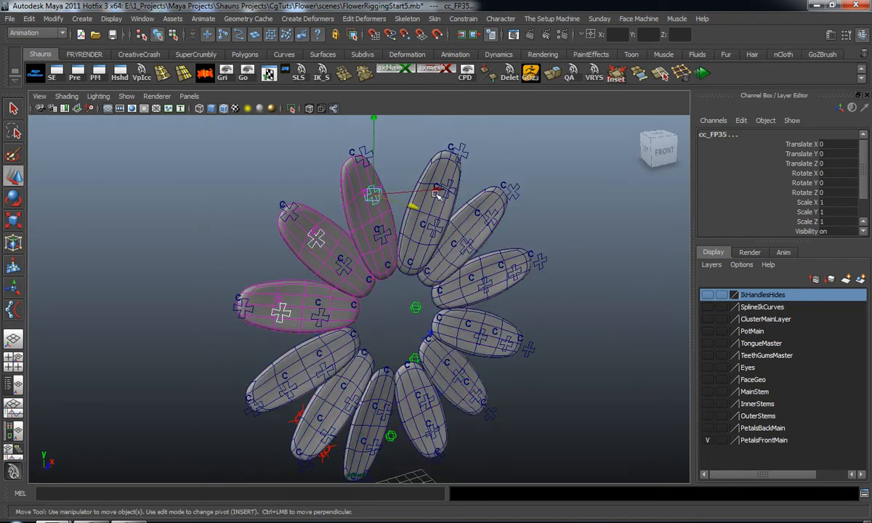
{"action": "left_click", "coordinate": [450, 193], "text": "shift"}
{"action": "left_click", "coordinate": [503, 237], "text": "shift"}
{"action": "left_click", "coordinate": [515, 274], "text": "shift"}
{"action": "left_click", "coordinate": [476, 321], "text": "shift"}
{"action": "left_click", "coordinate": [474, 396], "text": "shift"}
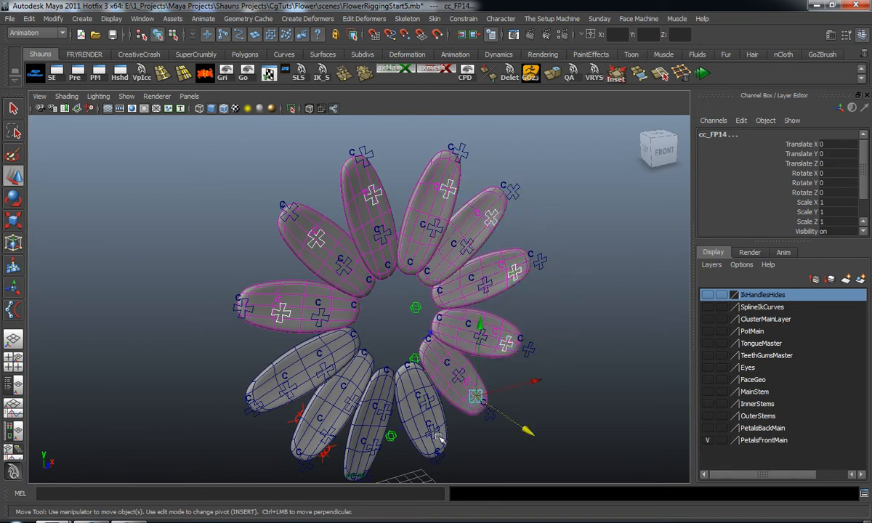
{"action": "left_click", "coordinate": [429, 436], "text": "shift"}
{"action": "left_click", "coordinate": [367, 447], "text": "shift"}
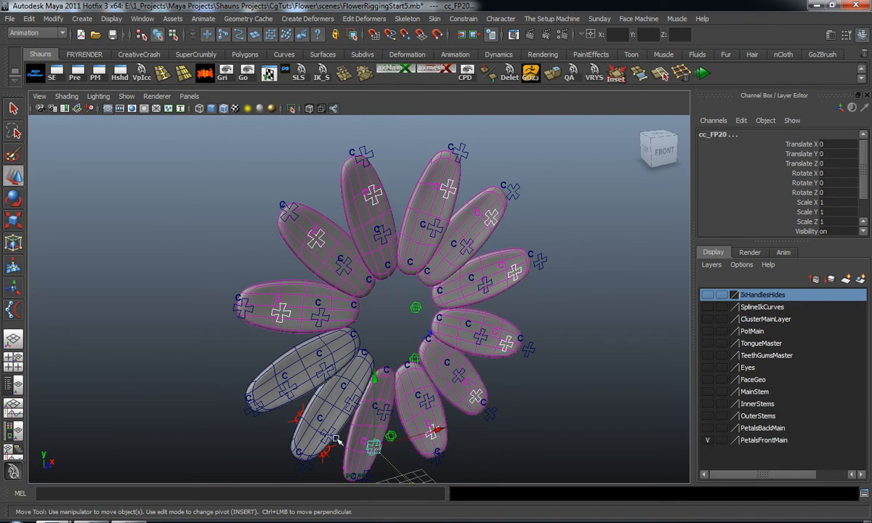
{"action": "left_click", "coordinate": [323, 430], "text": "shift"}
{"action": "left_click", "coordinate": [285, 391], "text": "shift"}
{"action": "left_click_drag", "start_coordinate": [284, 390], "coordinate": [361, 415], "text": "alt"}
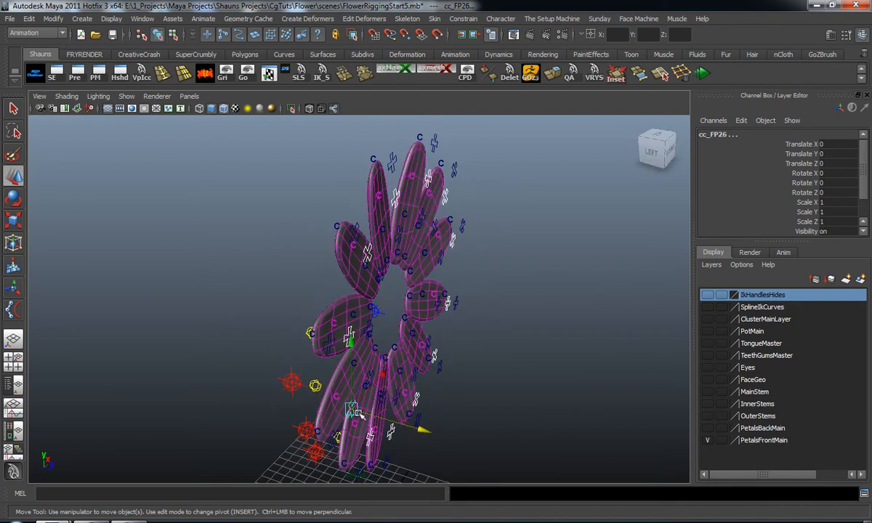
{"action": "left_click_drag", "start_coordinate": [422, 430], "coordinate": [398, 409]}
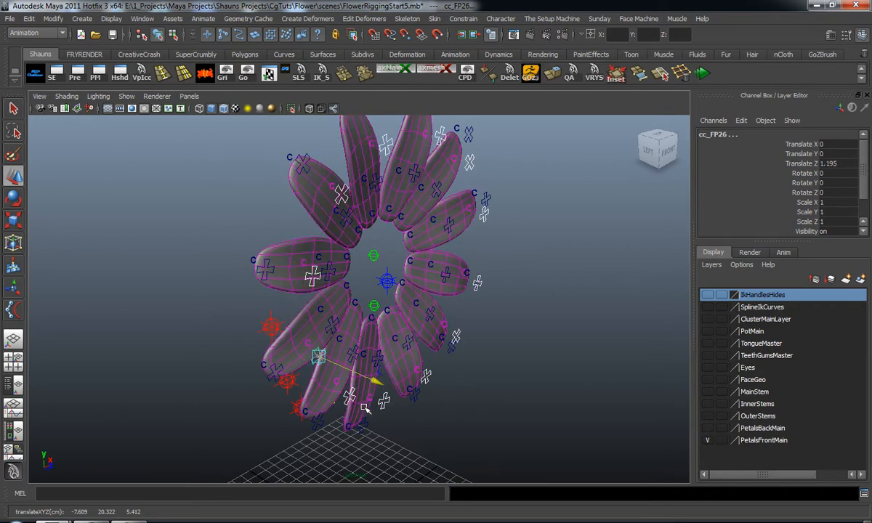
{"action": "left_click_drag", "start_coordinate": [345, 404], "coordinate": [280, 386]}
{"action": "key", "text": "ctrl+z"}
{"action": "left_click", "coordinate": [210, 365]}
{"action": "left_click_drag", "start_coordinate": [210, 364], "coordinate": [175, 345], "text": "alt"}
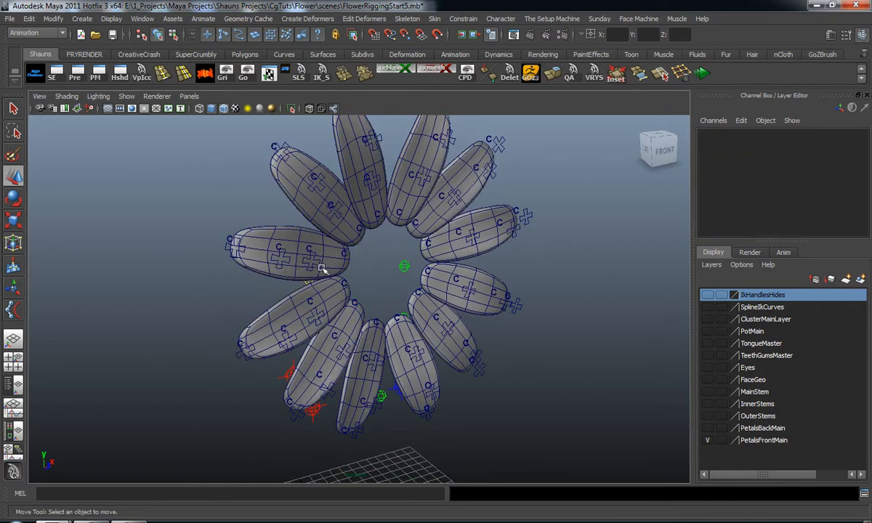
{"action": "left_click", "coordinate": [313, 263]}
{"action": "left_click_drag", "start_coordinate": [412, 179], "coordinate": [420, 215], "text": "alt"}
{"action": "key", "text": "ctrl+z"}
{"action": "key", "text": "ctrl+z"}
{"action": "key", "text": "ctrl+z"}
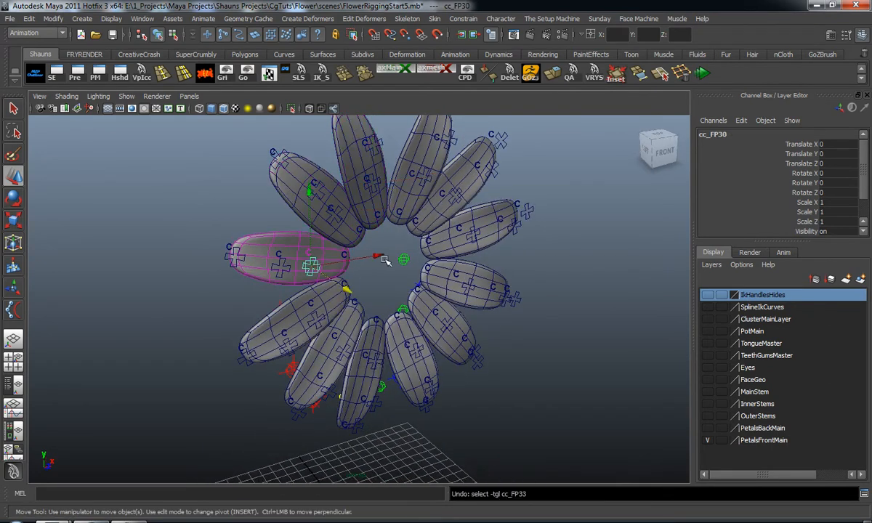
{"action": "mouse_move", "coordinate": [286, 278]}
{"action": "left_mouse_down", "text": "alt"}
{"action": "mouse_move", "coordinate": [358, 276]}
{"action": "mouse_move", "coordinate": [298, 278]}
{"action": "left_mouse_up", "text": "alt"}
{"action": "left_click", "coordinate": [514, 288]}
Step: Select the inner controls of all the front petals, try moving them forward together along Z, and undo the move
{"action": "left_click", "coordinate": [343, 219]}
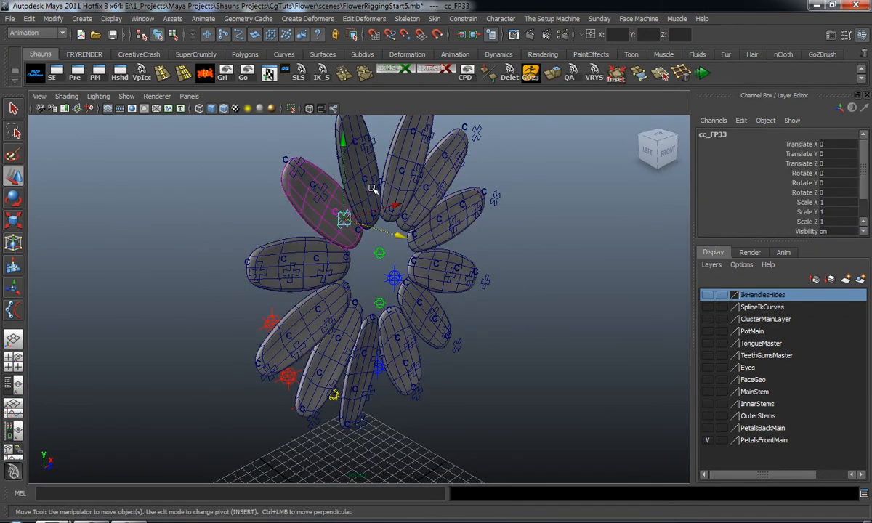
{"action": "left_click", "coordinate": [416, 172], "text": "shift"}
{"action": "left_click", "coordinate": [442, 190], "text": "shift"}
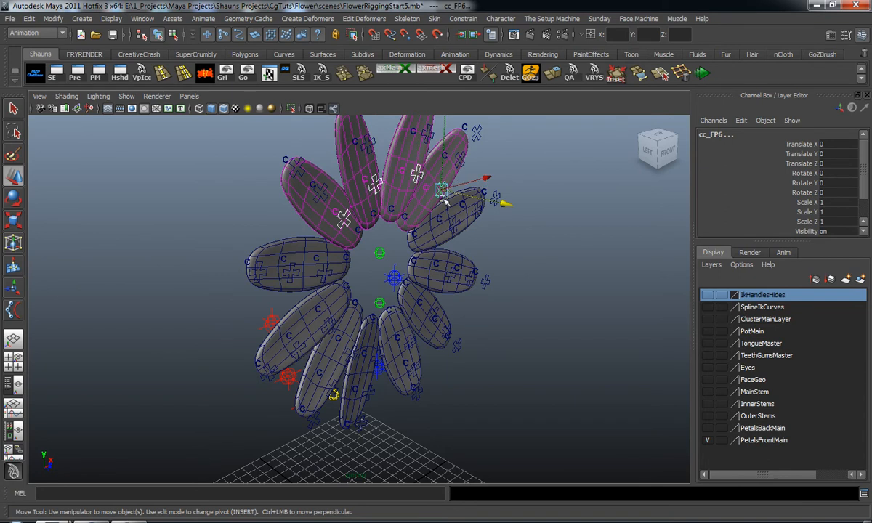
{"action": "left_click", "coordinate": [458, 225], "text": "shift"}
{"action": "left_click", "coordinate": [451, 274], "text": "shift"}
{"action": "left_click", "coordinate": [434, 313], "text": "shift"}
{"action": "left_click_drag", "start_coordinate": [375, 355], "coordinate": [322, 344], "text": "alt"}
{"action": "left_click", "coordinate": [312, 313], "text": "shift"}
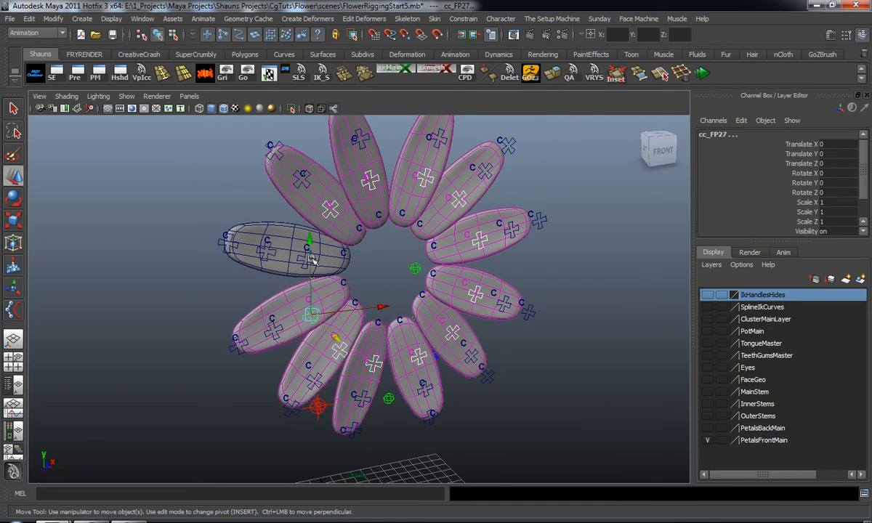
{"action": "left_click", "coordinate": [304, 262], "text": "shift"}
{"action": "left_click_drag", "start_coordinate": [326, 292], "coordinate": [406, 331], "text": "alt"}
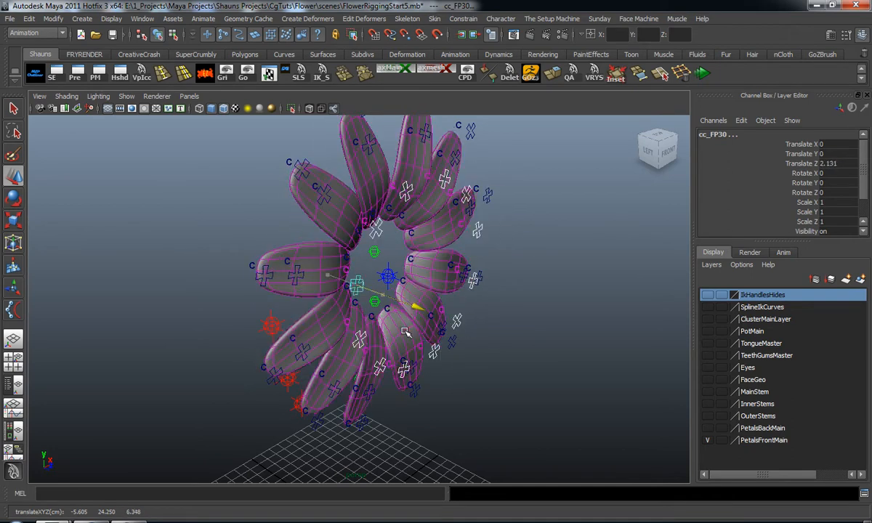
{"action": "key", "text": "z"}
{"action": "key", "text": "z"}
{"action": "key", "text": "z"}
{"action": "key", "text": "z"}
{"action": "key", "text": "z"}
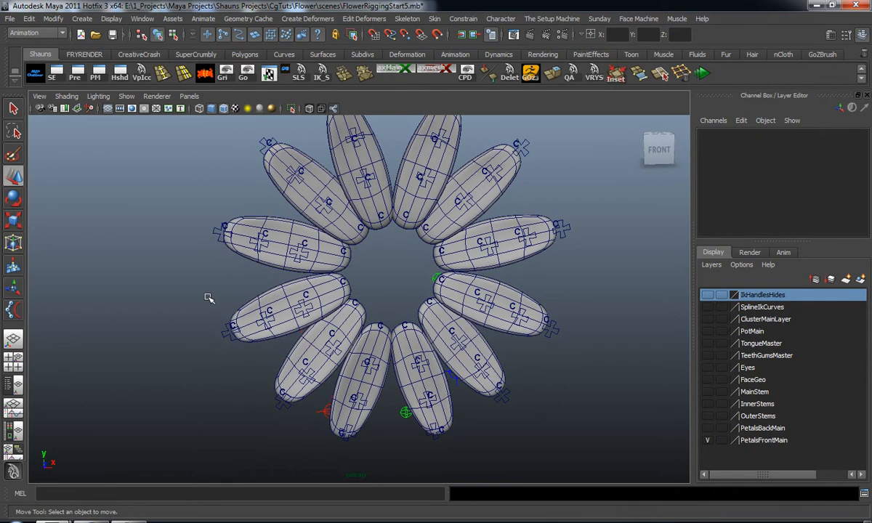
Step: Select cluster17Handle through cluster64Handle in the Outliner and group them
{"action": "left_click_drag", "start_coordinate": [282, 302], "coordinate": [322, 313], "text": "alt"}
{"action": "scroll", "coordinate": [172, 295], "scroll_direction": "down", "scroll_amount": 4}
{"action": "scroll", "coordinate": [172, 295], "scroll_direction": "down", "scroll_amount": 3}
{"action": "scroll", "coordinate": [317, 302], "scroll_direction": "up", "scroll_amount": 7}
{"action": "key", "text": "shift+o"}
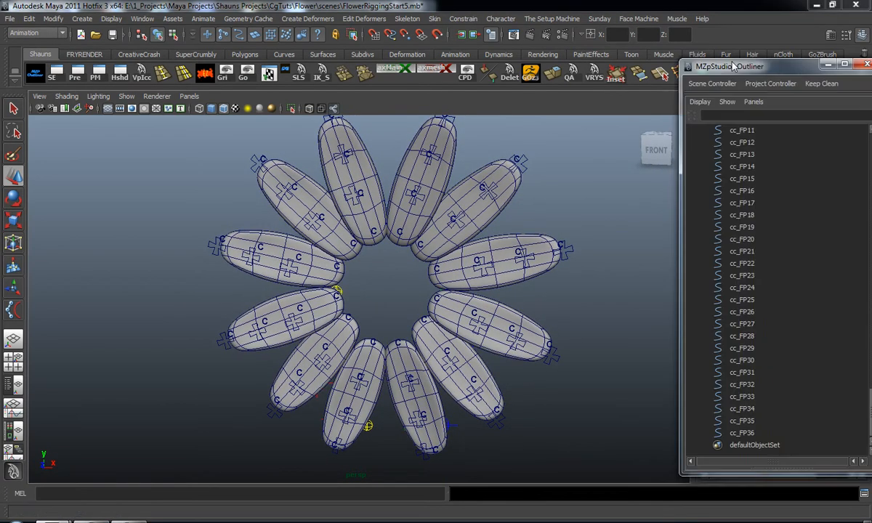
{"action": "scroll", "coordinate": [705, 372], "scroll_direction": "up", "scroll_amount": 10}
{"action": "scroll", "coordinate": [706, 372], "scroll_direction": "up", "scroll_amount": 12}
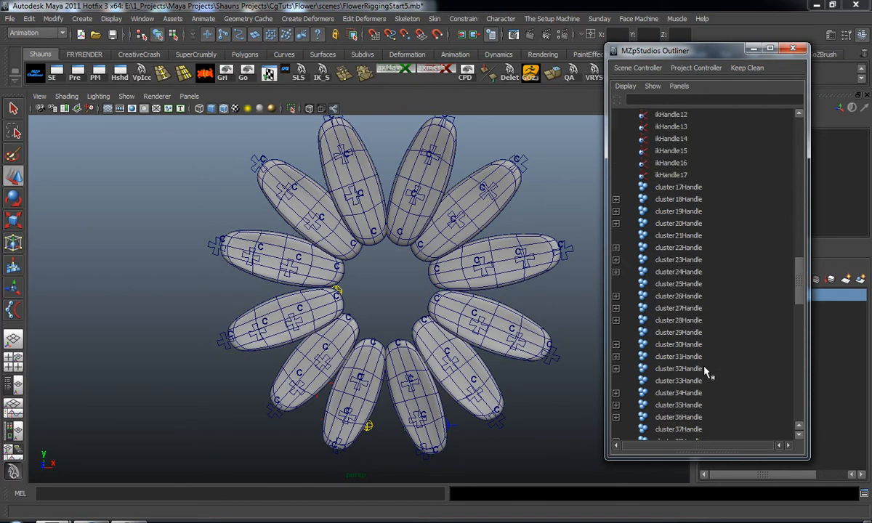
{"action": "scroll", "coordinate": [706, 372], "scroll_direction": "down", "scroll_amount": 3}
{"action": "left_click", "coordinate": [678, 284]}
{"action": "scroll", "coordinate": [679, 290], "scroll_direction": "down", "scroll_amount": 12}
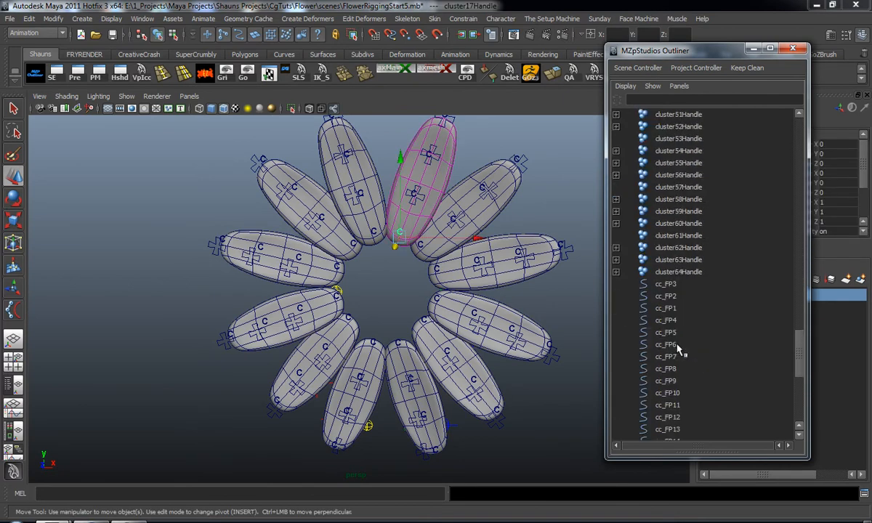
{"action": "left_click", "coordinate": [680, 272], "text": "shift"}
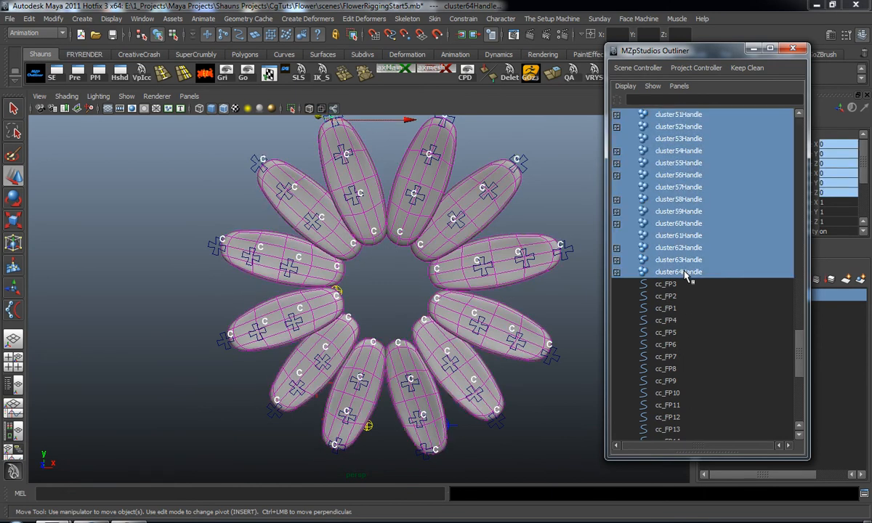
{"action": "key", "text": "ctrl+g"}
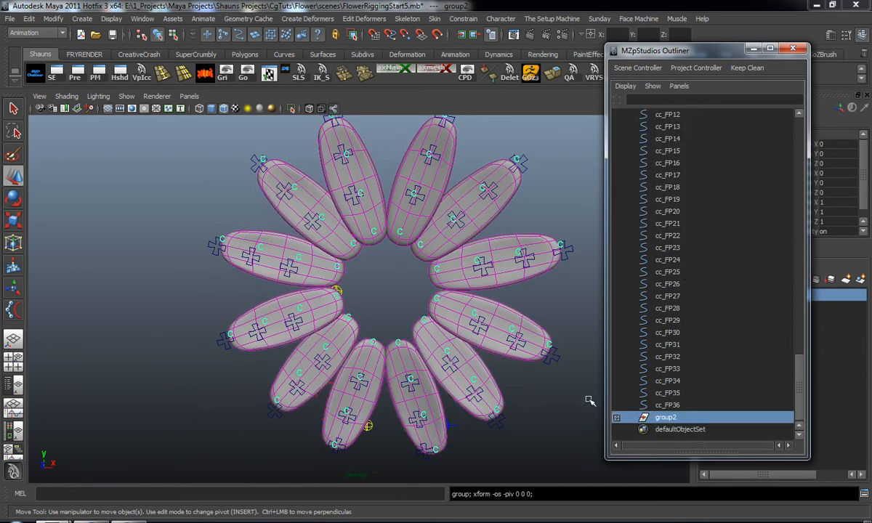
Step: Rename the new cluster group to Cluster_Front_Petals, clear the selection and move the Outliner clear of the layer list
{"action": "double_click", "coordinate": [665, 418]}
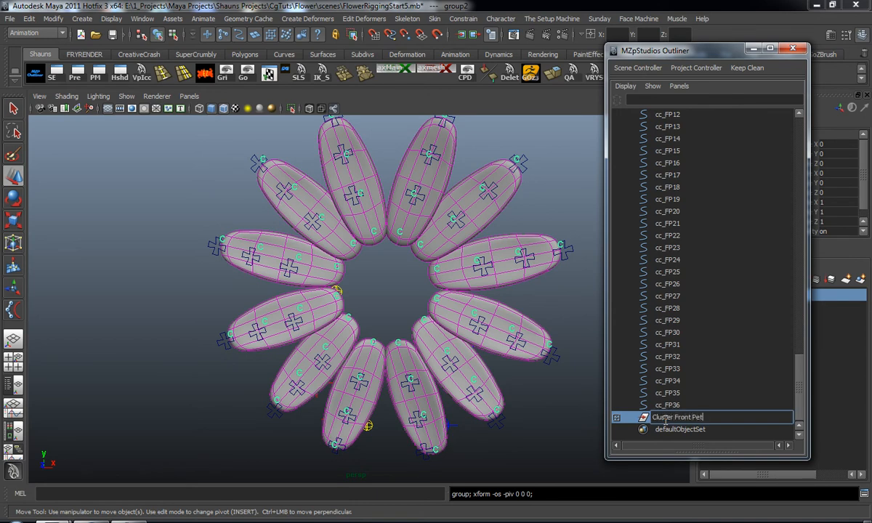
{"action": "key", "text": "Return"}
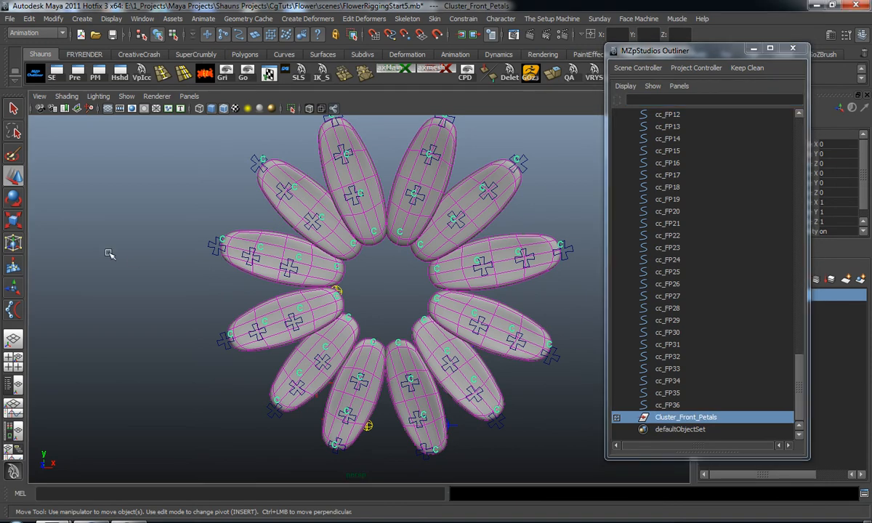
{"action": "left_click", "coordinate": [111, 252]}
{"action": "scroll", "coordinate": [675, 363], "scroll_direction": "up", "scroll_amount": 10}
{"action": "left_click_drag", "start_coordinate": [633, 50], "coordinate": [508, 45]}
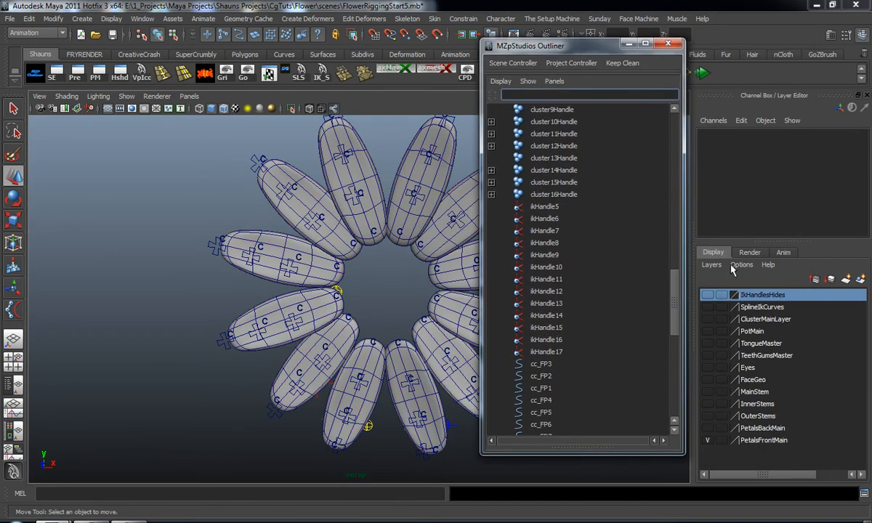
Step: Show the IkHandlesHides layer and select ikHandle6 through ikHandle17 in the Outliner, leaving out ikHandle5
{"action": "left_click", "coordinate": [707, 295]}
{"action": "left_click_drag", "start_coordinate": [431, 348], "coordinate": [398, 251], "text": "alt"}
{"action": "left_click_drag", "start_coordinate": [511, 208], "coordinate": [511, 351]}
{"action": "left_click_drag", "start_coordinate": [419, 379], "coordinate": [331, 382], "text": "alt"}
{"action": "left_click", "coordinate": [546, 352], "text": "ctrl"}
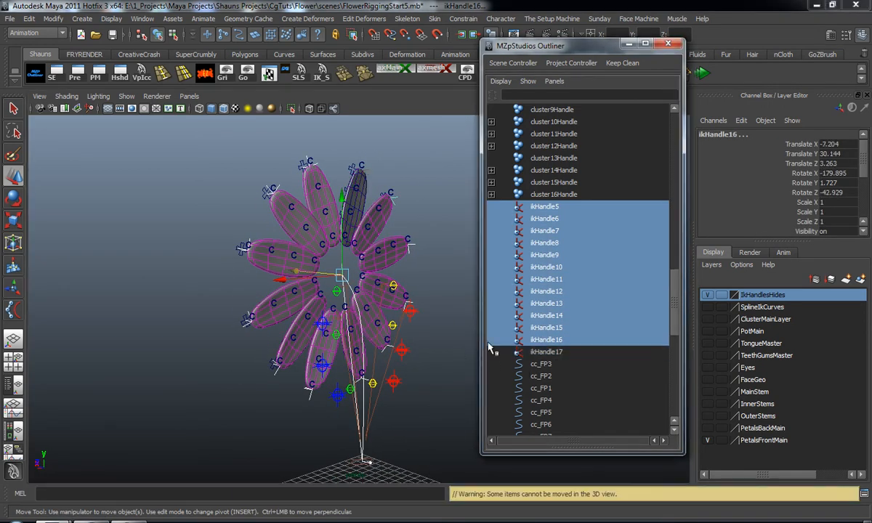
{"action": "key", "text": "ctrl+z"}
{"action": "left_click", "coordinate": [552, 207], "text": "ctrl"}
{"action": "left_click_drag", "start_coordinate": [441, 291], "coordinate": [443, 335], "text": "alt"}
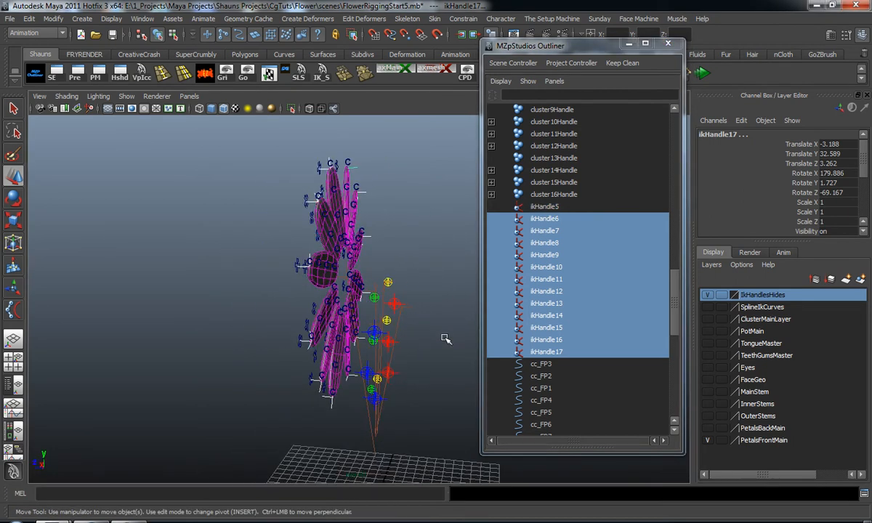
Step: Group the selected IK handles, name the group IkHandle_Petals and clear the selection
{"action": "key", "text": "ctrl+g"}
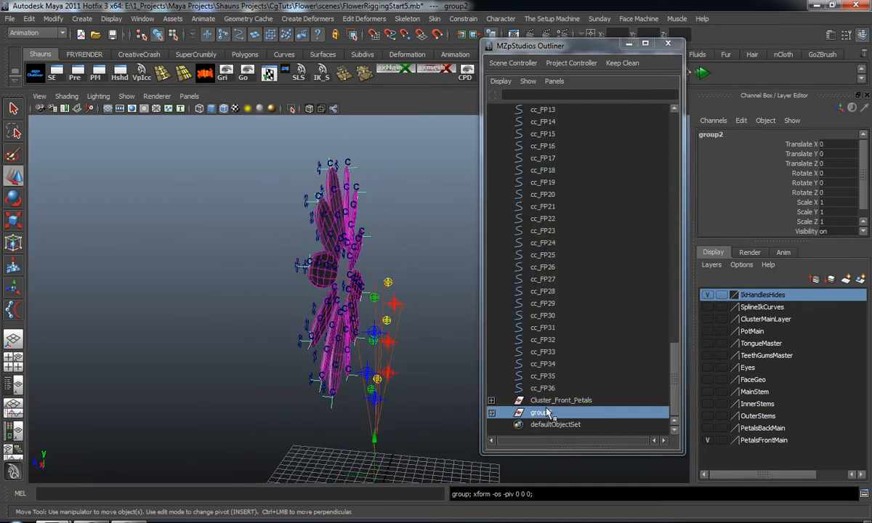
{"action": "double_click", "coordinate": [541, 412]}
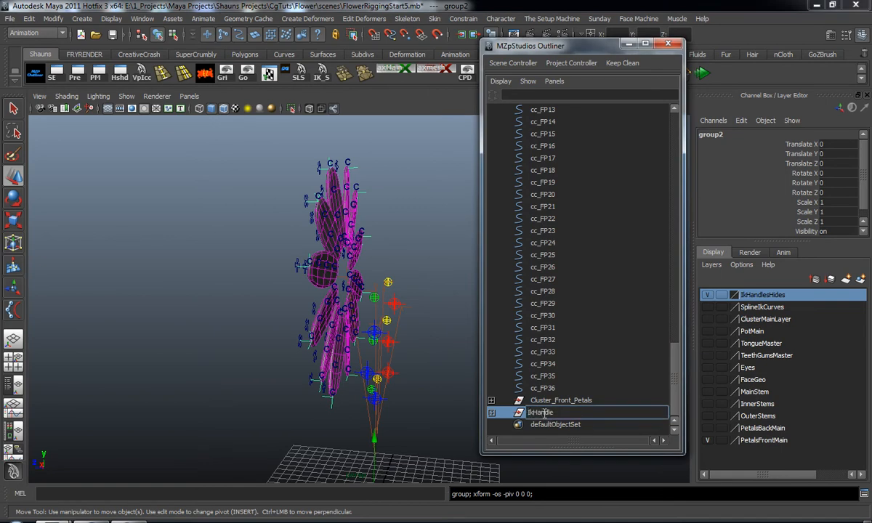
{"action": "key", "text": "Return"}
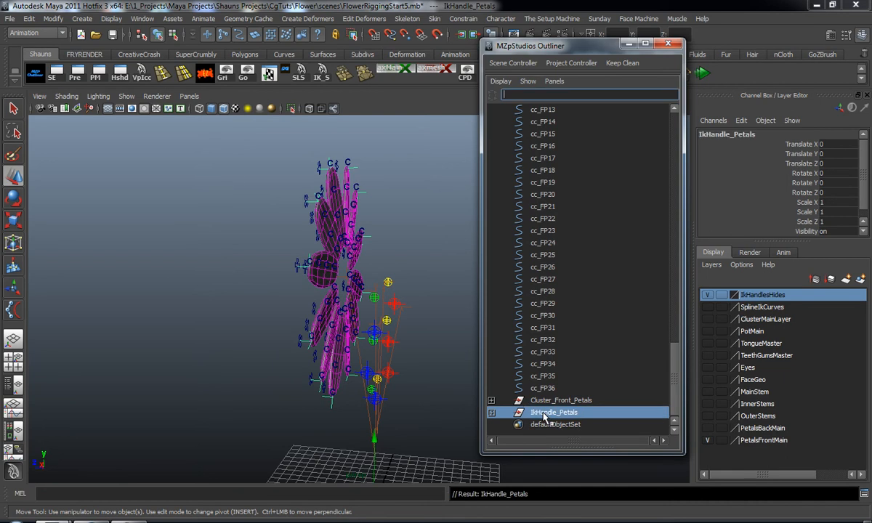
{"action": "left_click", "coordinate": [185, 353]}
Step: Examine the remaining ungrouped handles in the Outliner and inspect the front petals with the IK handle layer shown
{"action": "left_click_drag", "start_coordinate": [192, 355], "coordinate": [314, 331], "text": "alt"}
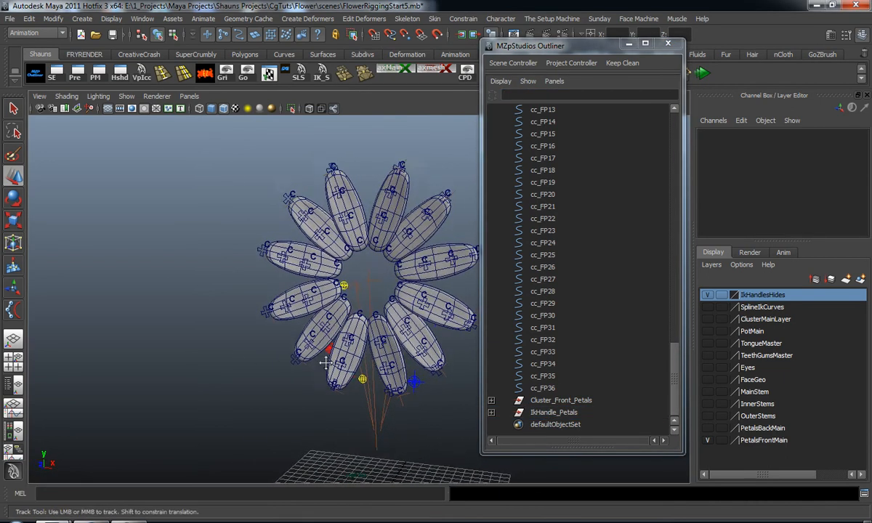
{"action": "middle_click_drag", "start_coordinate": [311, 326], "coordinate": [301, 346], "text": "alt"}
{"action": "scroll", "coordinate": [546, 376], "scroll_direction": "up", "scroll_amount": 8}
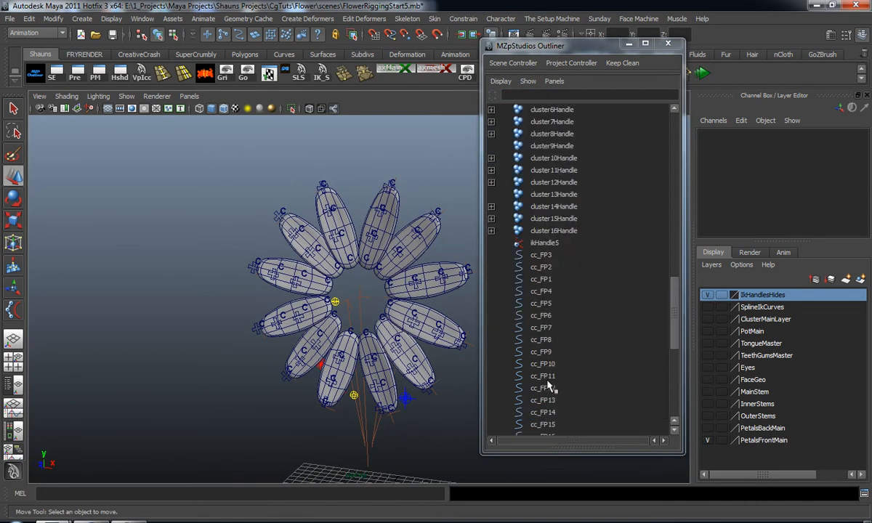
{"action": "scroll", "coordinate": [547, 320], "scroll_direction": "up", "scroll_amount": 3}
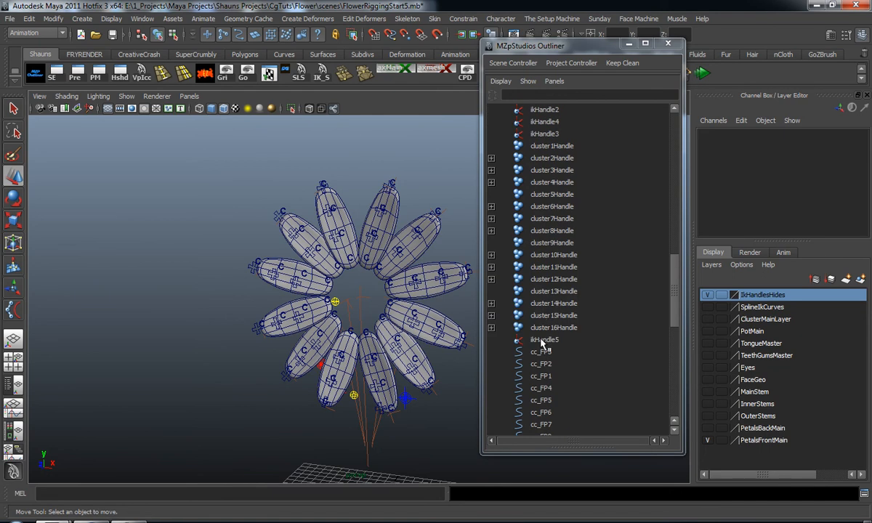
{"action": "left_click", "coordinate": [598, 160]}
{"action": "mouse_move", "coordinate": [272, 316]}
{"action": "left_mouse_down", "text": "alt"}
{"action": "mouse_move", "coordinate": [300, 319]}
{"action": "mouse_move", "coordinate": [265, 319]}
{"action": "left_mouse_up", "text": "alt"}
{"action": "scroll", "coordinate": [264, 319], "scroll_direction": "down", "scroll_amount": 3}
{"action": "left_click", "coordinate": [189, 353]}
{"action": "left_click_drag", "start_coordinate": [189, 352], "coordinate": [242, 352], "text": "alt"}
{"action": "middle_click_drag", "start_coordinate": [241, 353], "coordinate": [238, 343], "text": "alt"}
{"action": "scroll", "coordinate": [237, 343], "scroll_direction": "up", "scroll_amount": 5}
{"action": "left_click_drag", "start_coordinate": [238, 342], "coordinate": [259, 345], "text": "alt"}
{"action": "middle_click_drag", "start_coordinate": [259, 344], "coordinate": [253, 359], "text": "alt"}
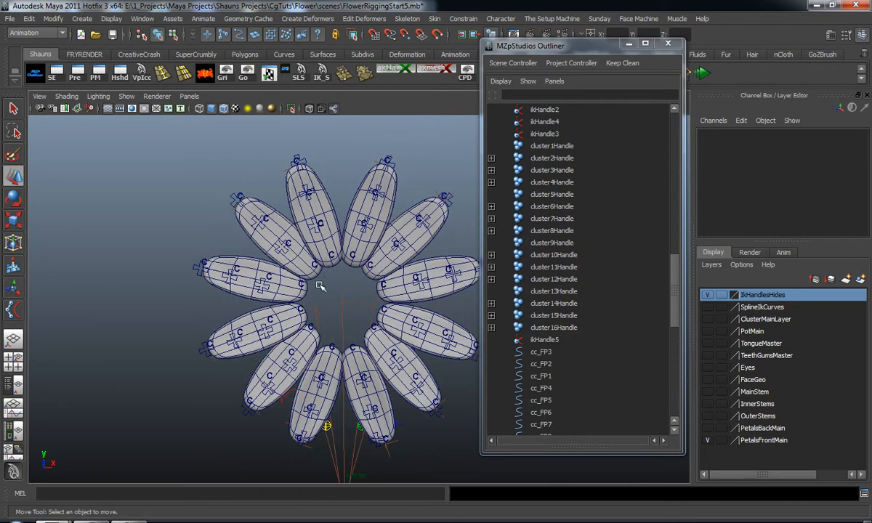
Step: Hide the IkHandlesHides layer and select cluster1Handle through cluster16Handle to check which part of the flower they belong to
{"action": "left_click", "coordinate": [706, 296]}
{"action": "middle_click_drag", "start_coordinate": [377, 337], "coordinate": [364, 296], "text": "alt"}
{"action": "scroll", "coordinate": [564, 388], "scroll_direction": "down", "scroll_amount": 5}
{"action": "scroll", "coordinate": [564, 388], "scroll_direction": "up", "scroll_amount": 5}
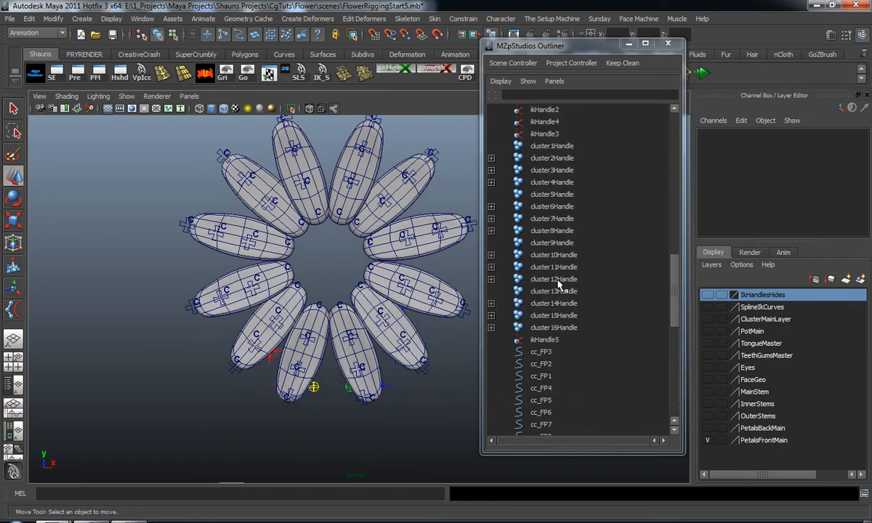
{"action": "left_click_drag", "start_coordinate": [552, 146], "coordinate": [498, 330]}
{"action": "left_click_drag", "start_coordinate": [187, 338], "coordinate": [251, 335], "text": "alt"}
{"action": "scroll", "coordinate": [538, 342], "scroll_direction": "down", "scroll_amount": 10}
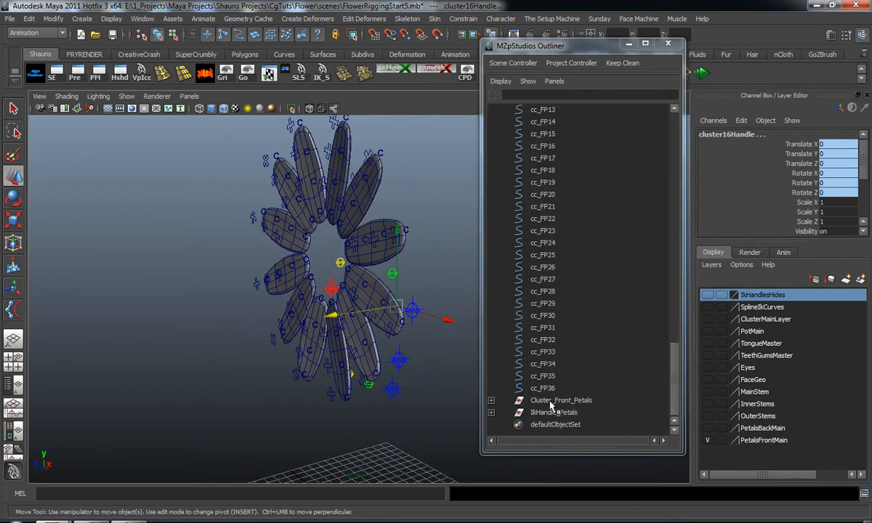
Step: Add the Cluster_Front_Petals group to ClusterMainLayer, clear the selection and move the Outliner out of view
{"action": "left_click", "coordinate": [551, 401]}
{"action": "right_click", "coordinate": [760, 322]}
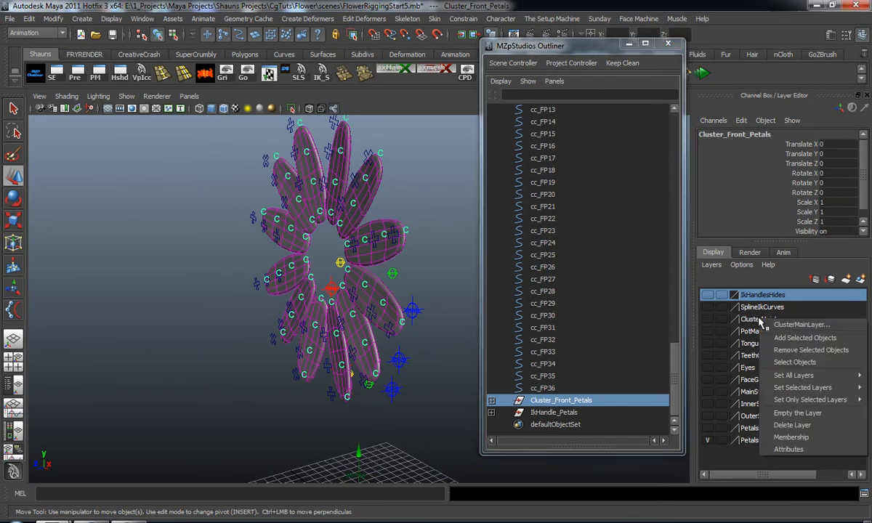
{"action": "left_click", "coordinate": [766, 339]}
{"action": "left_click", "coordinate": [119, 326]}
{"action": "left_click_drag", "start_coordinate": [120, 327], "coordinate": [227, 323], "text": "alt"}
{"action": "left_click_drag", "start_coordinate": [581, 46], "coordinate": [871, 105]}
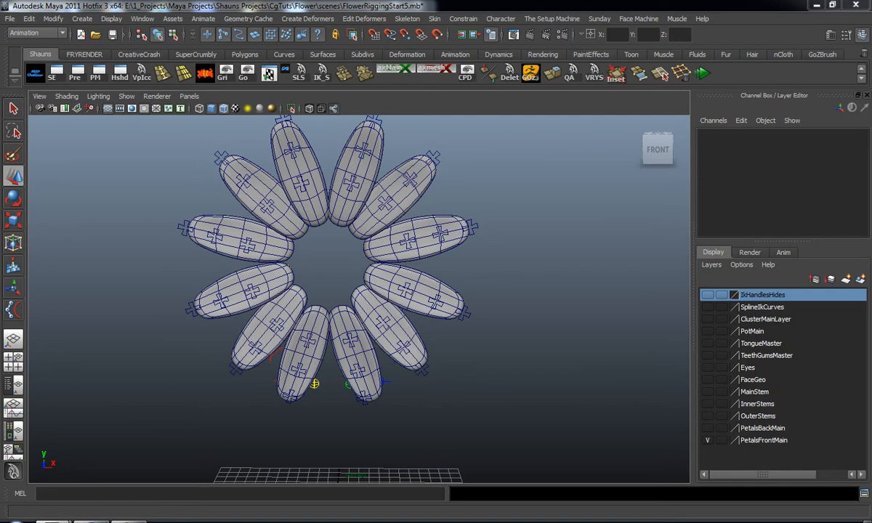
Step: Create a NURBS circle and place it in front of the flower's centre at about Y 22.17, Z 5.605
{"action": "left_click_drag", "start_coordinate": [475, 304], "coordinate": [482, 306], "text": "alt"}
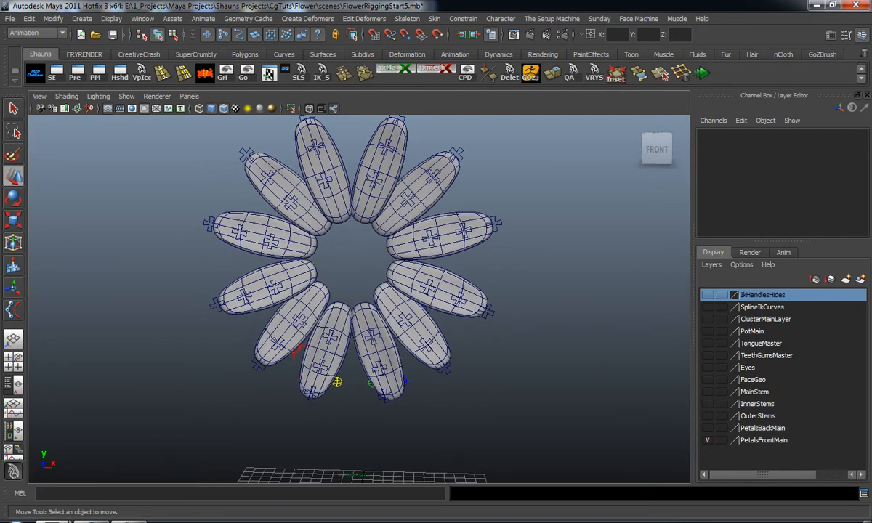
{"action": "middle_click_drag", "start_coordinate": [330, 221], "coordinate": [340, 243], "text": "alt"}
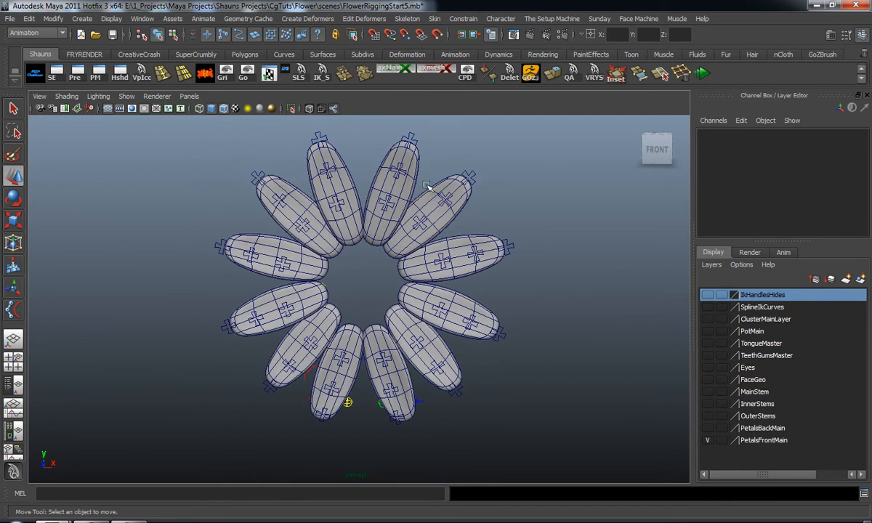
{"action": "middle_click_drag", "start_coordinate": [373, 300], "coordinate": [374, 292], "text": "alt"}
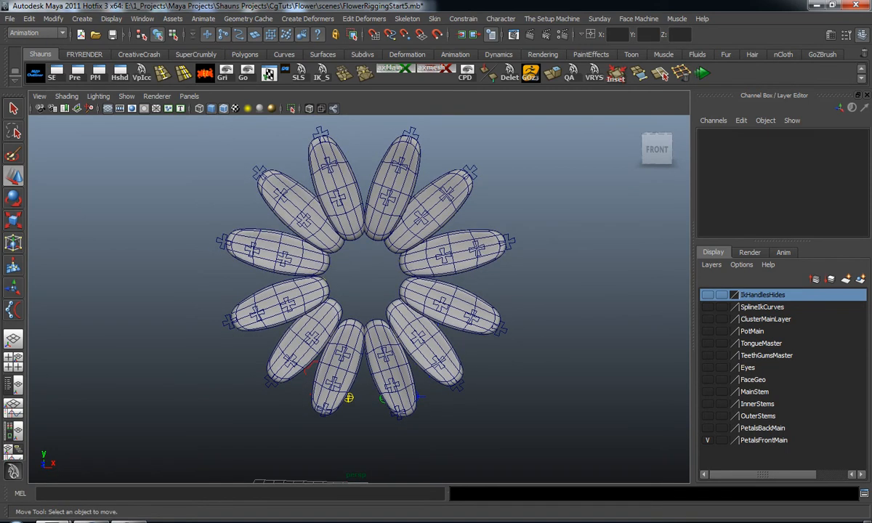
{"action": "scroll", "coordinate": [363, 374], "scroll_direction": "down", "scroll_amount": 6}
{"action": "middle_click_drag", "start_coordinate": [363, 379], "coordinate": [361, 352], "text": "alt"}
{"action": "left_click_drag", "start_coordinate": [361, 352], "coordinate": [392, 238], "text": "alt"}
{"action": "left_click_drag", "start_coordinate": [407, 269], "coordinate": [335, 272]}
{"action": "scroll", "coordinate": [363, 290], "scroll_direction": "up", "scroll_amount": 5}
Step: Scale the circle uniformly to about 9.98 and move it to about Y 22.995, Z 4.221, closer to the petals
{"action": "key", "text": "r"}
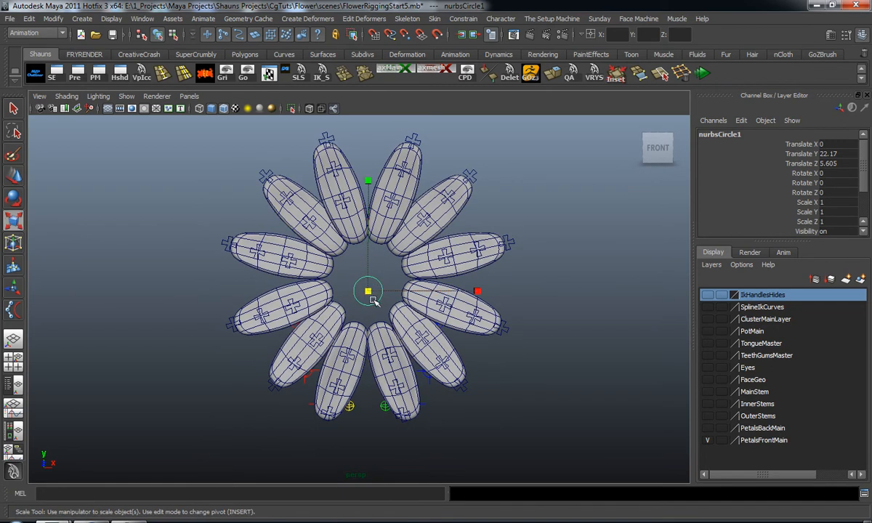
{"action": "left_click_drag", "start_coordinate": [369, 292], "coordinate": [575, 333]}
{"action": "key", "text": "w"}
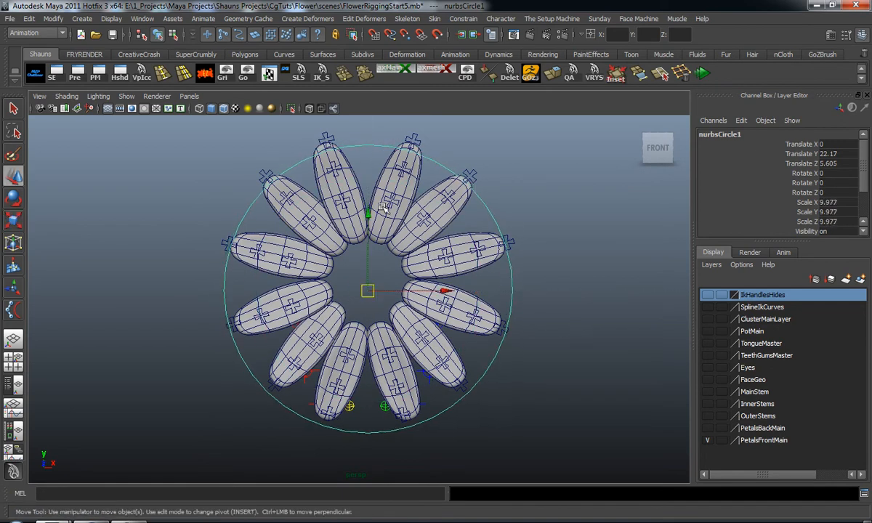
{"action": "left_click_drag", "start_coordinate": [369, 212], "coordinate": [468, 270]}
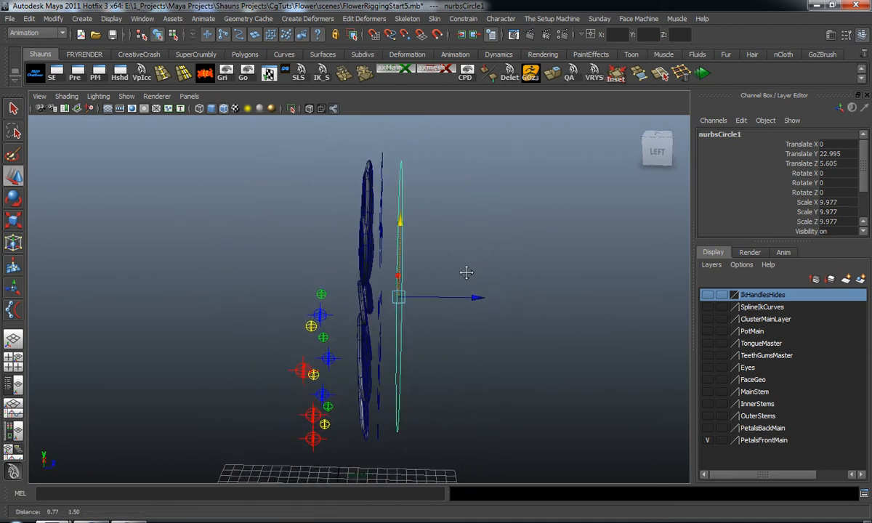
{"action": "right_click_drag", "start_coordinate": [467, 270], "coordinate": [485, 298], "text": "alt"}
{"action": "left_click_drag", "start_coordinate": [486, 298], "coordinate": [207, 303]}
{"action": "left_click_drag", "start_coordinate": [318, 305], "coordinate": [300, 306], "text": "alt"}
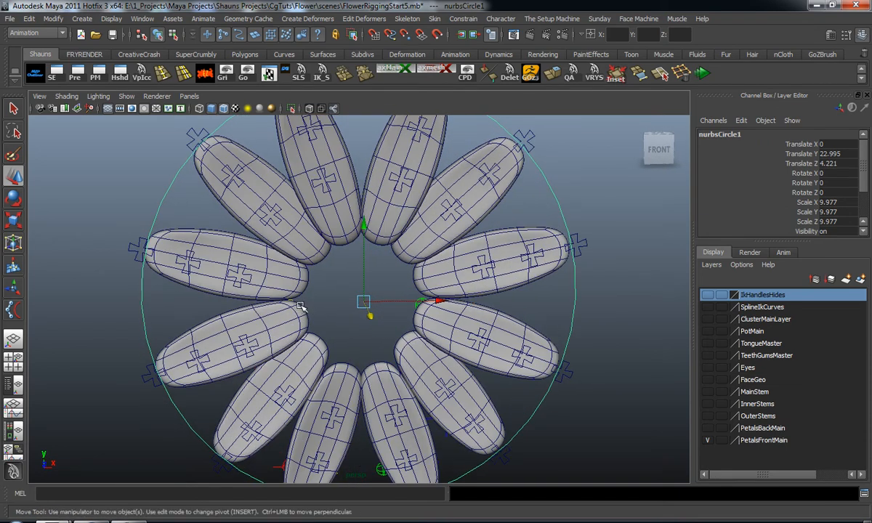
Step: Enlarge the circle uniformly to a scale of about 10.19 so it runs around the petal tips
{"action": "key", "text": "r"}
{"action": "left_click_drag", "start_coordinate": [365, 302], "coordinate": [372, 302]}
{"action": "scroll", "coordinate": [145, 312], "scroll_direction": "down", "scroll_amount": 5}
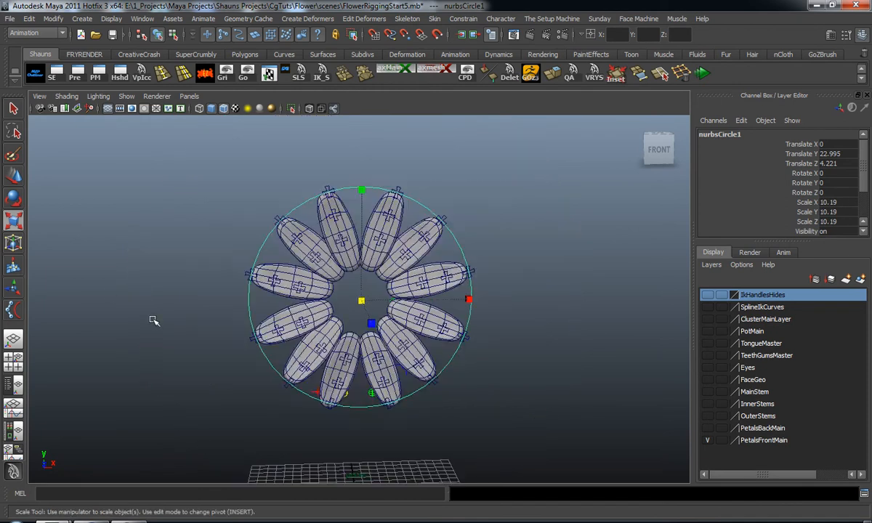
{"action": "middle_click_drag", "start_coordinate": [143, 321], "coordinate": [148, 295], "text": "alt"}
{"action": "scroll", "coordinate": [148, 296], "scroll_direction": "up", "scroll_amount": 4}
{"action": "left_click_drag", "start_coordinate": [148, 296], "coordinate": [141, 297], "text": "alt"}
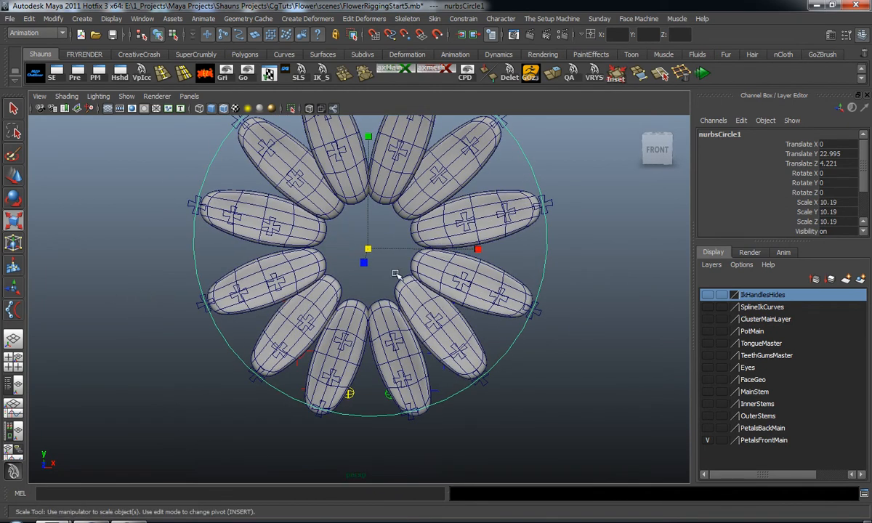
Step: Rename the circle CC_Top_Petal_Main_Glbl, then center its pivot, delete its history and freeze its transformations
{"action": "double_click", "coordinate": [743, 137]}
{"action": "type", "text": "CC Top Petal Main Glbl"}
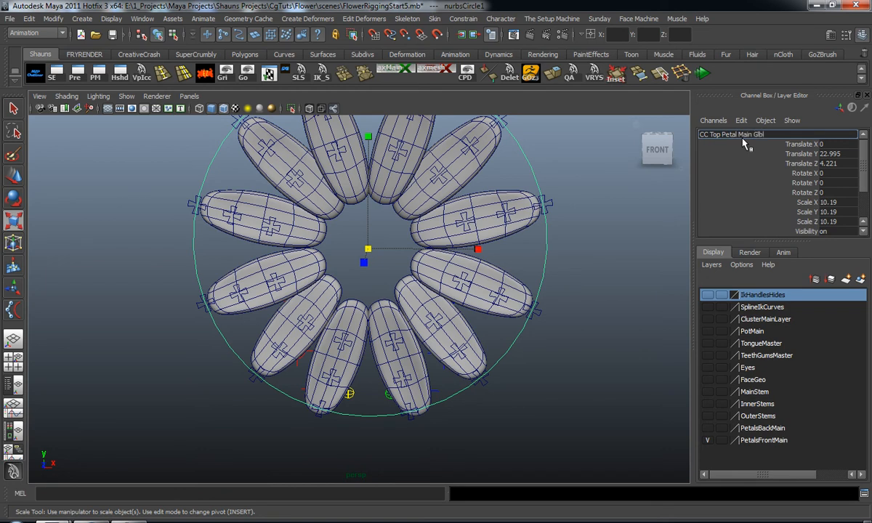
{"action": "key", "text": "Return"}
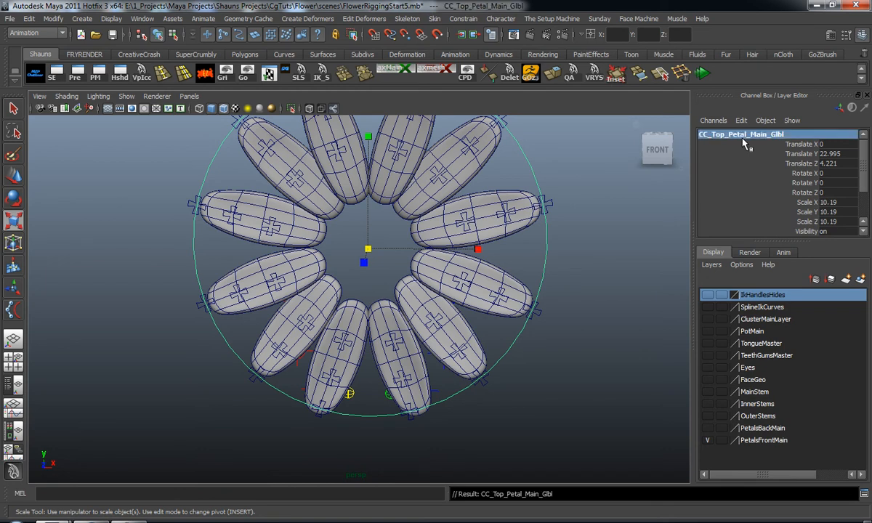
{"action": "left_click", "coordinate": [205, 73]}
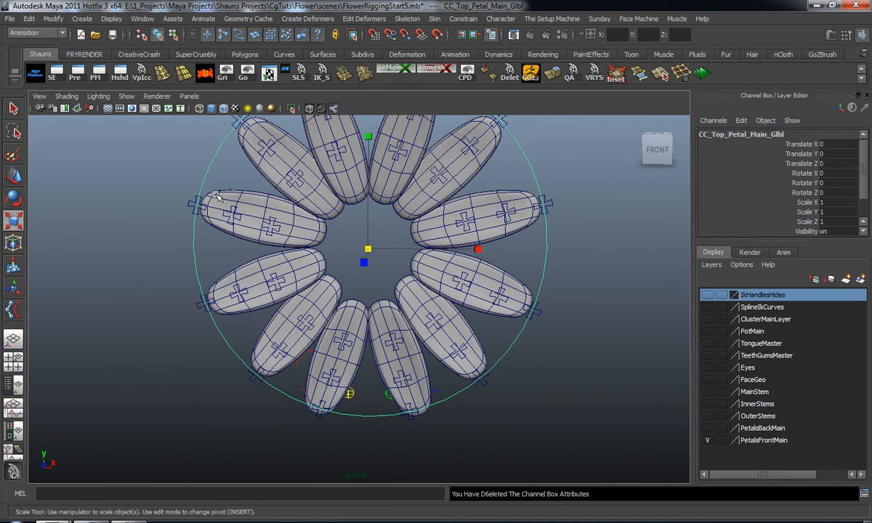
Step: Duplicate the circle control and scale the copy uniformly to about 0.8
{"action": "scroll", "coordinate": [205, 260], "scroll_direction": "up", "scroll_amount": 3}
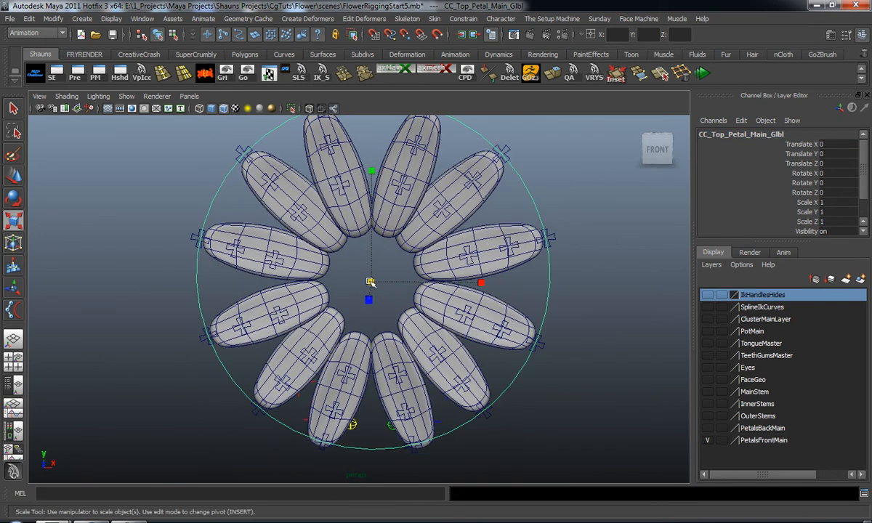
{"action": "key", "text": "ctrl+d"}
{"action": "left_click_drag", "start_coordinate": [370, 283], "coordinate": [352, 305]}
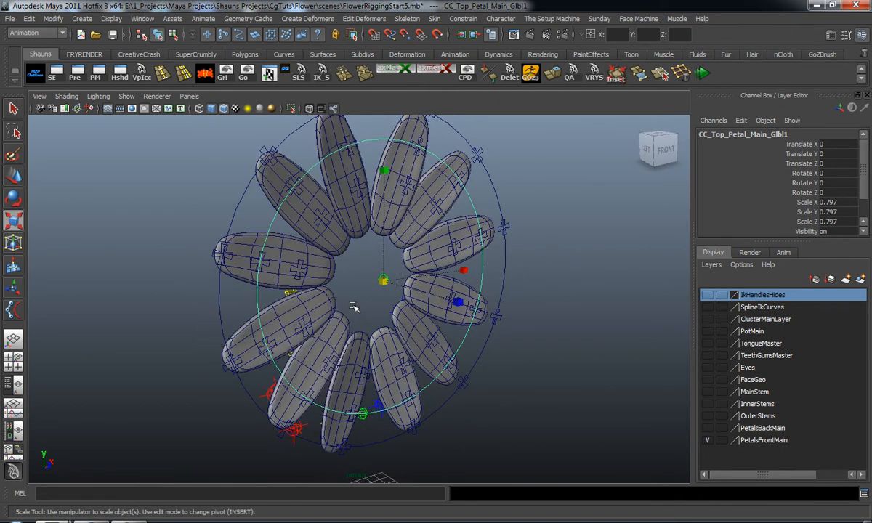
Step: Select the outer circle and enlarge the Channel Box to show all of its attributes
{"action": "left_click", "coordinate": [224, 292]}
{"action": "left_click", "coordinate": [217, 282]}
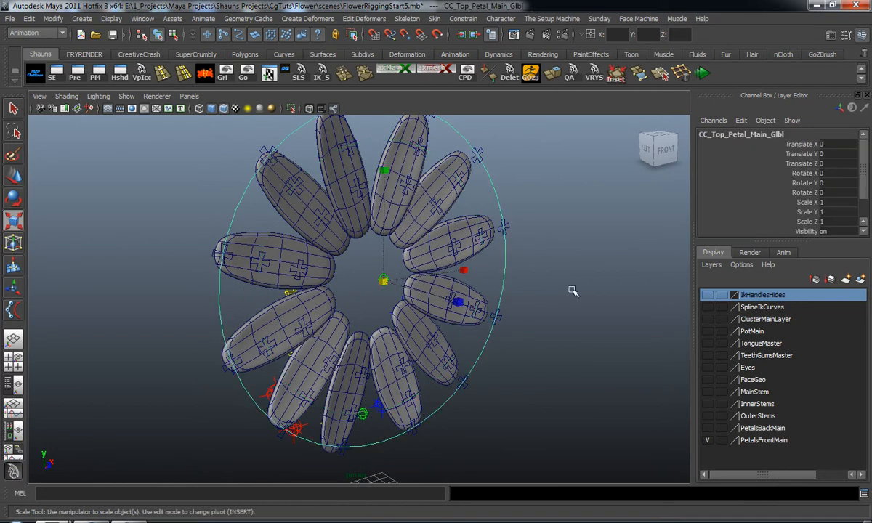
{"action": "left_click_drag", "start_coordinate": [798, 244], "coordinate": [797, 311]}
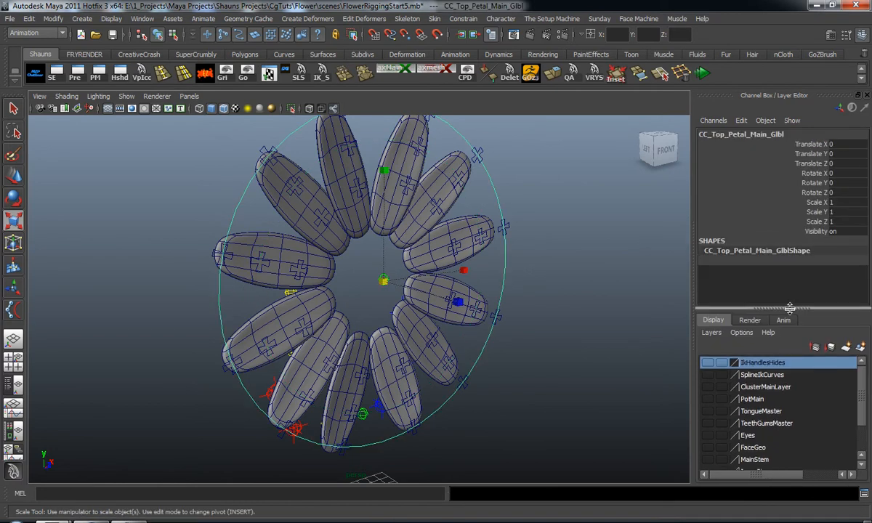
Step: Undo the circle's duplication, transform freeze, history deletion and renaming
{"action": "key", "text": "ctrl+z"}
{"action": "key", "text": "ctrl+z"}
{"action": "key", "text": "ctrl+z"}
{"action": "key", "text": "ctrl+z"}
{"action": "key", "text": "ctrl+z"}
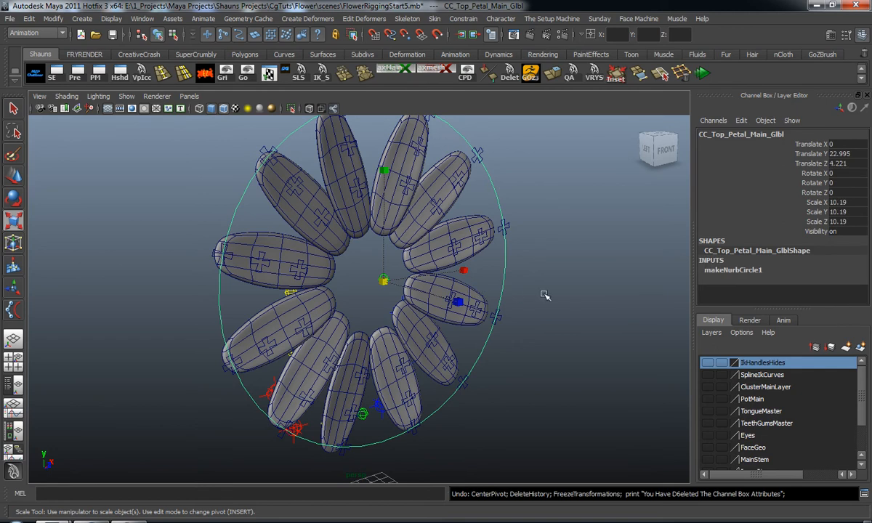
Step: Set the number of sections in the circle's makeNurbCircle1 input to 20
{"action": "left_click", "coordinate": [736, 272]}
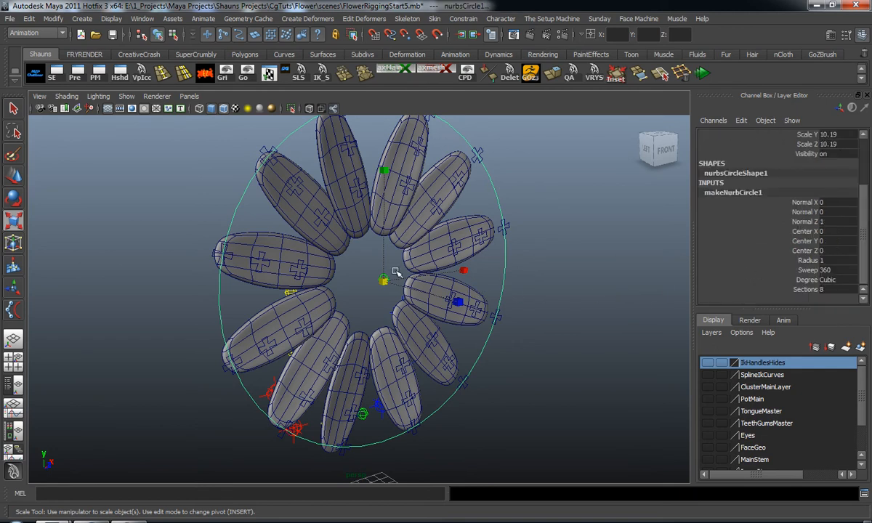
{"action": "key", "text": "w"}
{"action": "left_click_drag", "start_coordinate": [430, 294], "coordinate": [448, 299]}
{"action": "key", "text": "ctrl+z"}
{"action": "double_click", "coordinate": [825, 290]}
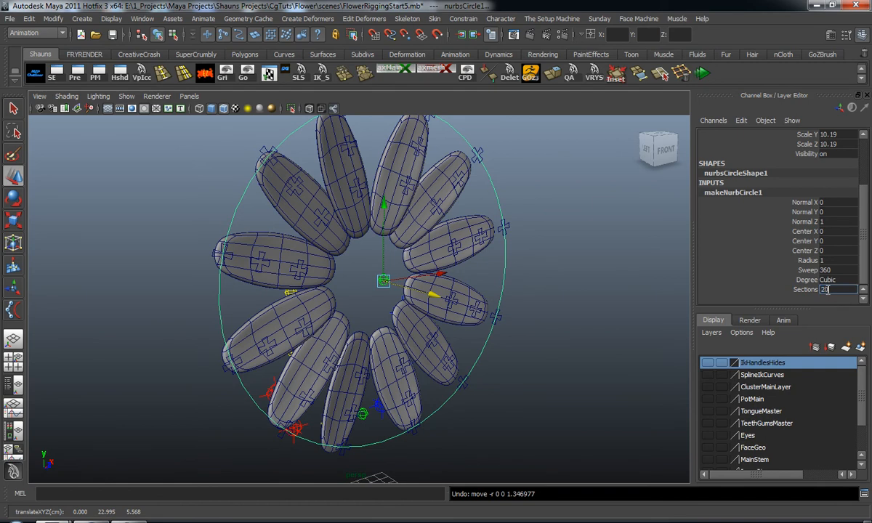
{"action": "key", "text": "Return"}
Step: Select every second control vertex around the circle and scale them inward to give the ring a wavy outline
{"action": "right_click_drag", "start_coordinate": [186, 312], "coordinate": [154, 305]}
{"action": "left_click_drag", "start_coordinate": [154, 305], "coordinate": [118, 311], "text": "alt"}
{"action": "middle_click_drag", "start_coordinate": [119, 311], "coordinate": [121, 355], "text": "alt"}
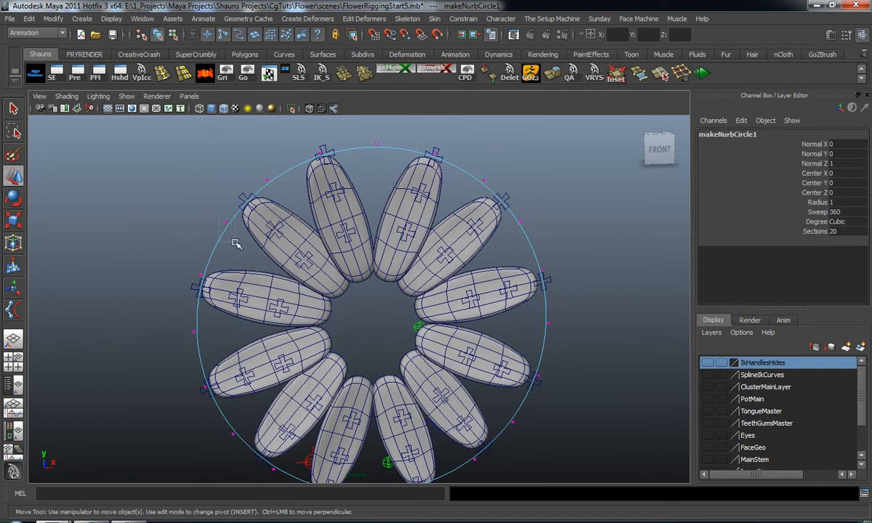
{"action": "left_click", "coordinate": [220, 222]}
{"action": "left_click_drag", "start_coordinate": [349, 161], "coordinate": [332, 184], "text": "alt"}
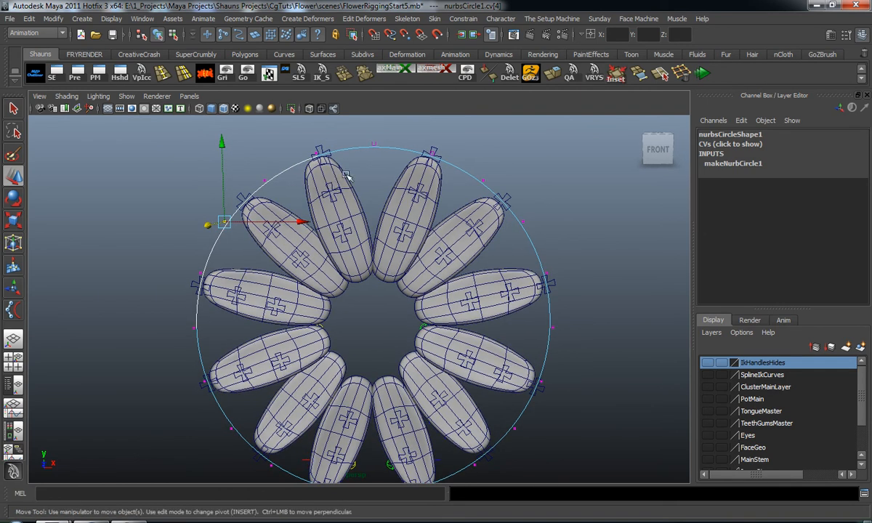
{"action": "left_click_drag", "start_coordinate": [363, 137], "coordinate": [476, 176]}
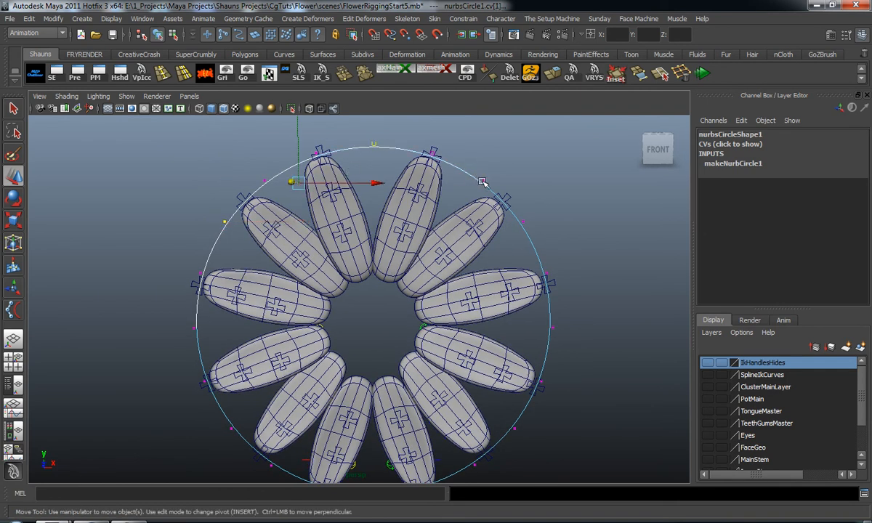
{"action": "left_click", "coordinate": [483, 183], "text": "shift"}
{"action": "middle_click_drag", "start_coordinate": [530, 265], "coordinate": [486, 202], "text": "alt"}
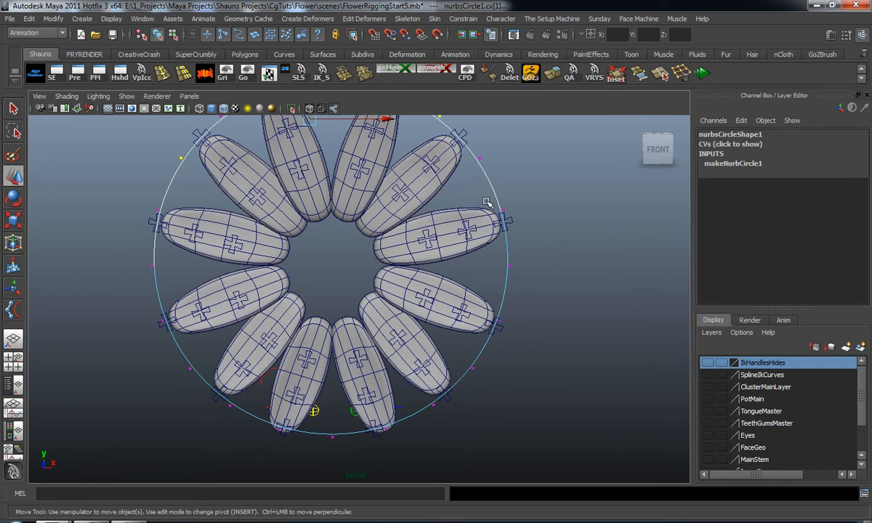
{"action": "left_click_drag", "start_coordinate": [493, 201], "coordinate": [516, 218], "text": "shift"}
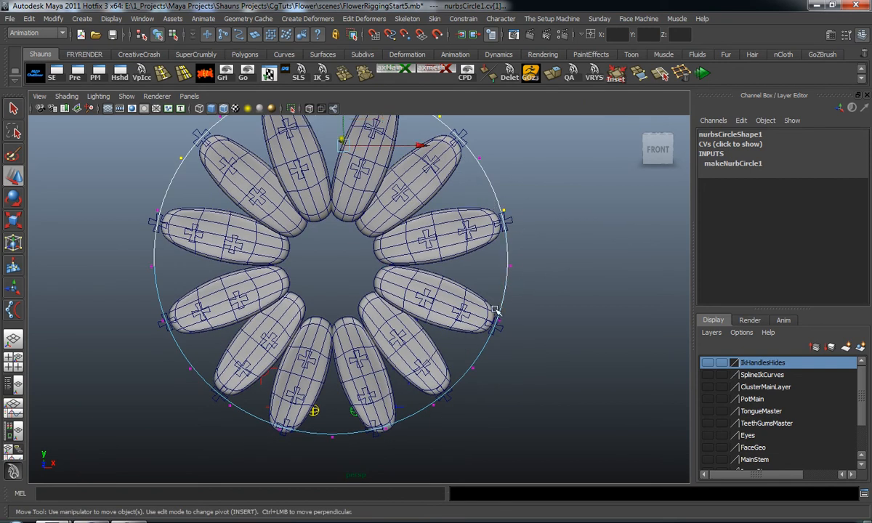
{"action": "middle_click_drag", "start_coordinate": [508, 352], "coordinate": [536, 296], "text": "alt"}
{"action": "left_click_drag", "start_coordinate": [460, 339], "coordinate": [475, 356], "text": "shift"}
{"action": "left_click_drag", "start_coordinate": [359, 367], "coordinate": [374, 390], "text": "shift"}
{"action": "left_click_drag", "start_coordinate": [251, 334], "coordinate": [268, 358], "text": "shift"}
{"action": "middle_click_drag", "start_coordinate": [229, 309], "coordinate": [258, 342], "text": "alt"}
{"action": "middle_click_drag", "start_coordinate": [218, 222], "coordinate": [240, 267], "text": "alt"}
{"action": "key", "text": "r"}
{"action": "mouse_move", "coordinate": [416, 326]}
{"action": "left_mouse_down"}
{"action": "mouse_move", "coordinate": [324, 333]}
{"action": "mouse_move", "coordinate": [347, 342]}
{"action": "mouse_move", "coordinate": [401, 342]}
{"action": "mouse_move", "coordinate": [314, 322]}
{"action": "left_mouse_up"}
{"action": "left_click", "coordinate": [189, 298]}
{"action": "right_click_drag", "start_coordinate": [277, 257], "coordinate": [324, 243]}
{"action": "left_click", "coordinate": [286, 255]}
{"action": "left_click_drag", "start_coordinate": [286, 266], "coordinate": [367, 268], "text": "alt"}
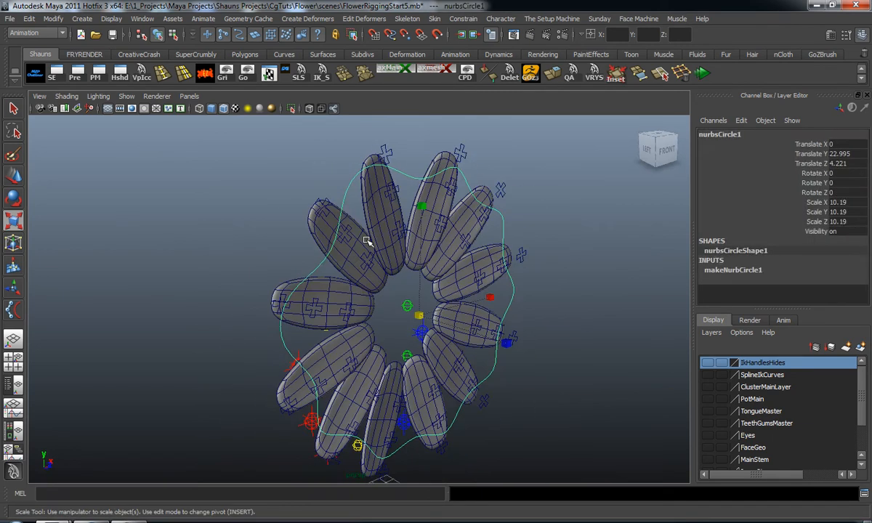
Step: Scale the wavy circle slightly, freeze its transformations and delete its history
{"action": "left_click", "coordinate": [210, 78]}
{"action": "left_click_drag", "start_coordinate": [331, 240], "coordinate": [257, 248], "text": "alt"}
{"action": "key", "text": "r"}
{"action": "mouse_move", "coordinate": [412, 325]}
{"action": "left_mouse_down"}
{"action": "mouse_move", "coordinate": [441, 329]}
{"action": "mouse_move", "coordinate": [389, 328]}
{"action": "mouse_move", "coordinate": [540, 340]}
{"action": "mouse_move", "coordinate": [523, 251]}
{"action": "mouse_move", "coordinate": [506, 325]}
{"action": "mouse_move", "coordinate": [404, 326]}
{"action": "left_mouse_up"}
{"action": "left_click", "coordinate": [172, 73]}
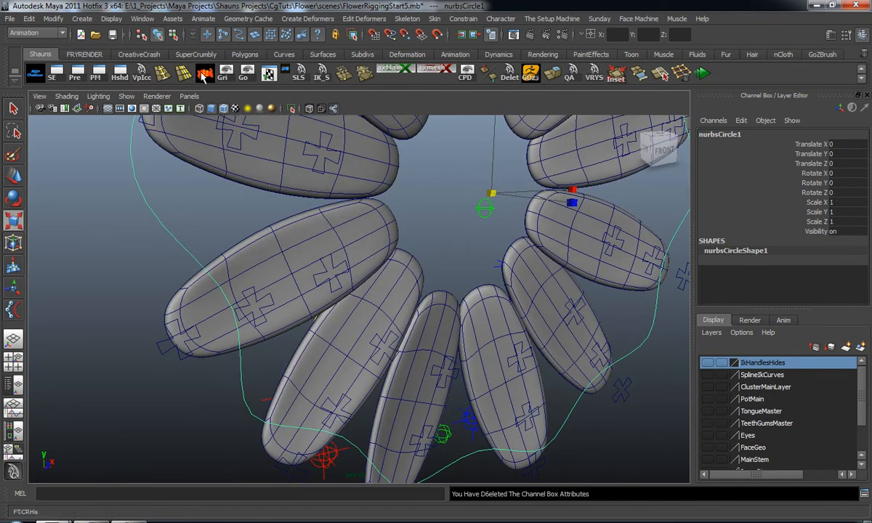
Step: Duplicate the wavy circle and scale the copy uniformly to about 0.8 for the middle of the petals
{"action": "right_click_drag", "start_coordinate": [240, 283], "coordinate": [173, 284], "text": "alt"}
{"action": "scroll", "coordinate": [197, 276], "scroll_direction": "up", "scroll_amount": 5}
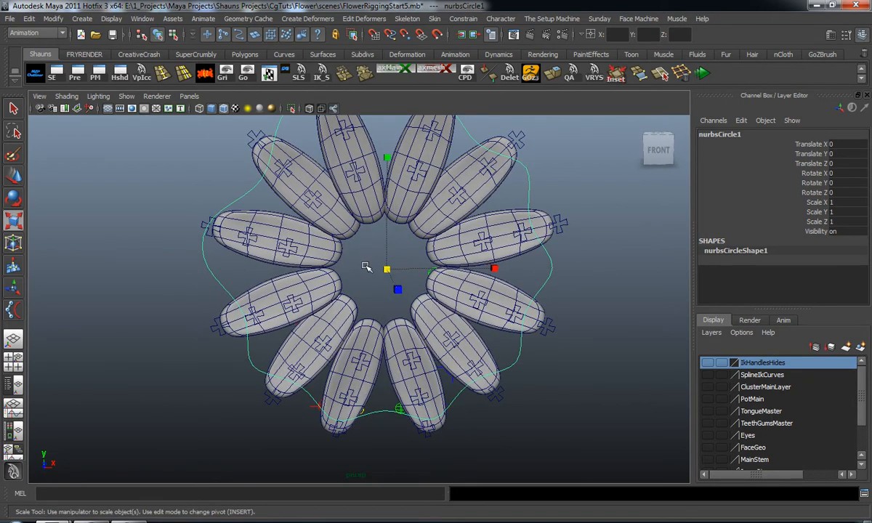
{"action": "key", "text": "ctrl+d"}
{"action": "middle_click_drag", "start_coordinate": [373, 272], "coordinate": [325, 270]}
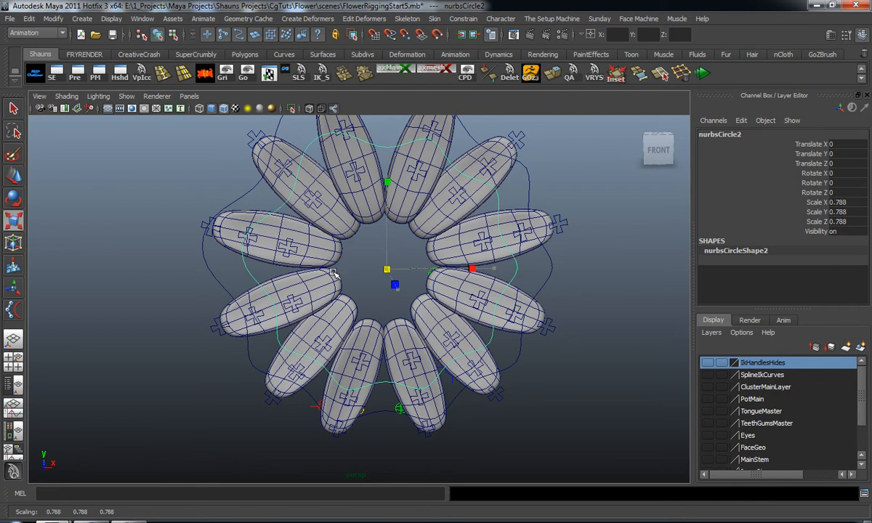
Step: Name the smaller circle CC_FP_Mid_Control and freeze its transformations
{"action": "left_click", "coordinate": [734, 138]}
{"action": "type", "text": "CC FP Mid Control"}
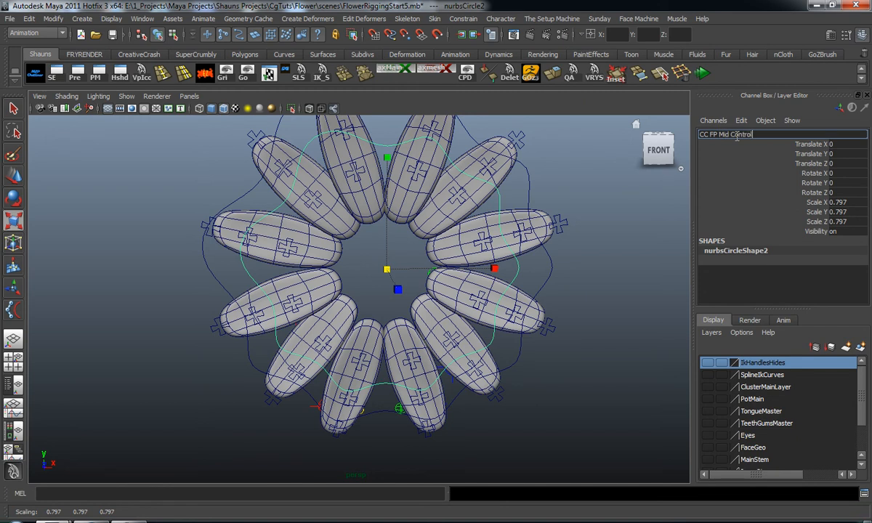
{"action": "key", "text": "Return"}
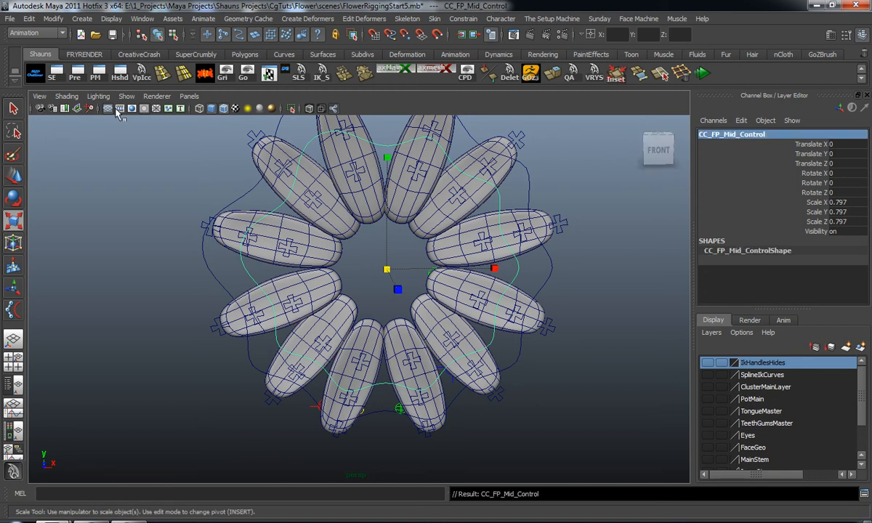
{"action": "left_click", "coordinate": [187, 70]}
Step: Rename the outer wavy circle as CC_FP_Top_Main_Global
{"action": "left_click", "coordinate": [251, 191]}
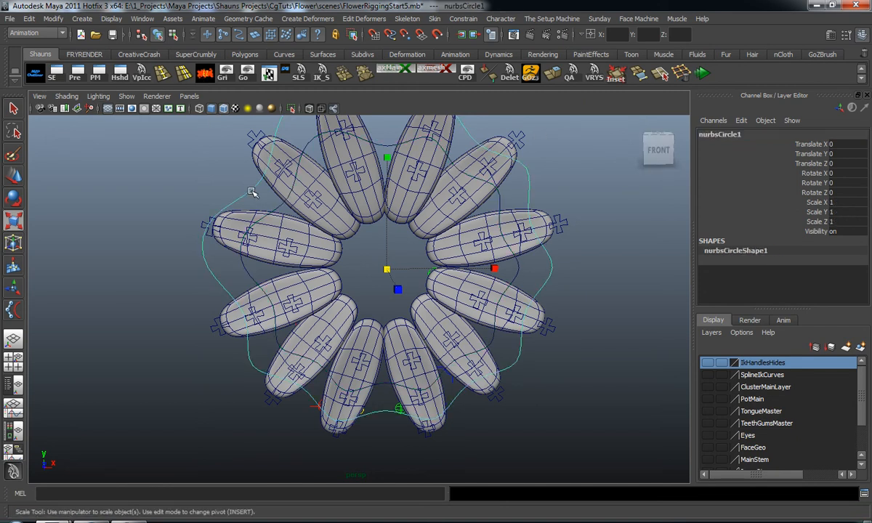
{"action": "left_click", "coordinate": [716, 135]}
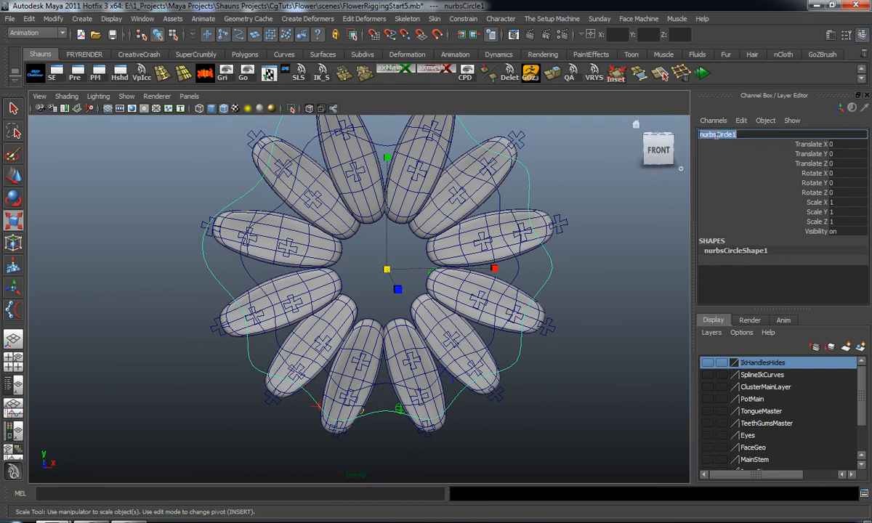
{"action": "type", "text": "CC_FP_Top_Main_Global"}
{"action": "key", "text": "Return"}
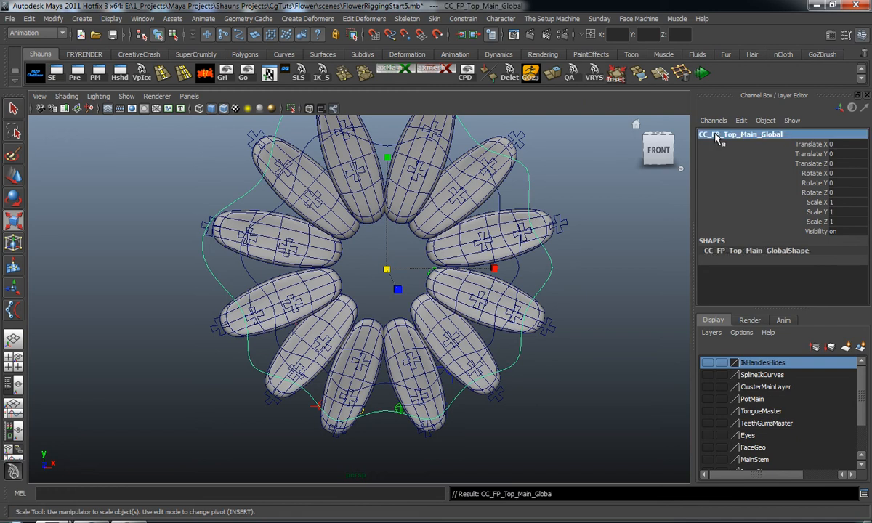
Step: Duplicate CC_FP_Mid_Control, scale the copy down toward the petal bases and freeze its transformations
{"action": "left_click", "coordinate": [519, 276]}
{"action": "scroll", "coordinate": [501, 280], "scroll_direction": "up", "scroll_amount": 3}
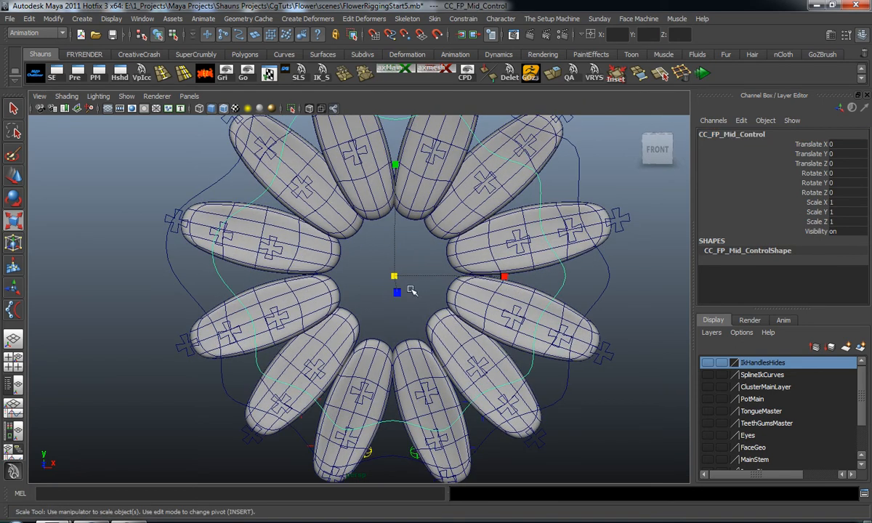
{"action": "key", "text": "ctrl+d"}
{"action": "left_click_drag", "start_coordinate": [394, 276], "coordinate": [324, 278]}
{"action": "left_click_drag", "start_coordinate": [82, 307], "coordinate": [206, 93], "text": "alt"}
{"action": "left_click", "coordinate": [205, 76]}
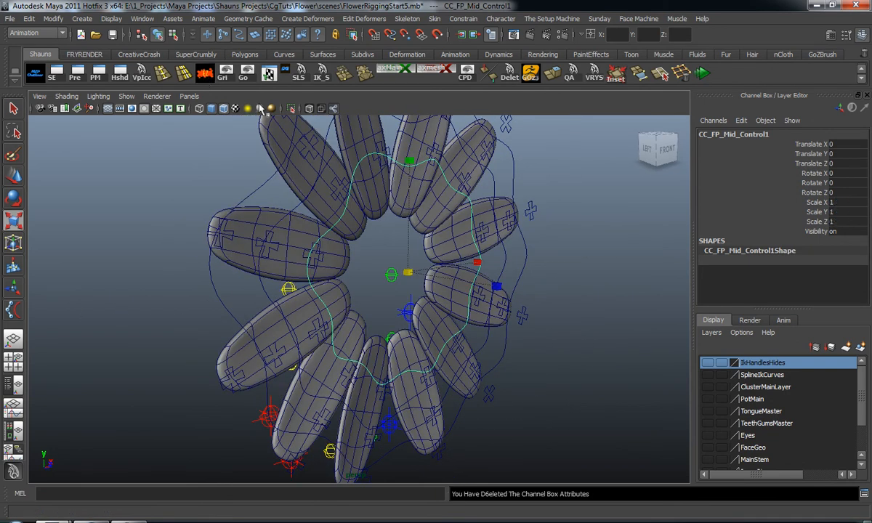
Step: Rename the innermost wavy circle as CC_FP_Base_Control
{"action": "left_click", "coordinate": [764, 135]}
{"action": "left_click", "coordinate": [765, 135]}
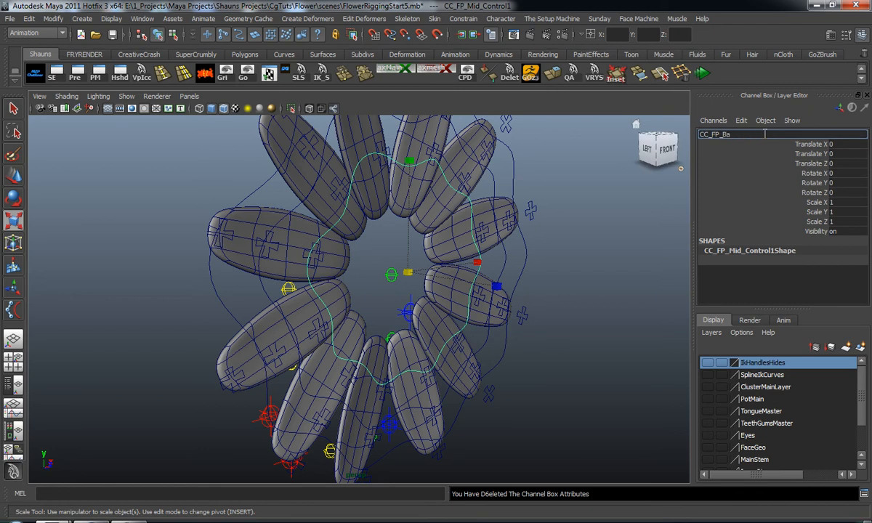
{"action": "type", "text": "Base Control"}
{"action": "key", "text": "Return"}
Step: Scale CC_FP_Base_Control uniformly to about 1.05, then freeze its transformations and delete its history
{"action": "left_click_drag", "start_coordinate": [583, 228], "coordinate": [410, 259], "text": "alt"}
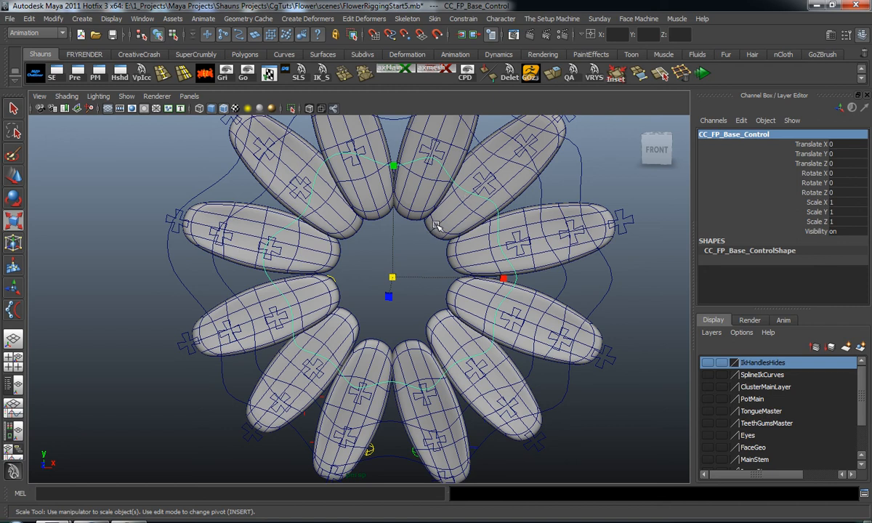
{"action": "left_click_drag", "start_coordinate": [434, 225], "coordinate": [421, 218], "text": "alt"}
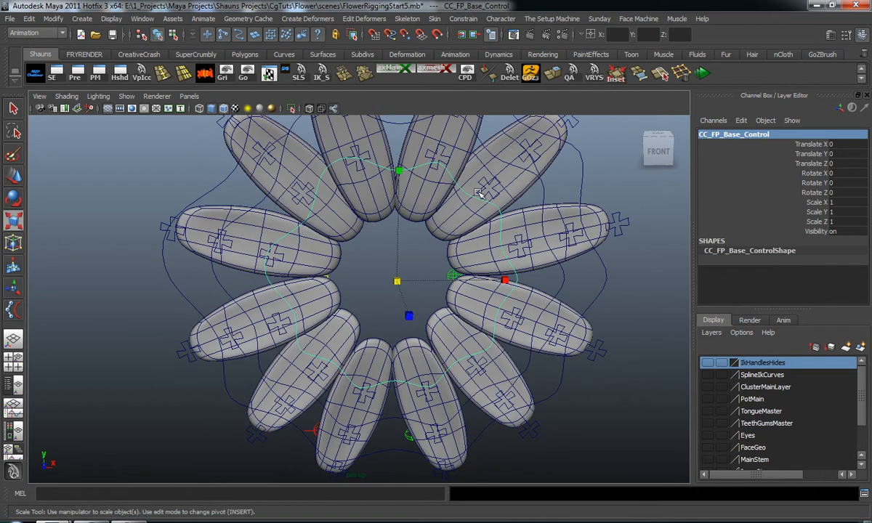
{"action": "mouse_move", "coordinate": [482, 196]}
{"action": "left_mouse_down", "text": "alt"}
{"action": "mouse_move", "coordinate": [502, 194]}
{"action": "mouse_move", "coordinate": [486, 197]}
{"action": "left_mouse_up", "text": "alt"}
{"action": "left_click_drag", "start_coordinate": [399, 277], "coordinate": [418, 277]}
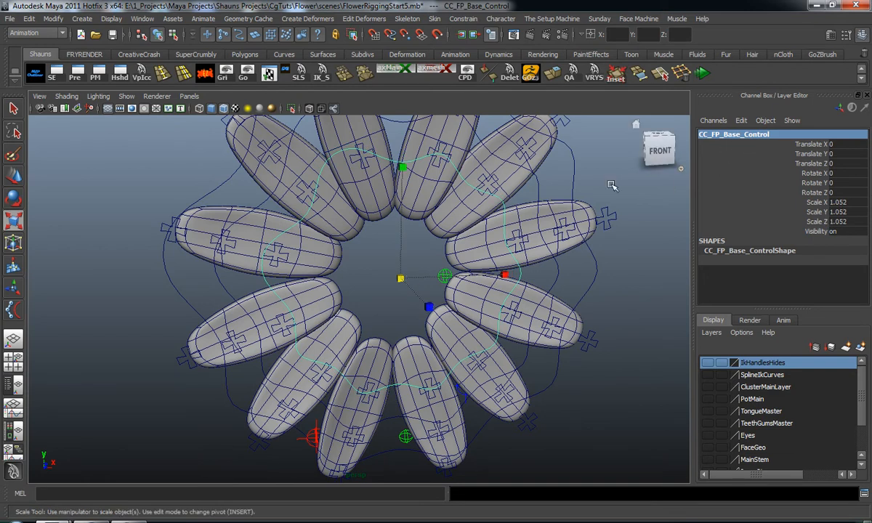
{"action": "left_click_drag", "start_coordinate": [375, 190], "coordinate": [404, 210], "text": "alt"}
{"action": "left_click", "coordinate": [208, 74]}
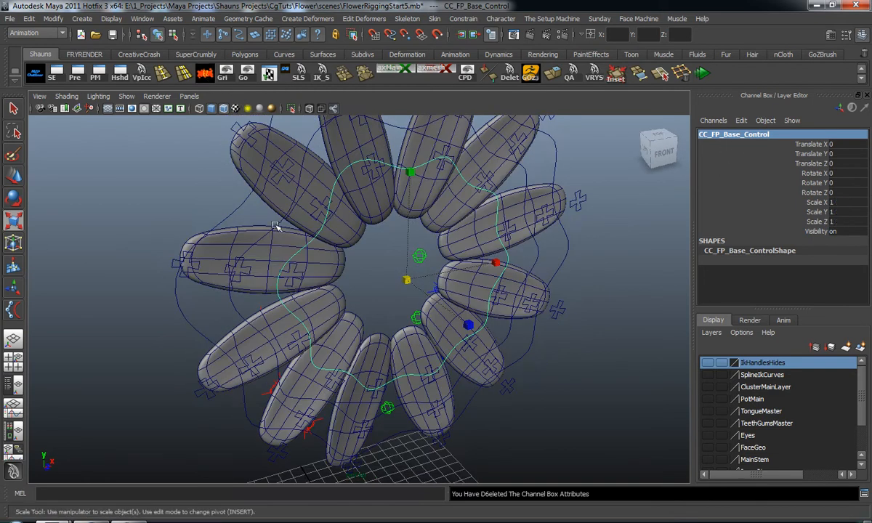
Step: Freeze the transformations and delete the history of all three wavy control circles together, then clear the selection
{"action": "left_click", "coordinate": [274, 226]}
{"action": "left_click_drag", "start_coordinate": [274, 226], "coordinate": [273, 224], "text": "alt"}
{"action": "left_click", "coordinate": [259, 222]}
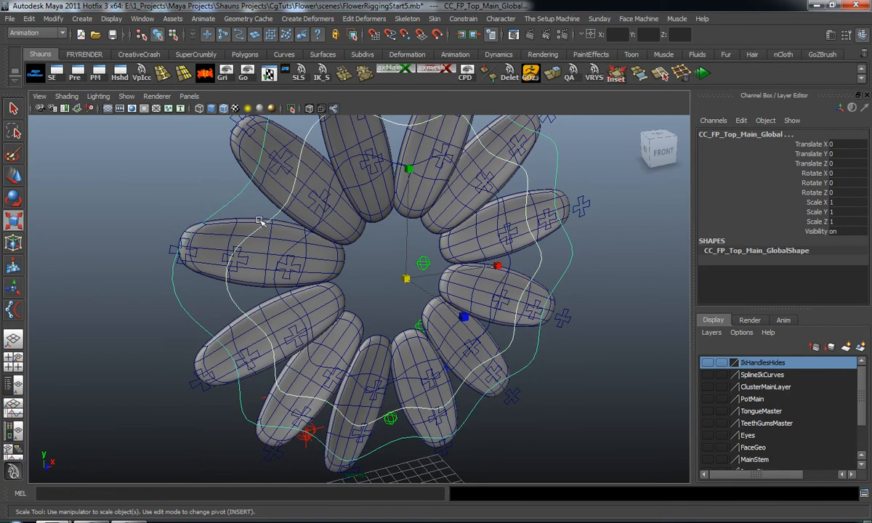
{"action": "left_click", "coordinate": [308, 235]}
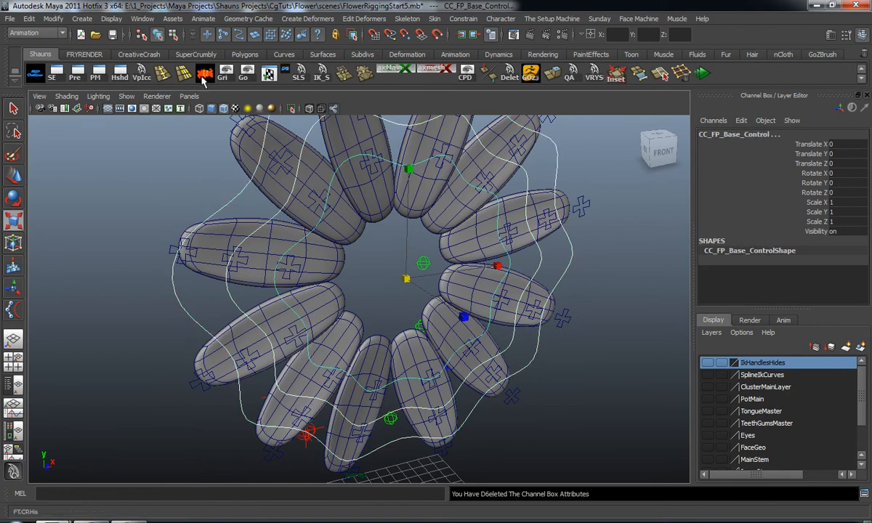
{"action": "left_click", "coordinate": [140, 212]}
Step: Try moving CC_FP_Top_Main_Global along its Z axis and undo the move
{"action": "left_click_drag", "start_coordinate": [140, 212], "coordinate": [187, 261], "text": "alt"}
{"action": "mouse_move", "coordinate": [187, 261]}
{"action": "middle_mouse_down", "text": "alt"}
{"action": "mouse_move", "coordinate": [197, 286]}
{"action": "mouse_move", "coordinate": [194, 270]}
{"action": "middle_mouse_up", "text": "alt"}
{"action": "key", "text": "r"}
{"action": "scroll", "coordinate": [223, 266], "scroll_direction": "down", "scroll_amount": 3}
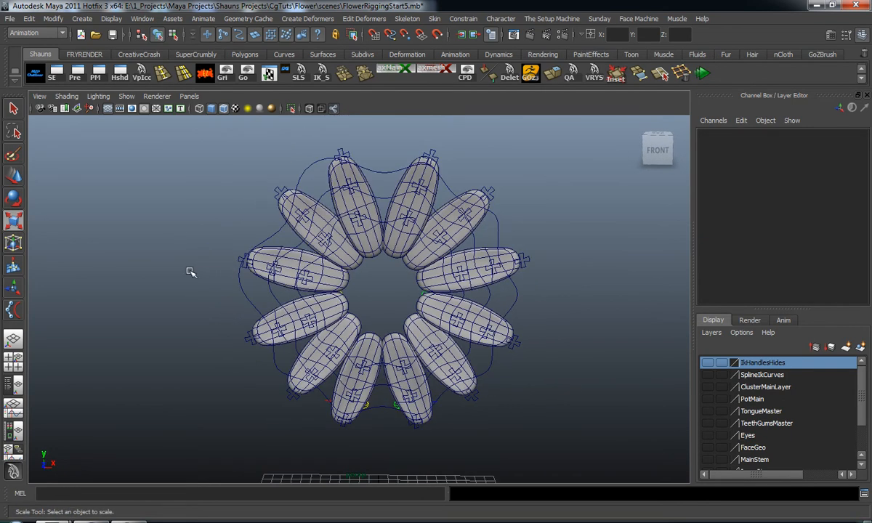
{"action": "left_click_drag", "start_coordinate": [259, 253], "coordinate": [485, 263], "text": "alt"}
{"action": "left_click", "coordinate": [516, 232]}
{"action": "left_click_drag", "start_coordinate": [517, 232], "coordinate": [467, 256], "text": "alt"}
{"action": "key", "text": "w"}
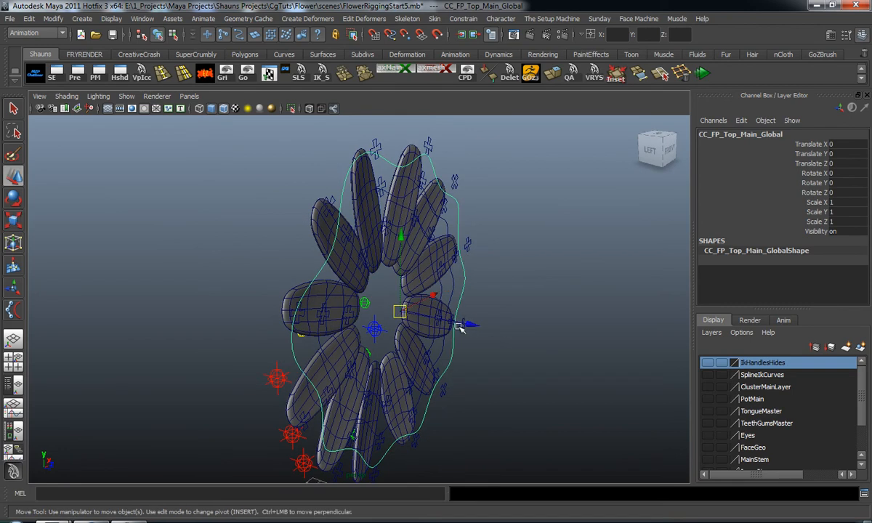
{"action": "mouse_move", "coordinate": [469, 322]}
{"action": "left_mouse_down"}
{"action": "mouse_move", "coordinate": [509, 323]}
{"action": "mouse_move", "coordinate": [535, 347]}
{"action": "mouse_move", "coordinate": [465, 327]}
{"action": "mouse_move", "coordinate": [458, 333]}
{"action": "left_mouse_up"}
{"action": "key", "text": "ctrl+z"}
{"action": "left_click_drag", "start_coordinate": [329, 258], "coordinate": [411, 292], "text": "alt"}
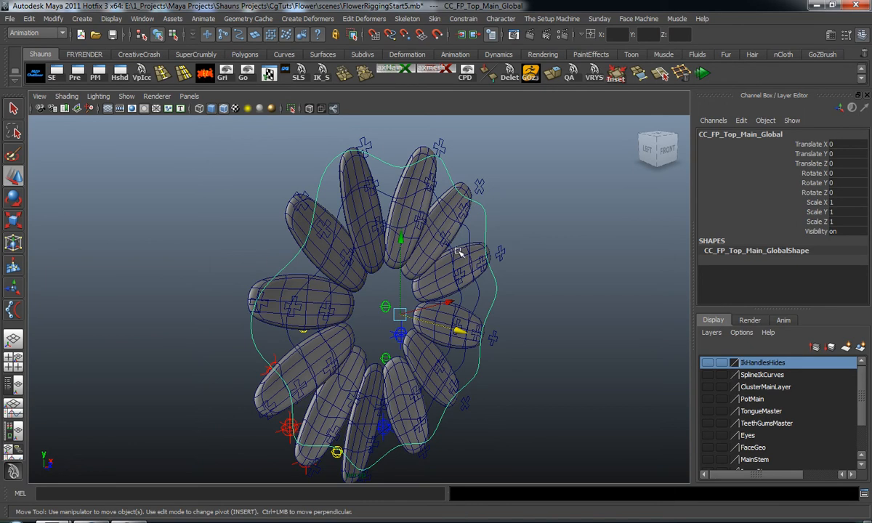
{"action": "left_click_drag", "start_coordinate": [354, 325], "coordinate": [362, 300], "text": "alt"}
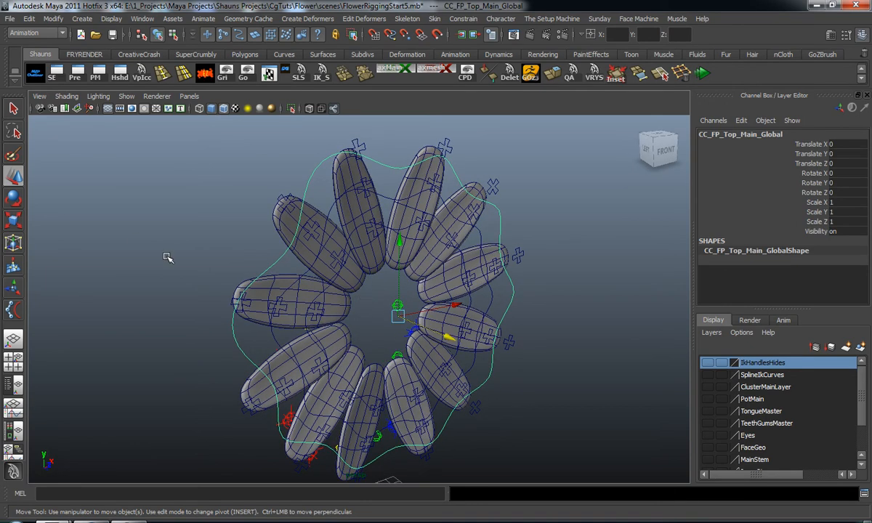
Step: Select the twelve cross-shaped controls at the outer tips of the front petals
{"action": "left_click", "coordinate": [136, 238]}
{"action": "left_click_drag", "start_coordinate": [206, 249], "coordinate": [153, 234], "text": "alt"}
{"action": "middle_click_drag", "start_coordinate": [208, 230], "coordinate": [197, 240], "text": "alt"}
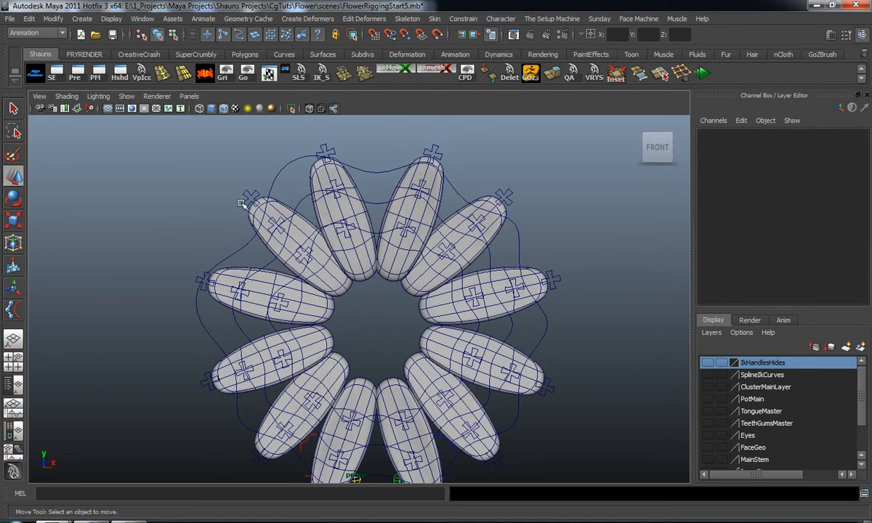
{"action": "left_click", "coordinate": [250, 196]}
{"action": "left_click", "coordinate": [313, 145], "text": "shift"}
{"action": "left_click", "coordinate": [434, 151], "text": "shift"}
{"action": "left_click", "coordinate": [506, 194], "text": "shift"}
{"action": "left_click", "coordinate": [552, 281], "text": "shift"}
{"action": "left_click", "coordinate": [546, 387], "text": "shift"}
{"action": "middle_click_drag", "start_coordinate": [509, 458], "coordinate": [529, 366], "text": "alt"}
{"action": "left_click", "coordinate": [514, 366], "text": "shift"}
{"action": "left_click", "coordinate": [443, 405], "text": "shift"}
{"action": "left_click", "coordinate": [348, 405], "text": "shift"}
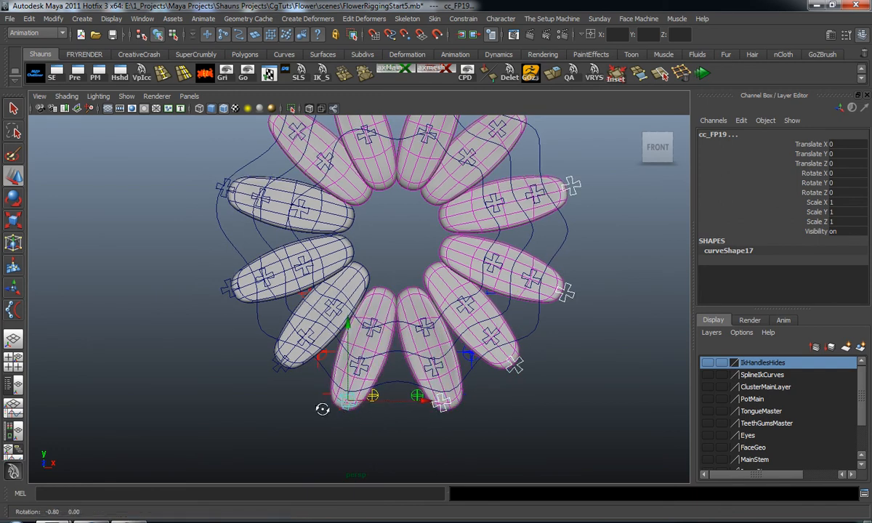
{"action": "left_click", "coordinate": [279, 364], "text": "shift"}
{"action": "left_click", "coordinate": [224, 289], "text": "shift"}
{"action": "left_click", "coordinate": [225, 187], "text": "shift"}
Step: Test moving the selected petal tip controls along the Z axis and undo the move
{"action": "left_click_drag", "start_coordinate": [317, 224], "coordinate": [379, 245], "text": "alt"}
{"action": "left_click_drag", "start_coordinate": [347, 278], "coordinate": [269, 283]}
{"action": "left_click_drag", "start_coordinate": [320, 284], "coordinate": [326, 303], "text": "alt"}
{"action": "key", "text": "ctrl+z"}
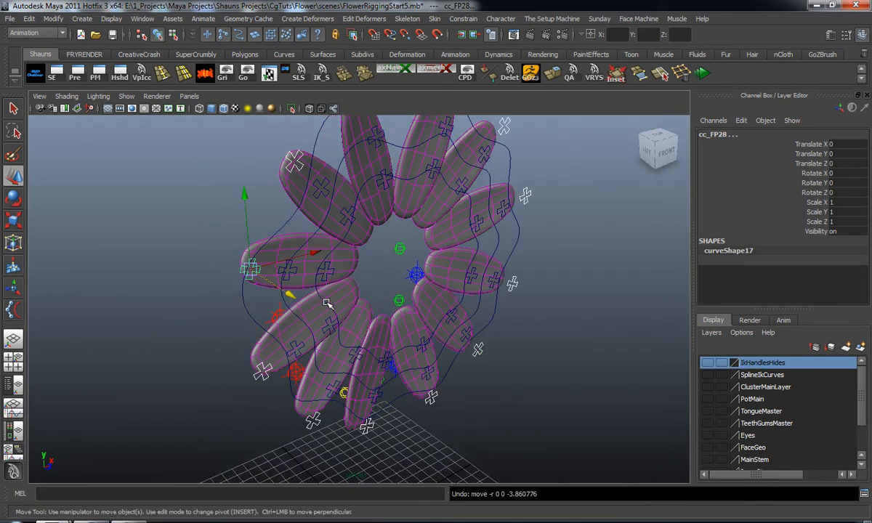
Step: Group the petal tip controls, center the group's pivot and name the group CC Petal Tips Main GRP
{"action": "key", "text": "ctrl+g"}
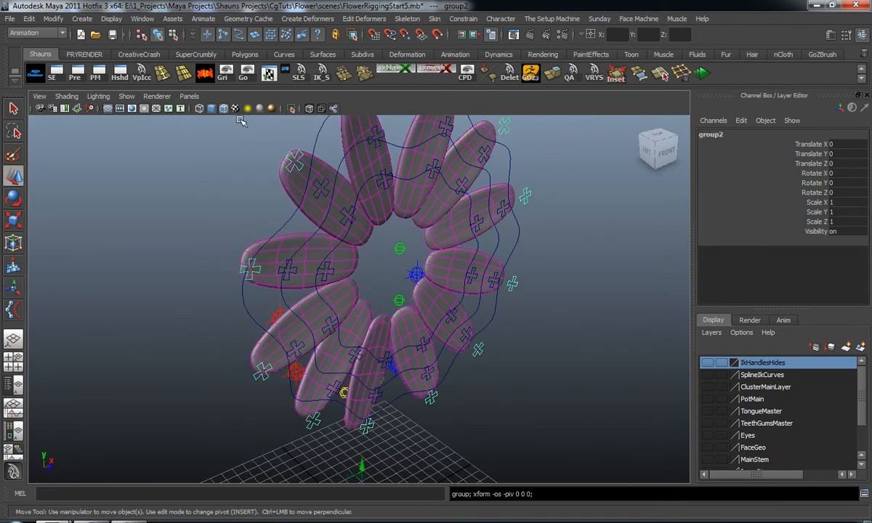
{"action": "left_click", "coordinate": [203, 74]}
{"action": "left_click_drag", "start_coordinate": [365, 221], "coordinate": [409, 287], "text": "alt"}
{"action": "double_click", "coordinate": [710, 135]}
{"action": "type", "text": "CC Petal Tips Main GRP"}
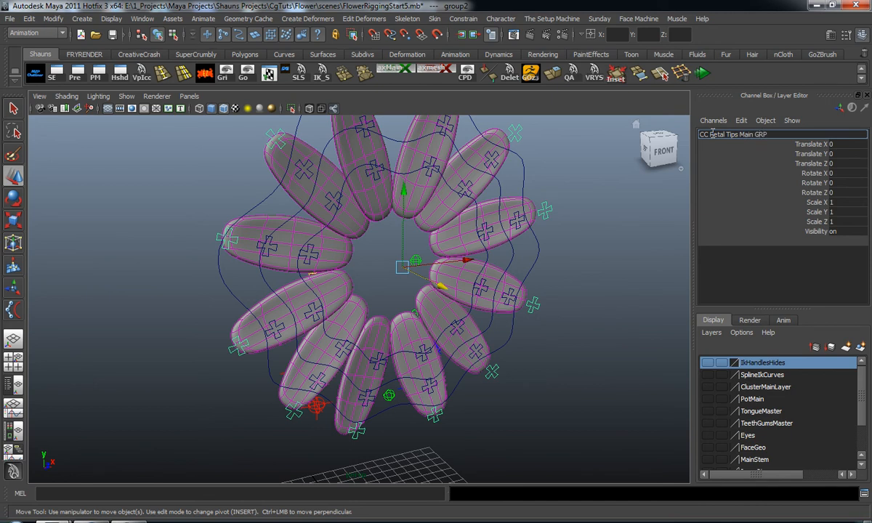
{"action": "key", "text": "Return"}
Step: Test moving the petal tips group, undo the move and clear the selection
{"action": "left_click_drag", "start_coordinate": [172, 225], "coordinate": [300, 269], "text": "alt"}
{"action": "left_click_drag", "start_coordinate": [463, 295], "coordinate": [403, 322]}
{"action": "key", "text": "ctrl+z"}
{"action": "mouse_move", "coordinate": [553, 361]}
{"action": "left_mouse_down", "text": "alt"}
{"action": "mouse_move", "coordinate": [529, 359]}
{"action": "mouse_move", "coordinate": [550, 364]}
{"action": "left_mouse_up", "text": "alt"}
{"action": "left_click", "coordinate": [551, 364]}
Step: Select the twelve cross-shaped controls in the middle row of the front petals and group them
{"action": "left_click", "coordinate": [262, 255]}
{"action": "left_click", "coordinate": [314, 183], "text": "shift"}
{"action": "left_click_drag", "start_coordinate": [314, 183], "coordinate": [333, 234], "text": "alt"}
{"action": "left_click", "coordinate": [349, 191], "text": "shift"}
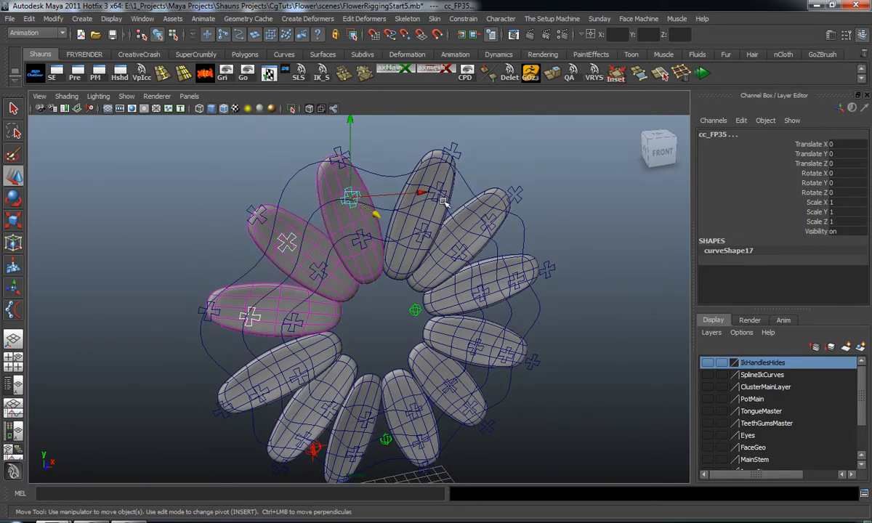
{"action": "left_click", "coordinate": [441, 187], "text": "shift"}
{"action": "left_click", "coordinate": [465, 208], "text": "shift"}
{"action": "left_click", "coordinate": [517, 285], "text": "shift"}
{"action": "middle_click_drag", "start_coordinate": [524, 333], "coordinate": [534, 281], "text": "alt"}
{"action": "left_click", "coordinate": [517, 306], "text": "shift"}
{"action": "left_click", "coordinate": [480, 357], "text": "shift"}
{"action": "left_click", "coordinate": [433, 392], "text": "shift"}
{"action": "left_click", "coordinate": [359, 405], "text": "shift"}
{"action": "left_click", "coordinate": [292, 364], "text": "shift"}
{"action": "left_click", "coordinate": [256, 318], "text": "shift"}
{"action": "left_click_drag", "start_coordinate": [256, 318], "coordinate": [353, 345], "text": "alt"}
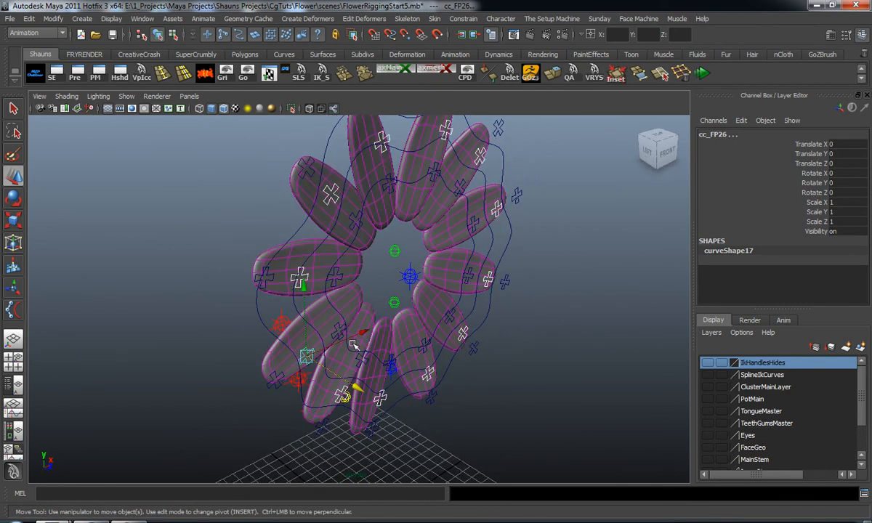
{"action": "key", "text": "ctrl+g"}
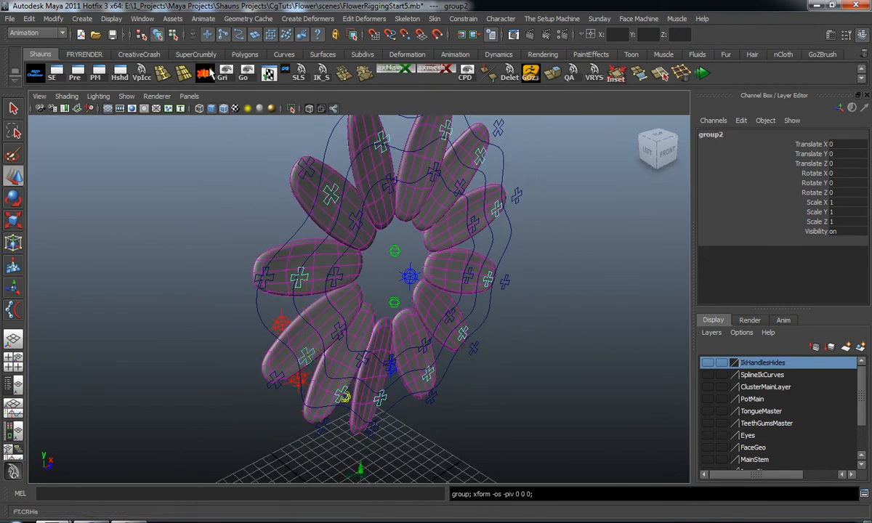
Step: Center the pivot of the middle petal control group and rename the group CC_Petals_Mid_Global
{"action": "left_click_drag", "start_coordinate": [211, 105], "coordinate": [409, 269], "text": "alt"}
{"action": "double_click", "coordinate": [733, 136]}
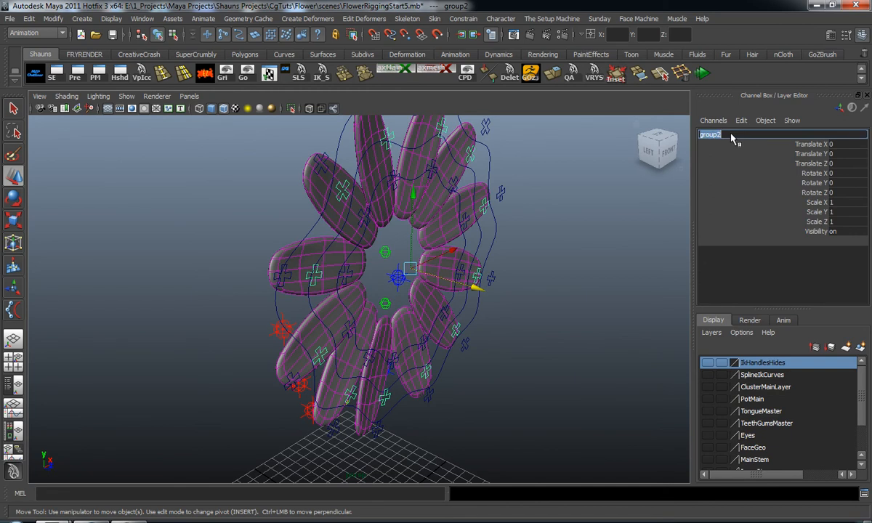
{"action": "type", "text": "CC_Petals_Mid_Global"}
{"action": "key", "text": "Return"}
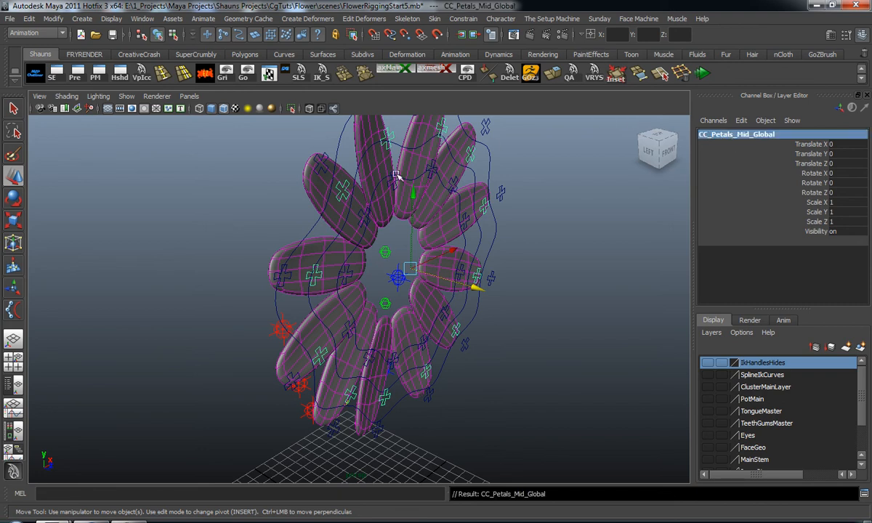
Step: Test moving the CC_Petals_Mid_Global group along the Z axis, undo the move and clear the selection
{"action": "left_click_drag", "start_coordinate": [440, 277], "coordinate": [502, 305]}
{"action": "key", "text": "ctrl+z"}
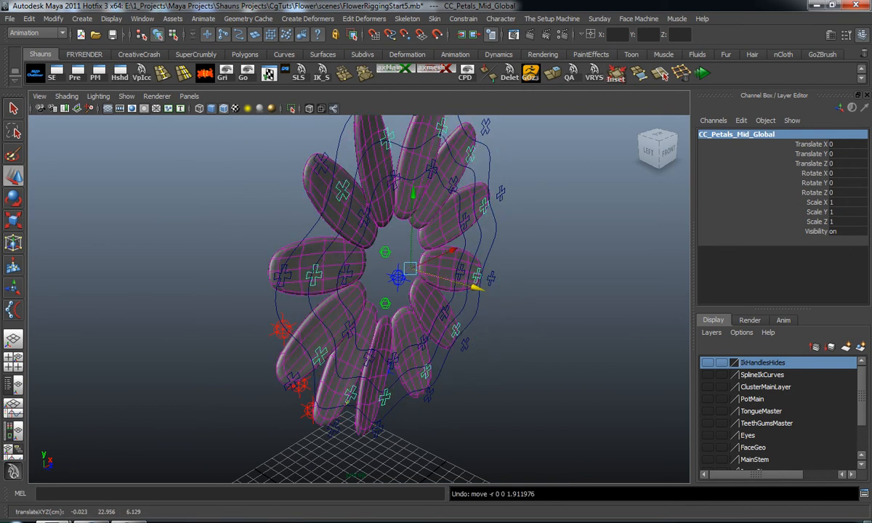
{"action": "left_click", "coordinate": [544, 365]}
Step: Select the twelve innermost cross-shaped controls of the front petals, test moving them along the Z axis and undo the move
{"action": "left_click_drag", "start_coordinate": [510, 360], "coordinate": [408, 337], "text": "alt"}
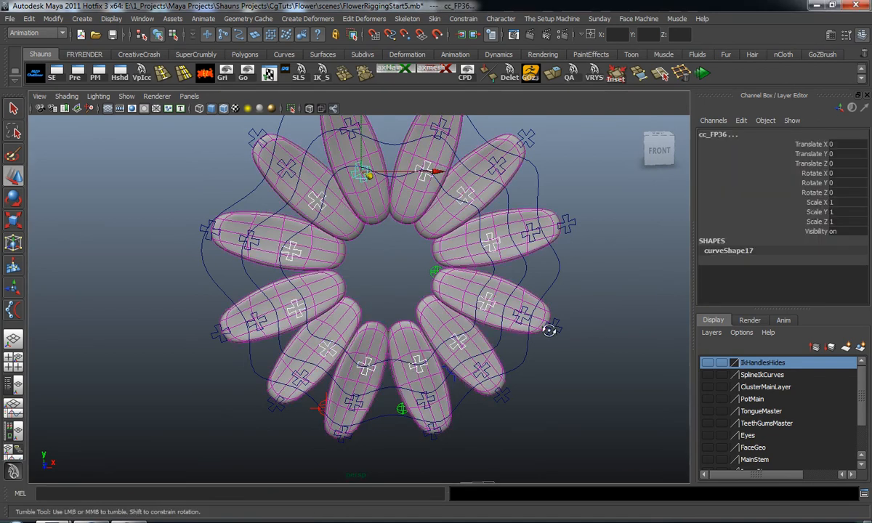
{"action": "left_click_drag", "start_coordinate": [549, 329], "coordinate": [596, 338], "text": "alt"}
{"action": "left_click_drag", "start_coordinate": [447, 211], "coordinate": [501, 269]}
{"action": "key", "text": "ctrl+z"}
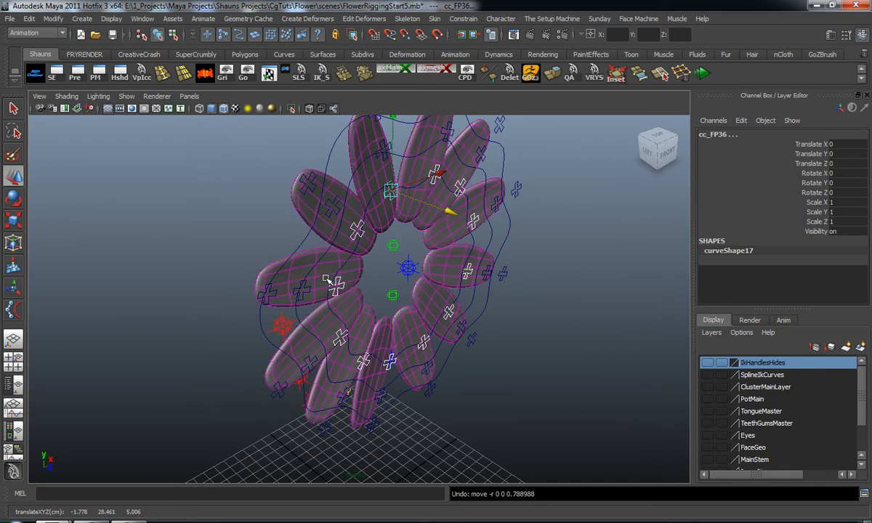
Step: Group the selected base controls, center the group's pivot and name the group CC_Petal_Base_GRP_Main
{"action": "key", "text": "ctrl+g"}
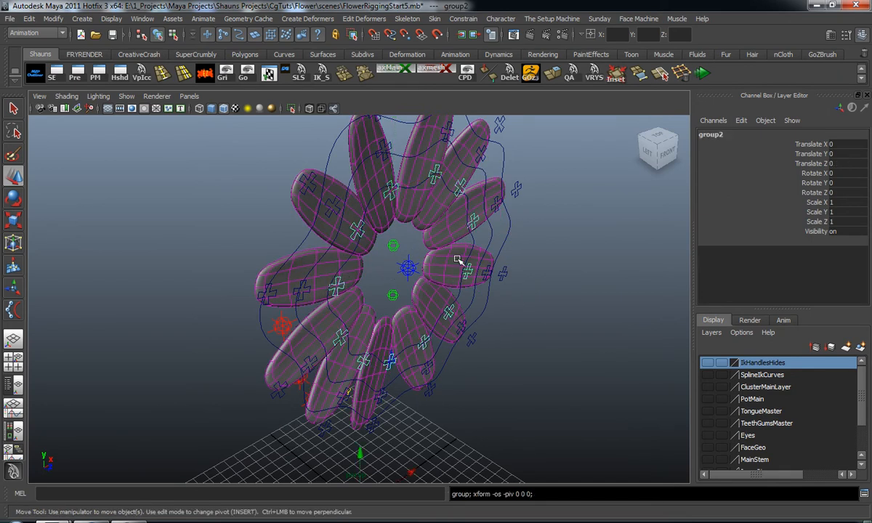
{"action": "left_click", "coordinate": [206, 76]}
{"action": "left_click_drag", "start_coordinate": [437, 206], "coordinate": [488, 211], "text": "alt"}
{"action": "left_click", "coordinate": [734, 137]}
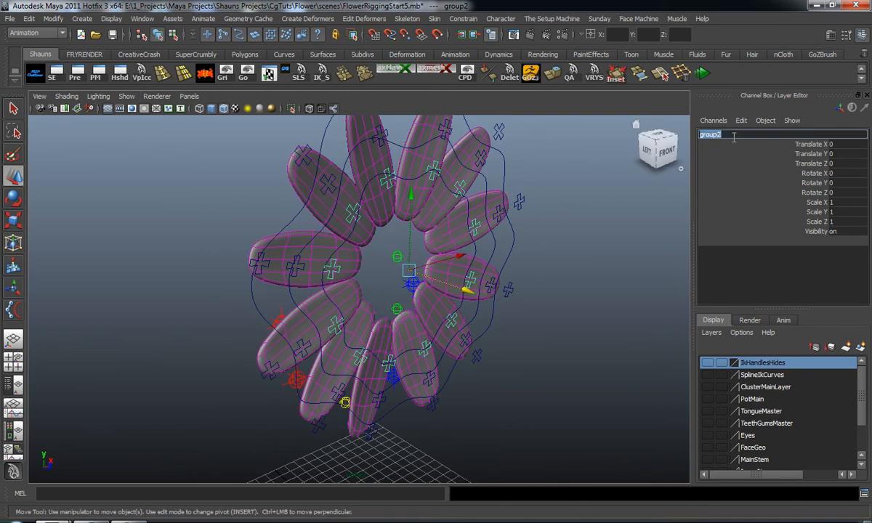
{"action": "type", "text": "CC"}
{"action": "key", "text": "Return"}
Step: Test moving the petal base control group, undo the move and clear the selection
{"action": "left_click", "coordinate": [571, 283]}
{"action": "left_click_drag", "start_coordinate": [570, 282], "coordinate": [505, 291], "text": "alt"}
{"action": "left_click", "coordinate": [555, 265]}
{"action": "left_click_drag", "start_coordinate": [555, 265], "coordinate": [560, 240], "text": "alt"}
{"action": "left_click_drag", "start_coordinate": [417, 271], "coordinate": [472, 300], "text": "alt"}
{"action": "left_click", "coordinate": [478, 305]}
{"action": "key", "text": "ctrl+z"}
{"action": "left_click", "coordinate": [530, 350]}
{"action": "left_click_drag", "start_coordinate": [530, 349], "coordinate": [375, 276], "text": "alt"}
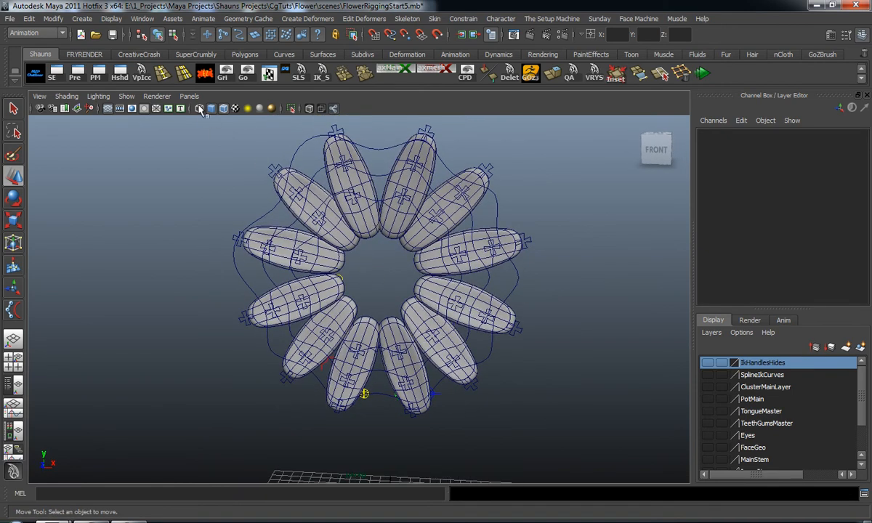
Step: Open the Color Changer and color the CC_Petal_Tips_Main_GRP controls yellow
{"action": "left_click", "coordinate": [196, 54]}
{"action": "left_click", "coordinate": [99, 70]}
{"action": "left_click_drag", "start_coordinate": [552, 154], "coordinate": [618, 144]}
{"action": "left_click_drag", "start_coordinate": [226, 120], "coordinate": [580, 350]}
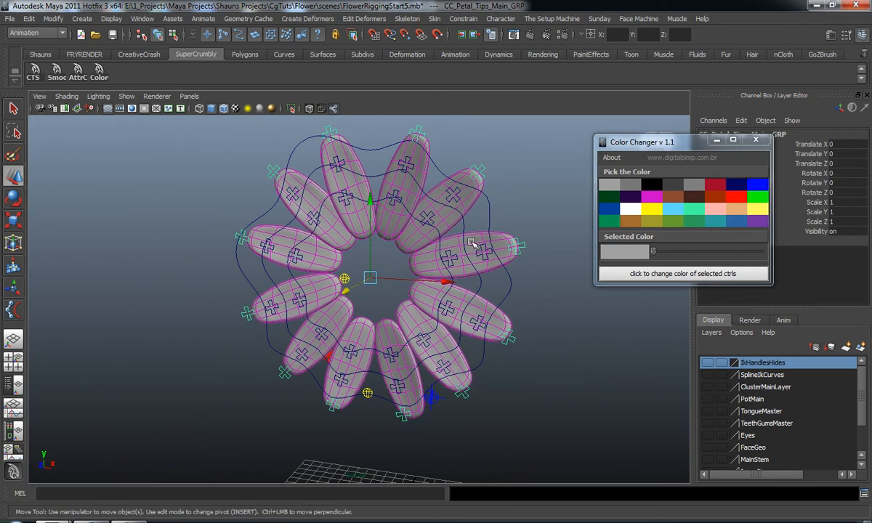
{"action": "left_click_drag", "start_coordinate": [478, 241], "coordinate": [453, 227], "text": "alt"}
{"action": "left_click", "coordinate": [651, 210]}
{"action": "left_click", "coordinate": [654, 273]}
{"action": "left_click", "coordinate": [573, 338]}
{"action": "mouse_move", "coordinate": [572, 338]}
{"action": "left_mouse_down", "text": "alt"}
{"action": "mouse_move", "coordinate": [533, 344]}
{"action": "mouse_move", "coordinate": [578, 344]}
{"action": "left_mouse_up", "text": "alt"}
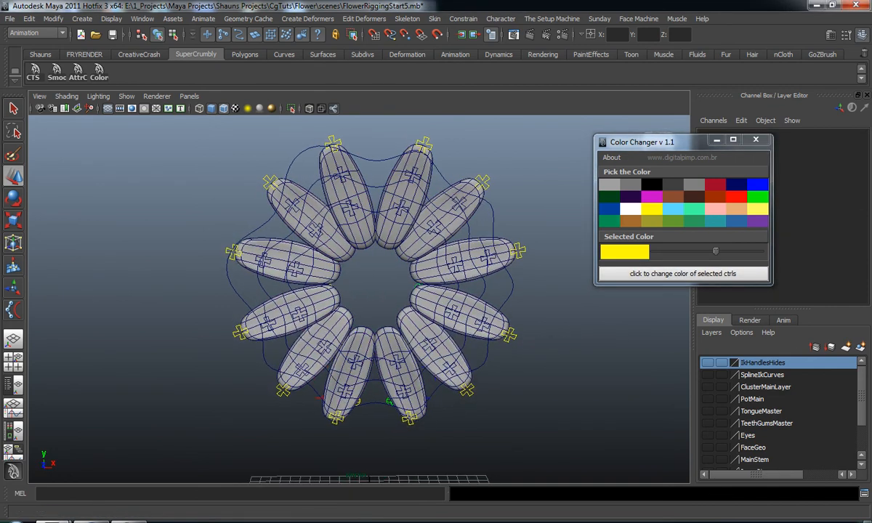
Step: Try coloring the CC_Petals_Mid_Global controls blue
{"action": "left_click", "coordinate": [389, 401]}
{"action": "left_click", "coordinate": [757, 185]}
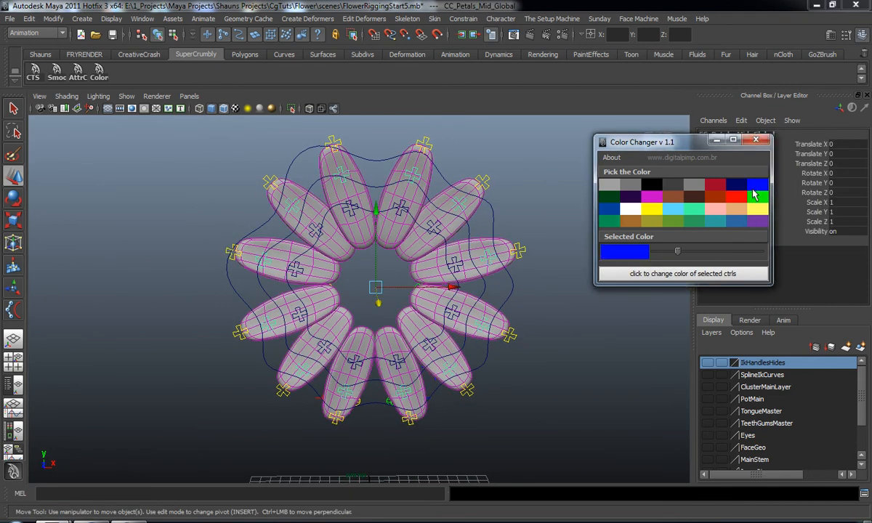
{"action": "left_click", "coordinate": [679, 273]}
{"action": "left_click", "coordinate": [551, 350]}
{"action": "mouse_move", "coordinate": [551, 350]}
{"action": "left_mouse_down", "text": "alt"}
{"action": "mouse_move", "coordinate": [584, 352]}
{"action": "mouse_move", "coordinate": [557, 350]}
{"action": "left_mouse_up", "text": "alt"}
Step: Reselect the CC_Petals_Mid_Global group and color its controls green
{"action": "key", "text": "ctrl+z"}
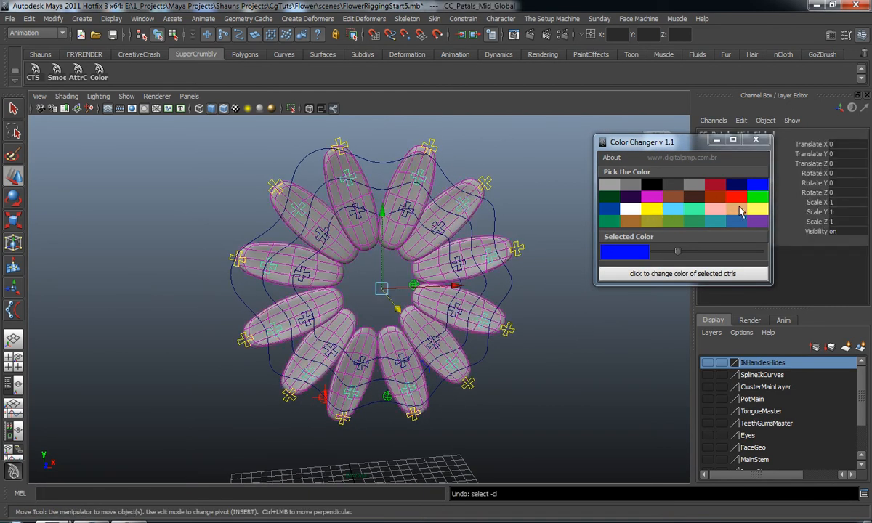
{"action": "left_click", "coordinate": [757, 197]}
{"action": "left_click", "coordinate": [576, 339]}
{"action": "left_click_drag", "start_coordinate": [576, 347], "coordinate": [556, 314], "text": "alt"}
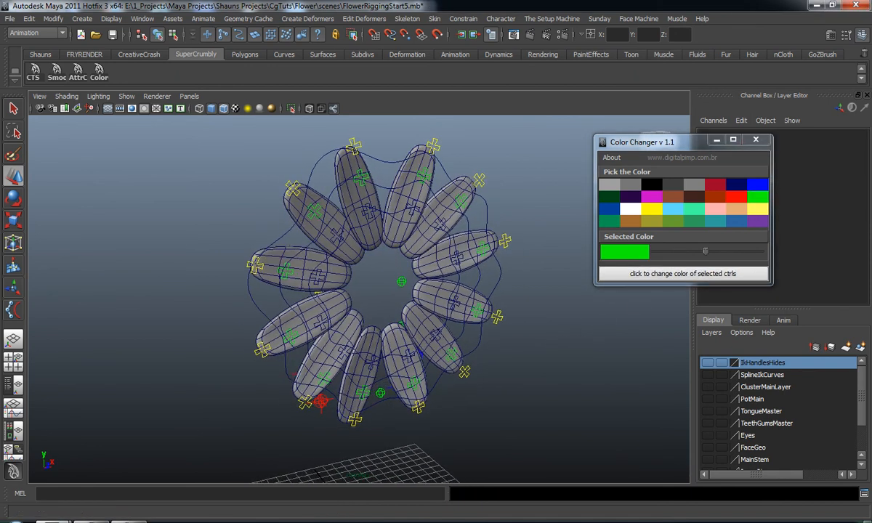
Step: Select the CC_Petal_Base_GRP_Main group and color its controls magenta
{"action": "key", "text": "ctrl+z"}
{"action": "left_click", "coordinate": [652, 197]}
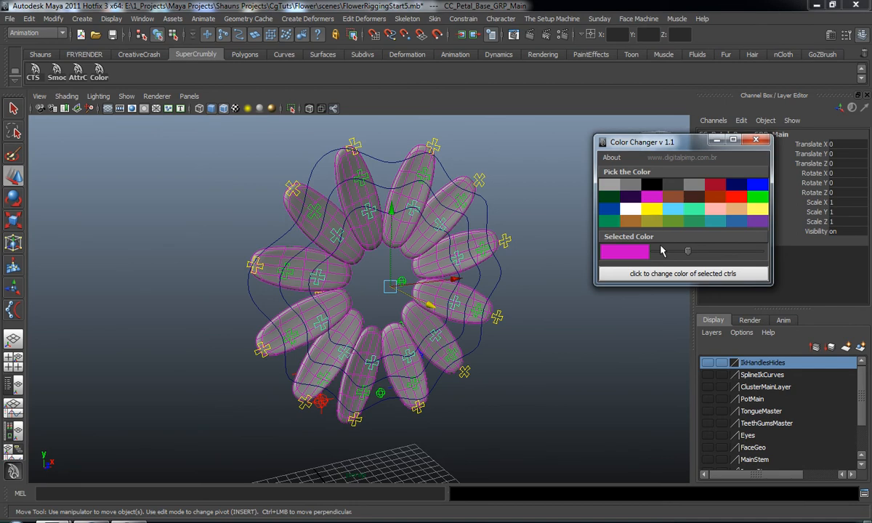
{"action": "left_click", "coordinate": [660, 277]}
{"action": "left_click", "coordinate": [565, 337]}
{"action": "left_click_drag", "start_coordinate": [565, 337], "coordinate": [473, 309], "text": "alt"}
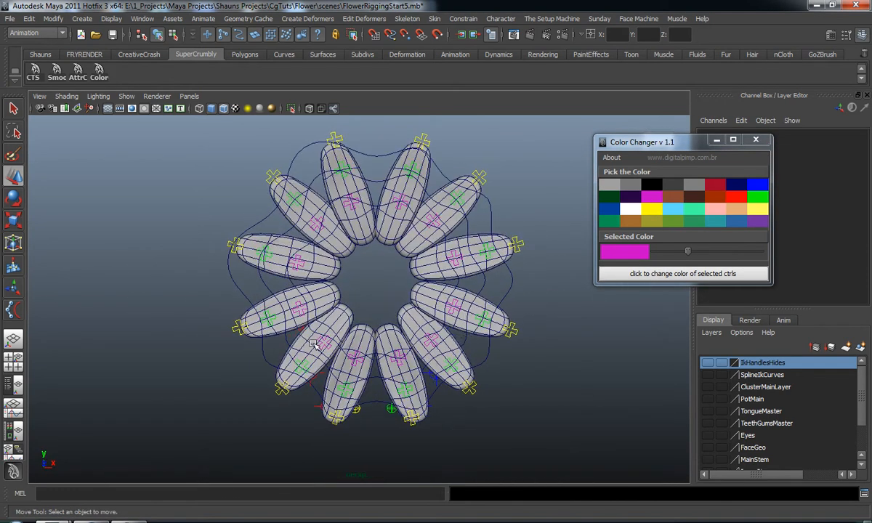
{"action": "mouse_move", "coordinate": [354, 273]}
{"action": "left_mouse_down", "text": "alt"}
{"action": "mouse_move", "coordinate": [363, 260]}
{"action": "mouse_move", "coordinate": [397, 291]}
{"action": "mouse_move", "coordinate": [357, 284]}
{"action": "left_mouse_up", "text": "alt"}
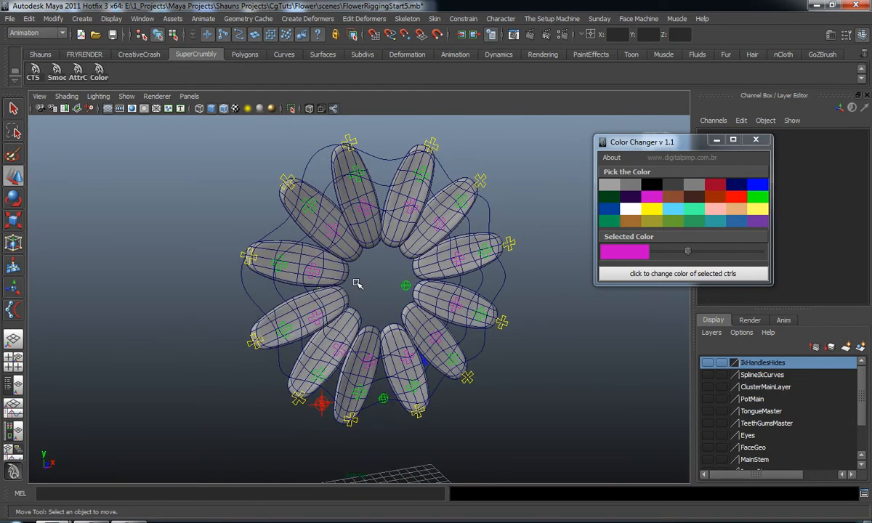
Step: Select the three wavy ring controls around the front petals and color them green
{"action": "left_click", "coordinate": [275, 225]}
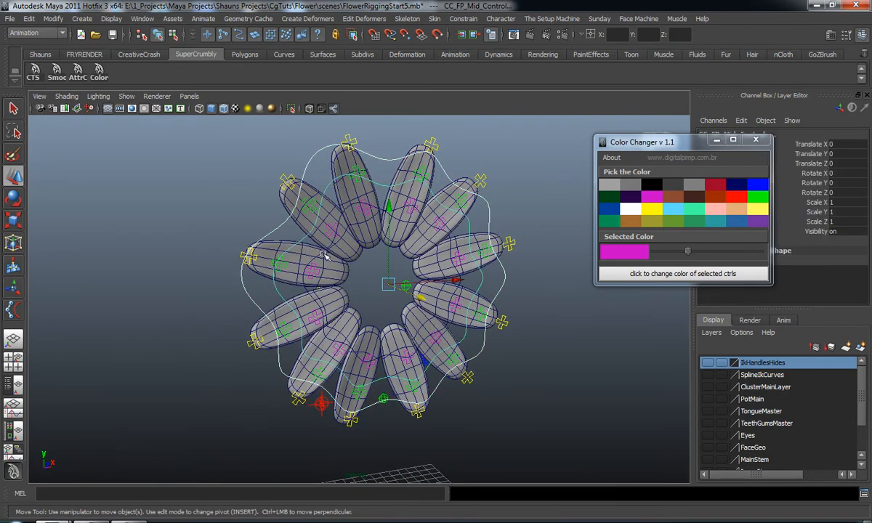
{"action": "left_click_drag", "start_coordinate": [344, 247], "coordinate": [370, 275], "text": "alt"}
{"action": "right_click_drag", "start_coordinate": [370, 275], "coordinate": [465, 277], "text": "alt"}
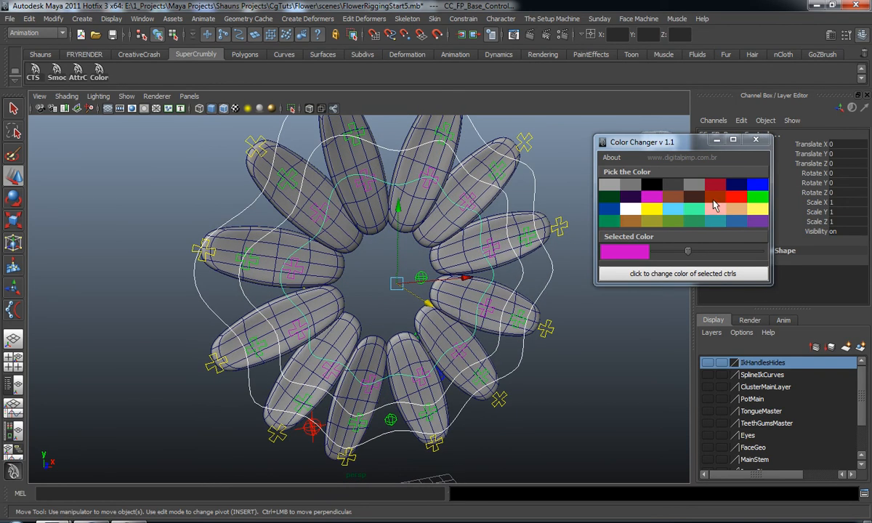
{"action": "left_click", "coordinate": [756, 197]}
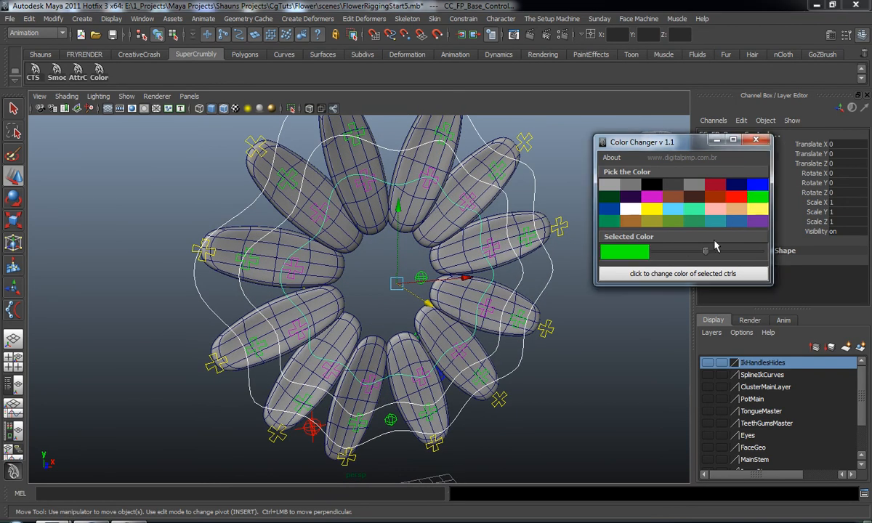
{"action": "left_click", "coordinate": [692, 275]}
{"action": "mouse_move", "coordinate": [571, 356]}
{"action": "left_mouse_down", "text": "alt"}
{"action": "mouse_move", "coordinate": [605, 352]}
{"action": "mouse_move", "coordinate": [570, 335]}
{"action": "mouse_move", "coordinate": [458, 352]}
{"action": "mouse_move", "coordinate": [579, 352]}
{"action": "left_mouse_up", "text": "alt"}
{"action": "middle_click_drag", "start_coordinate": [537, 330], "coordinate": [536, 350], "text": "alt"}
{"action": "left_click_drag", "start_coordinate": [536, 350], "coordinate": [507, 348], "text": "alt"}
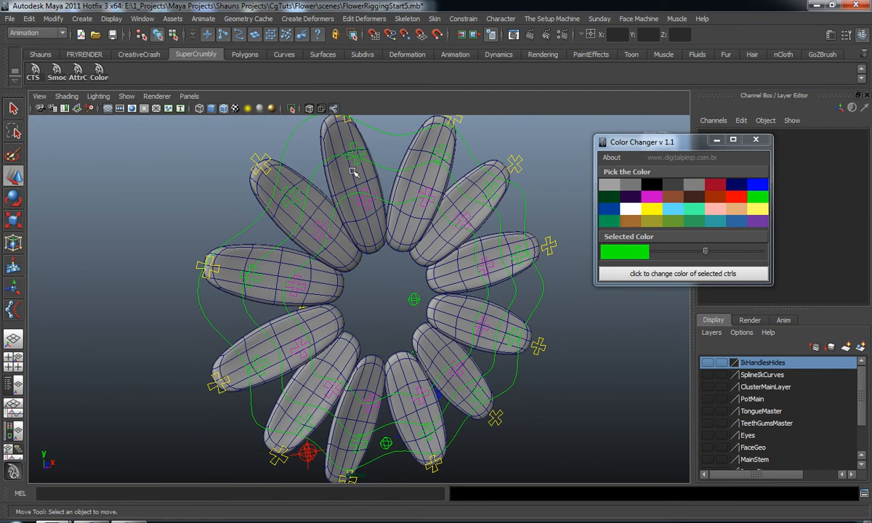
Step: Color the CC_Petals_Mid_Global controls blue to set them apart from the green rings, and close the Color Changer
{"action": "middle_click_drag", "start_coordinate": [392, 227], "coordinate": [388, 221], "text": "alt"}
{"action": "left_click_drag", "start_coordinate": [388, 222], "coordinate": [389, 225], "text": "alt"}
{"action": "scroll", "coordinate": [393, 263], "scroll_direction": "up", "scroll_amount": 1}
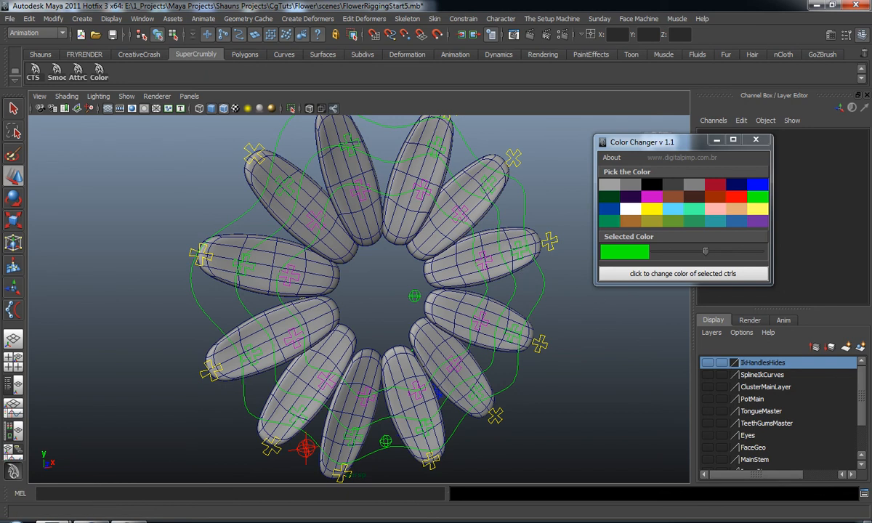
{"action": "left_click", "coordinate": [521, 273]}
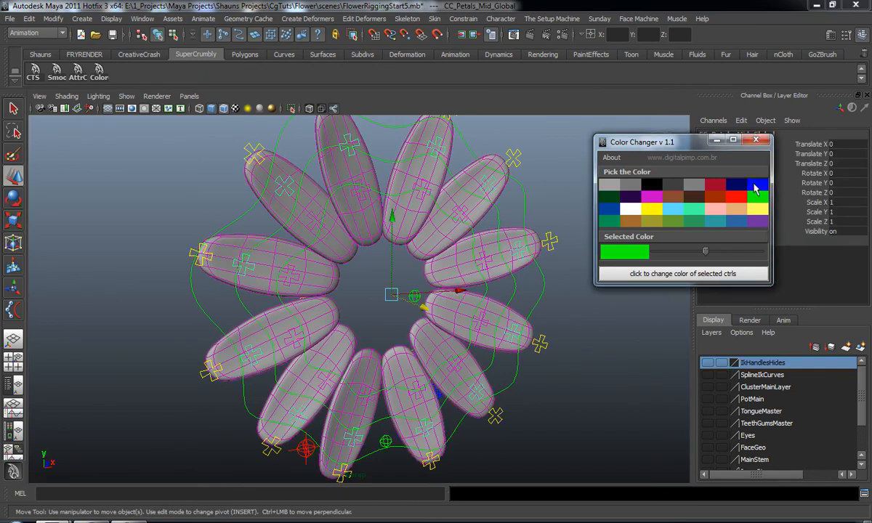
{"action": "left_click", "coordinate": [757, 185]}
{"action": "left_click", "coordinate": [701, 274]}
{"action": "left_click_drag", "start_coordinate": [593, 341], "coordinate": [533, 325], "text": "alt"}
{"action": "left_click_drag", "start_coordinate": [436, 318], "coordinate": [346, 247], "text": "alt"}
{"action": "left_click_drag", "start_coordinate": [303, 281], "coordinate": [408, 336], "text": "alt"}
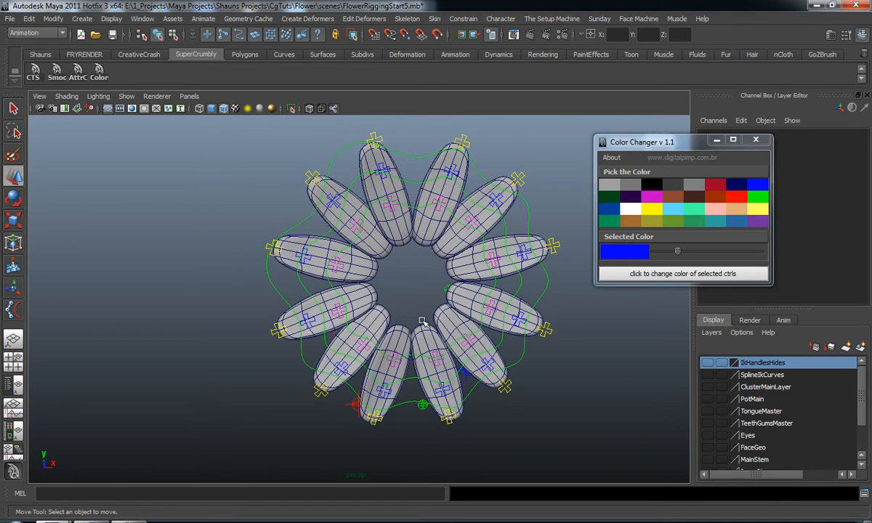
{"action": "left_click_drag", "start_coordinate": [435, 301], "coordinate": [443, 294], "text": "alt"}
{"action": "left_click", "coordinate": [755, 141]}
Step: Enlarge the display layer list and make the PetalsBackMain layer visible
{"action": "left_click_drag", "start_coordinate": [570, 265], "coordinate": [705, 448], "text": "alt"}
{"action": "scroll", "coordinate": [705, 449], "scroll_direction": "down", "scroll_amount": 1}
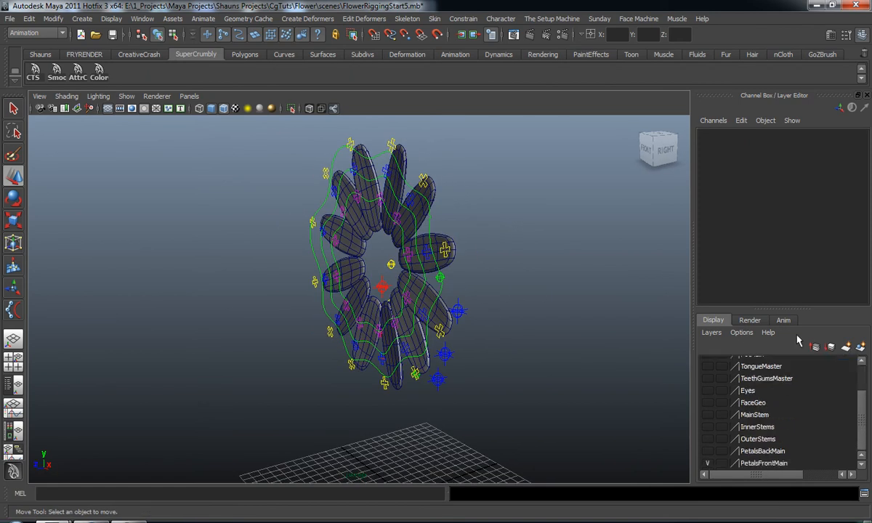
{"action": "left_click_drag", "start_coordinate": [795, 311], "coordinate": [781, 221]}
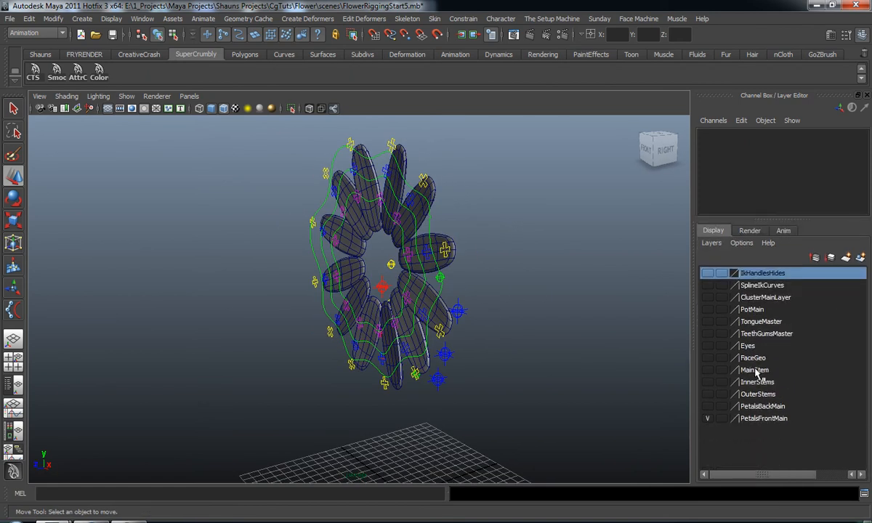
{"action": "left_click", "coordinate": [707, 406]}
{"action": "left_click_drag", "start_coordinate": [594, 383], "coordinate": [378, 303], "text": "alt"}
{"action": "left_click_drag", "start_coordinate": [331, 256], "coordinate": [408, 304], "text": "alt"}
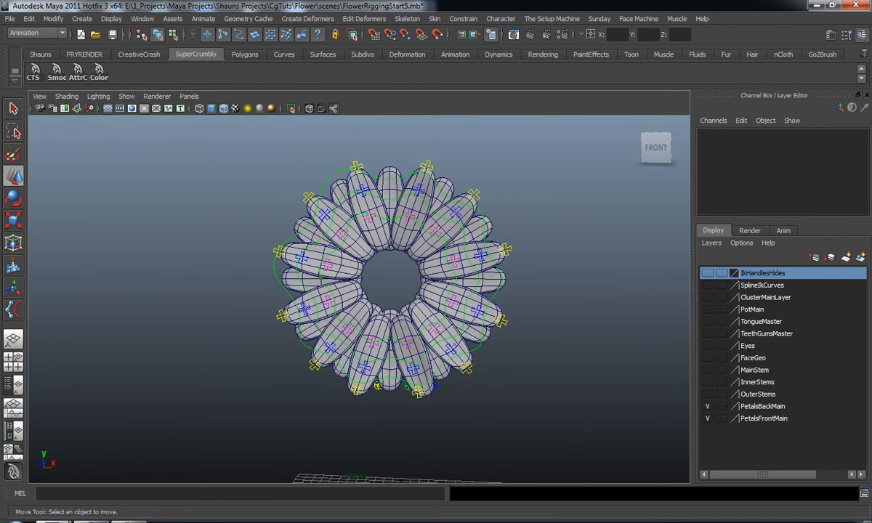
Step: Select curve1, curve2 and curve3 in the Outliner and toggle the SplineIkCurves layer's visibility to examine the curves
{"action": "left_click_drag", "start_coordinate": [871, 64], "coordinate": [666, 49]}
{"action": "left_click_drag", "start_coordinate": [756, 356], "coordinate": [756, 306]}
{"action": "left_click_drag", "start_coordinate": [635, 197], "coordinate": [633, 222]}
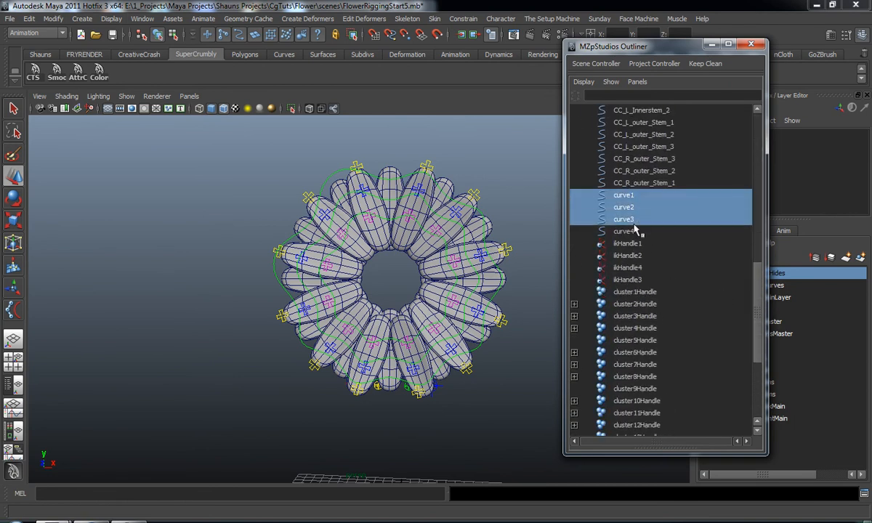
{"action": "left_click_drag", "start_coordinate": [426, 362], "coordinate": [391, 366], "text": "alt"}
{"action": "right_click_drag", "start_coordinate": [391, 366], "coordinate": [385, 348], "text": "alt"}
{"action": "middle_click_drag", "start_coordinate": [385, 348], "coordinate": [383, 270], "text": "alt"}
{"action": "left_click_drag", "start_coordinate": [383, 270], "coordinate": [389, 312], "text": "alt"}
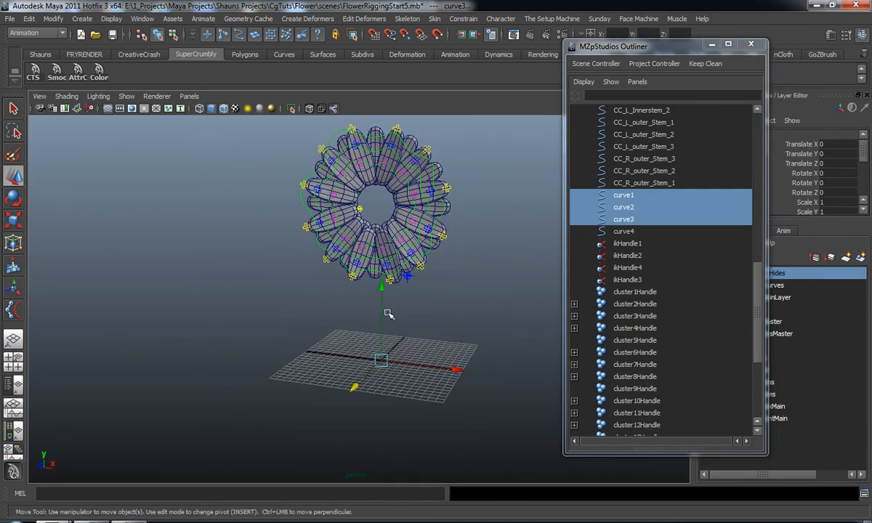
{"action": "left_click_drag", "start_coordinate": [642, 46], "coordinate": [570, 46]}
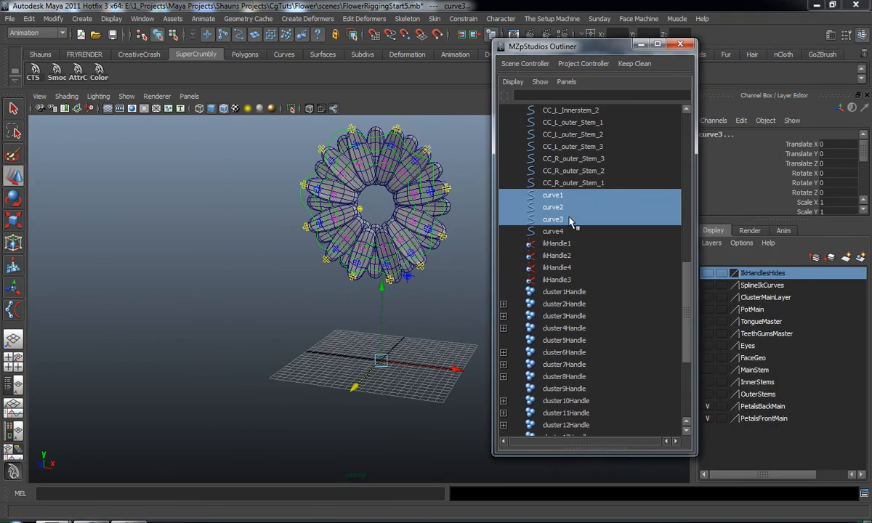
{"action": "left_click", "coordinate": [708, 285]}
{"action": "left_click_drag", "start_coordinate": [437, 303], "coordinate": [378, 304], "text": "alt"}
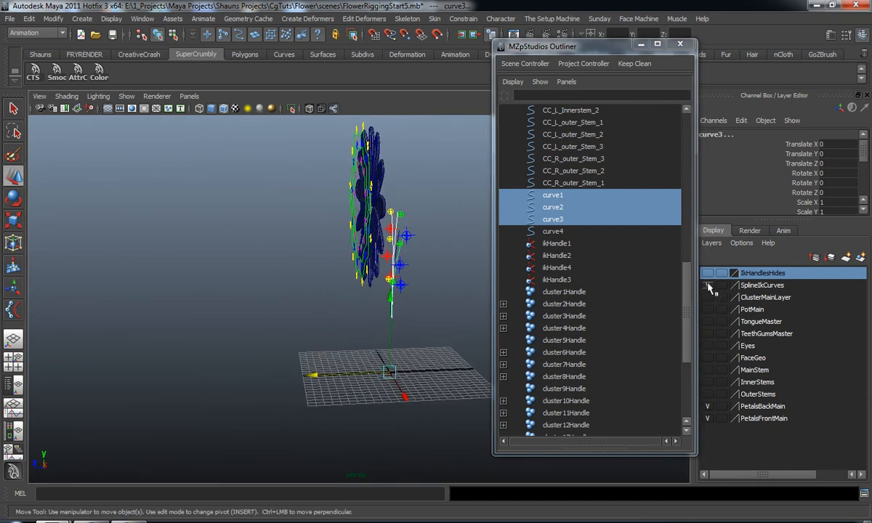
Step: Select the Cluster_Front_Petals and IkHandle_Petals groups and move them below CC_FP_Base_Control in the Outliner
{"action": "scroll", "coordinate": [562, 331], "scroll_direction": "down", "scroll_amount": 5}
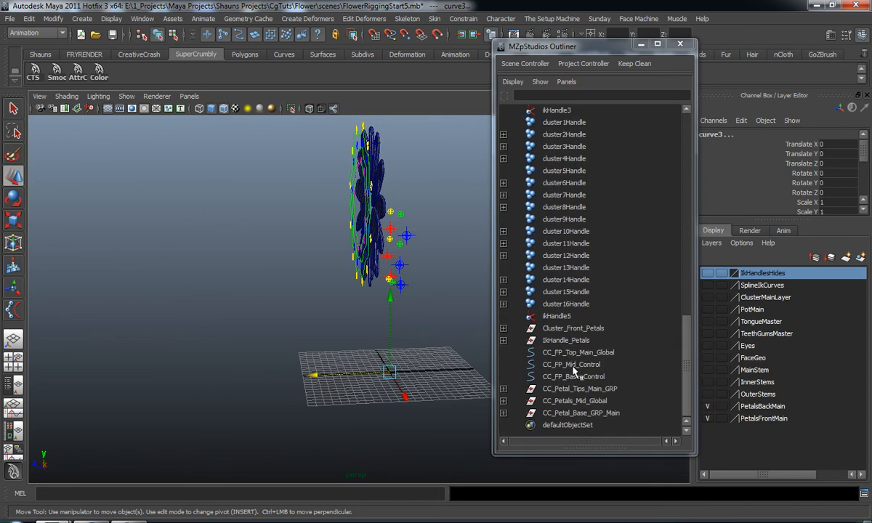
{"action": "left_click", "coordinate": [566, 328]}
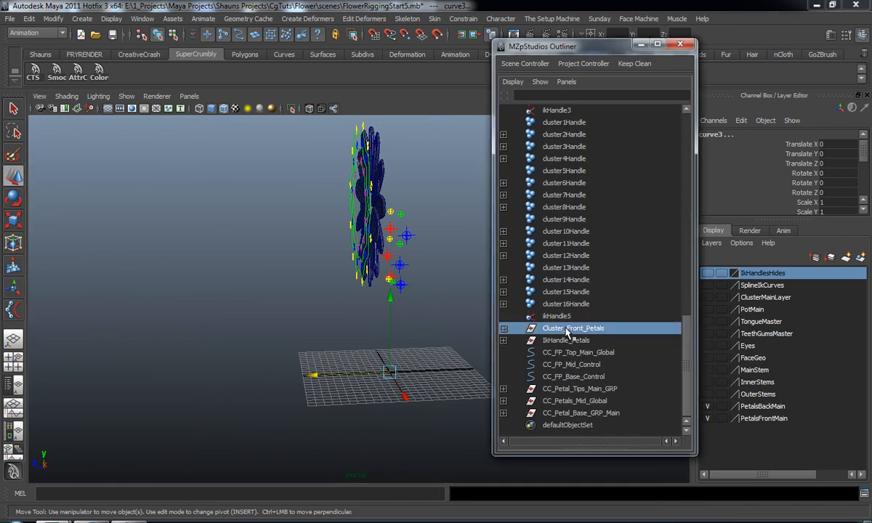
{"action": "left_click", "coordinate": [566, 340], "text": "ctrl"}
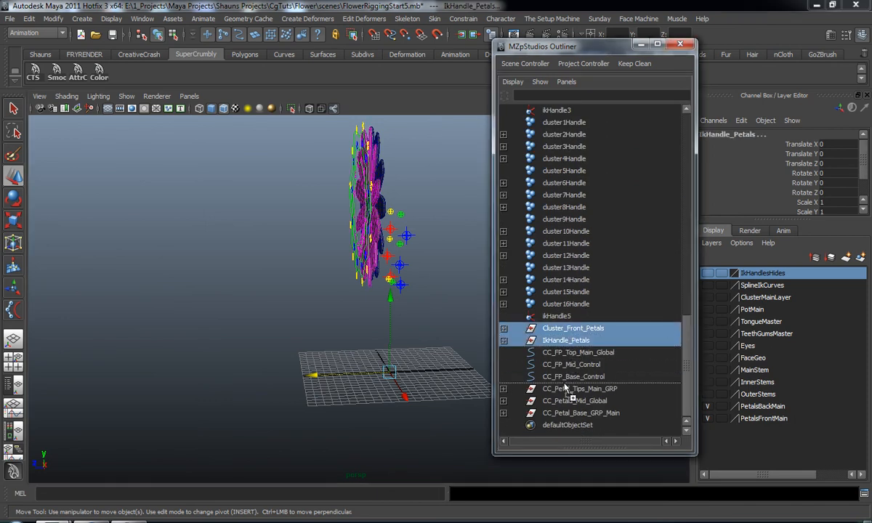
{"action": "middle_click_drag", "start_coordinate": [565, 385], "coordinate": [566, 384]}
{"action": "left_click_drag", "start_coordinate": [682, 358], "coordinate": [688, 304]}
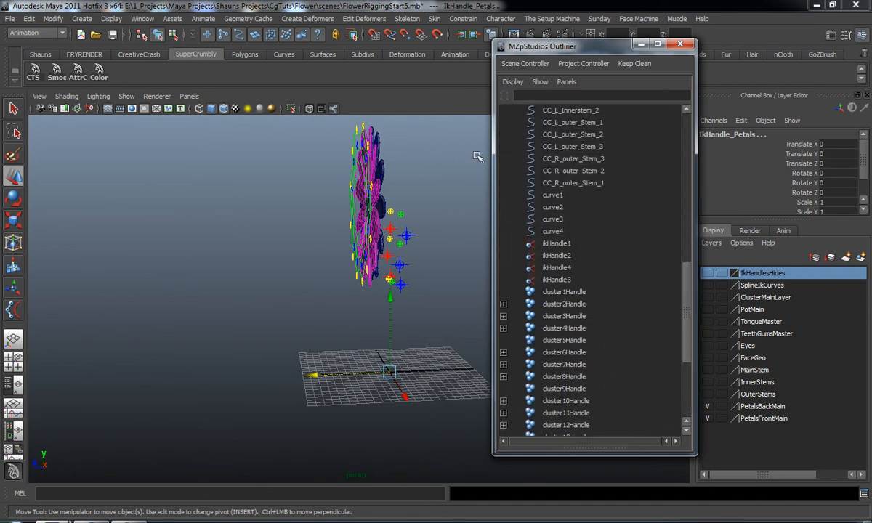
{"action": "left_click_drag", "start_coordinate": [330, 226], "coordinate": [290, 269], "text": "alt"}
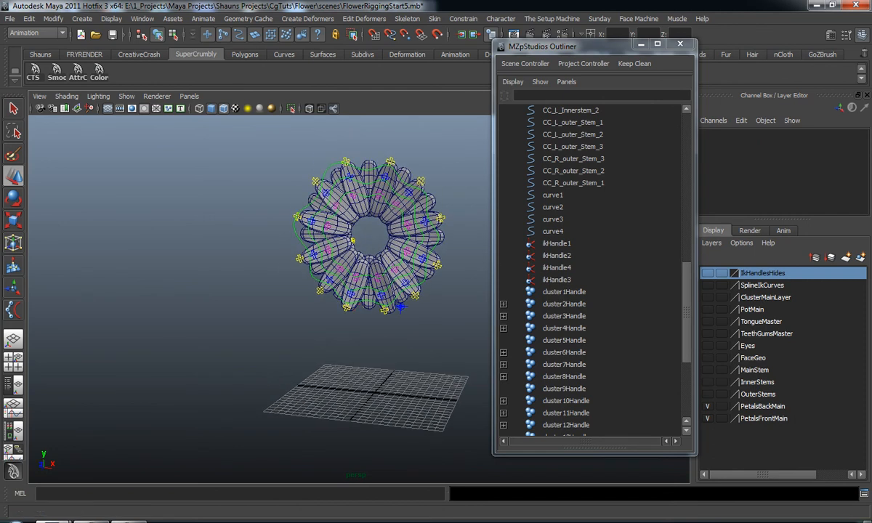